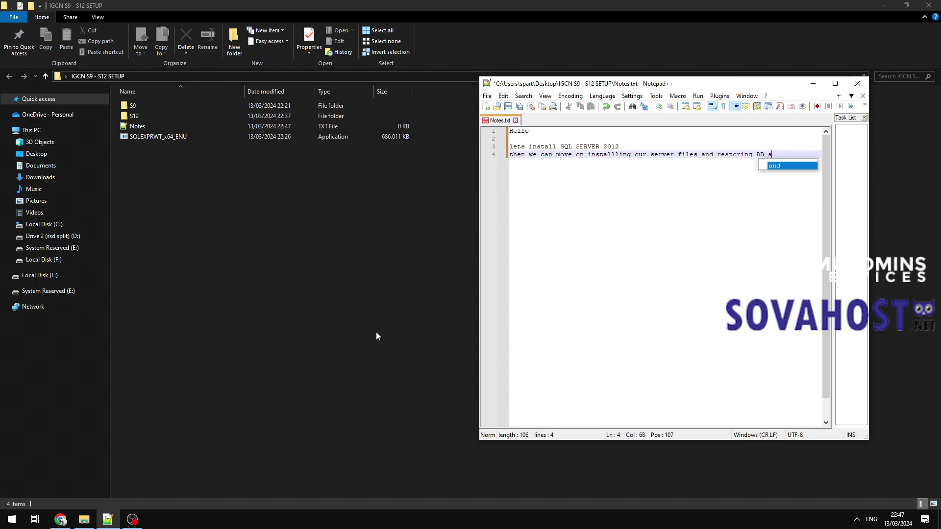
# Add the line 'and all the rest things.' to Notes.txt and save it.
pyautogui.press('Return')
pyautogui.write('and all ')
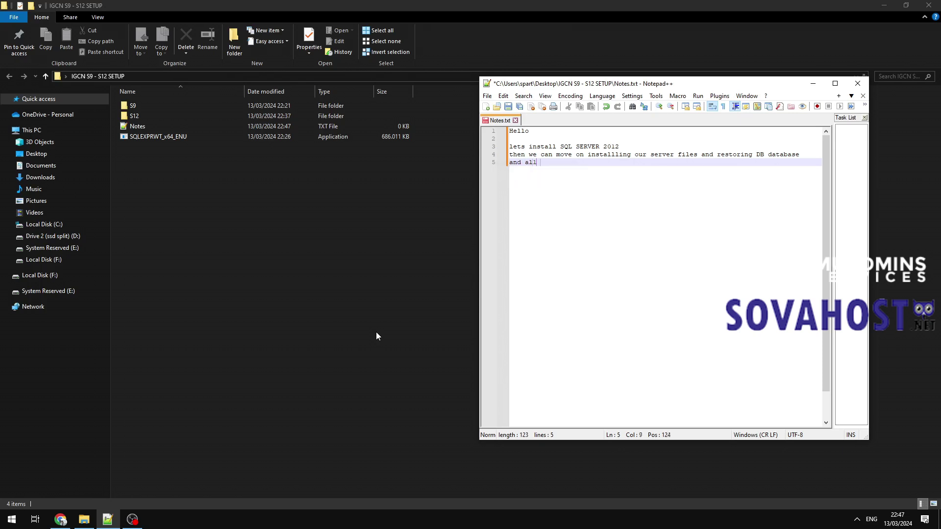
pyautogui.write('the rest things.')
pyautogui.press('Return')
pyautogui.hotkey('ctrl', 's')
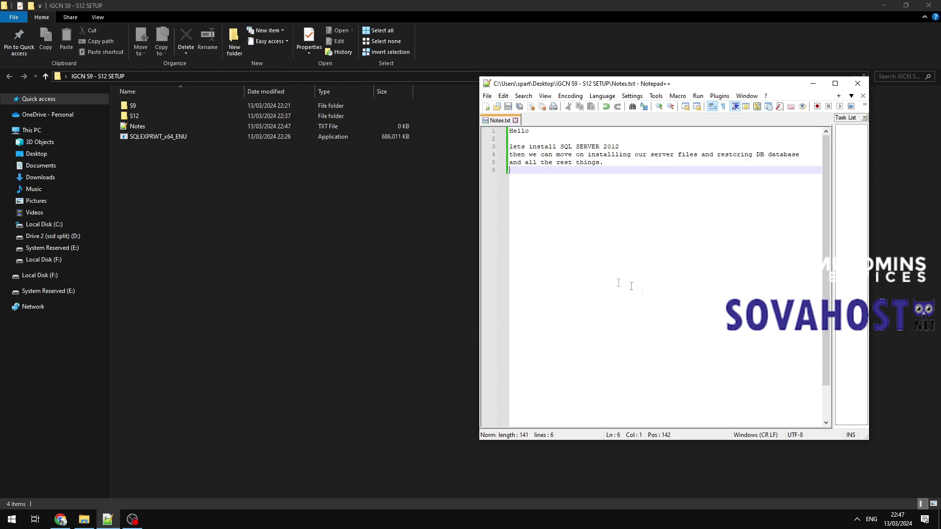
# Add a note that download links are always in the video/tutorial description, and save Notes.txt.
pyautogui.click(146, 137)
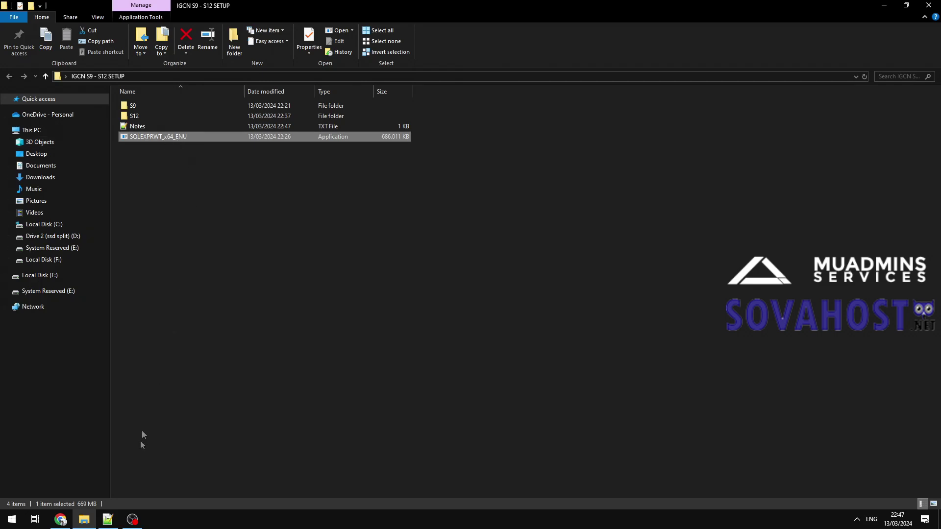
pyautogui.hotkey('alt', 'Tab')
pyautogui.press('Return')
pyautogui.write('dd')
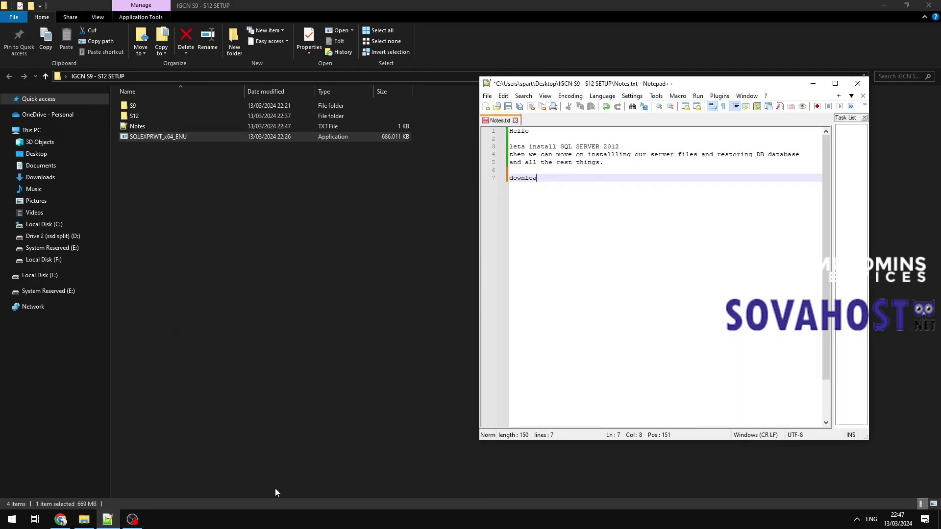
pyautogui.write('wnload links o')
pyautogui.write('lways in')
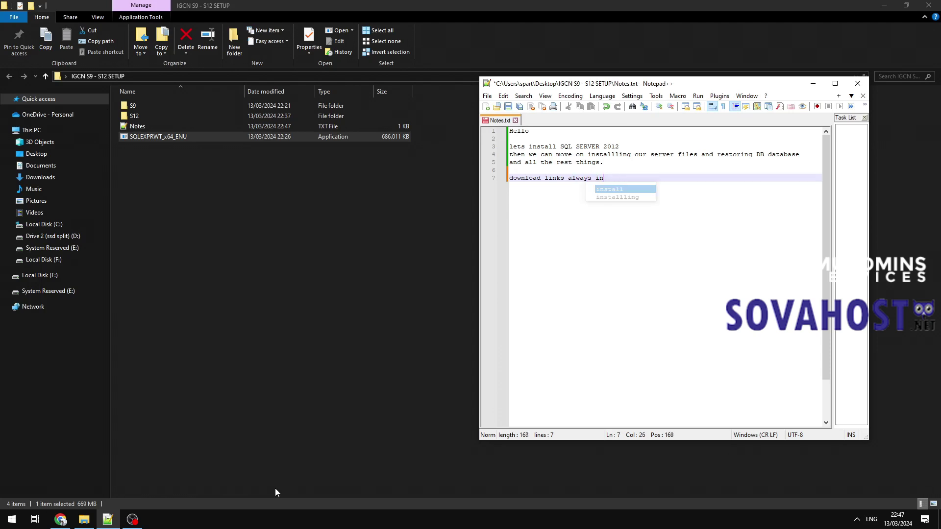
pyautogui.write(' description of this video/tutori')
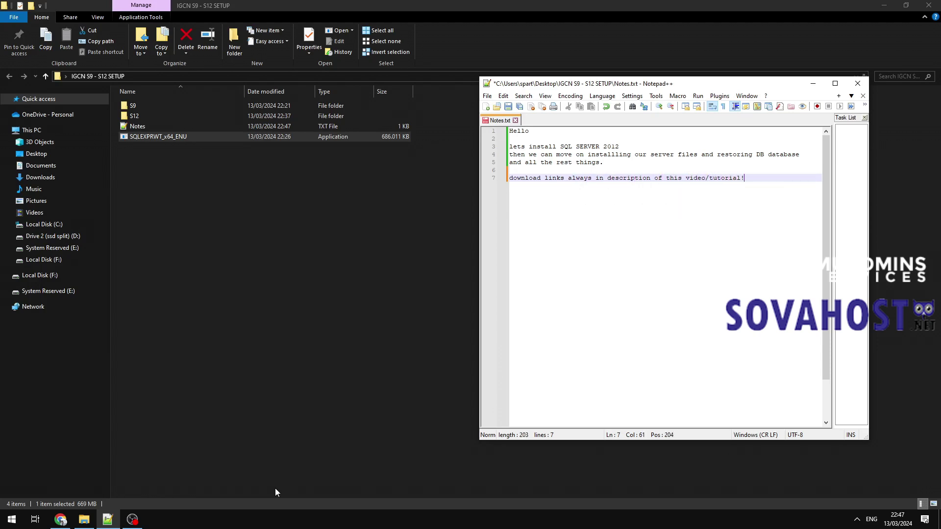
pyautogui.write('al!')
pyautogui.press('Return')
pyautogui.press('Return')
pyautogui.hotkey('ctrl', 's')
# Run the SQLEXPRWT_x64_ENU installer as administrator from File Explorer.
pyautogui.click(147, 137)
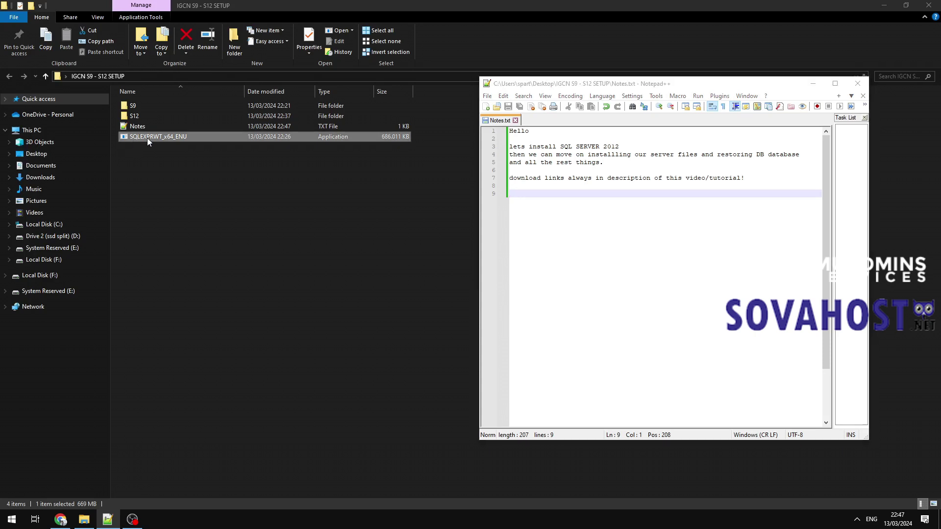
pyautogui.rightClick(147, 138)
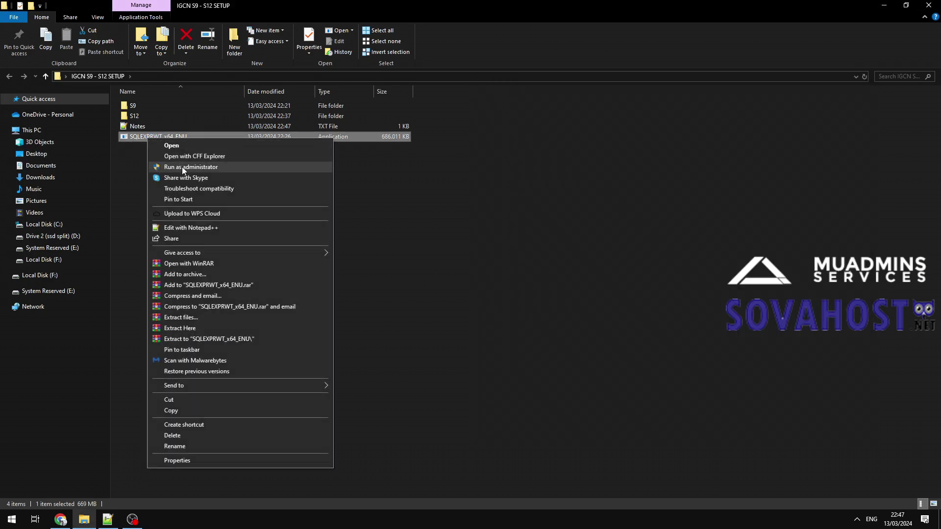
pyautogui.click(181, 167)
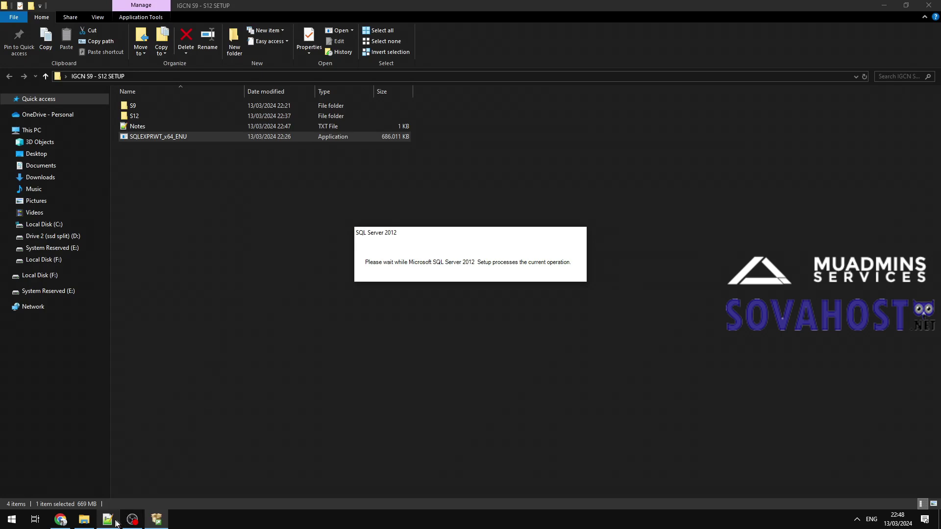
pyautogui.click(108, 520)
# Save the note 'just follow my steps.', then start a stand-alone installation and accept the license.
pyautogui.write('just fol')
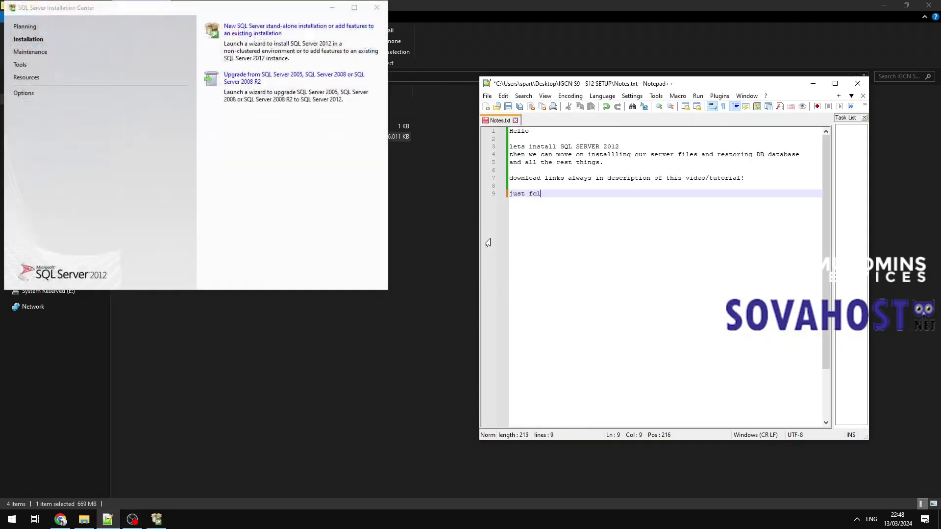
pyautogui.write('low my steps.')
pyautogui.press('Return')
pyautogui.press('Return')
pyautogui.hotkey('ctrl', 's')
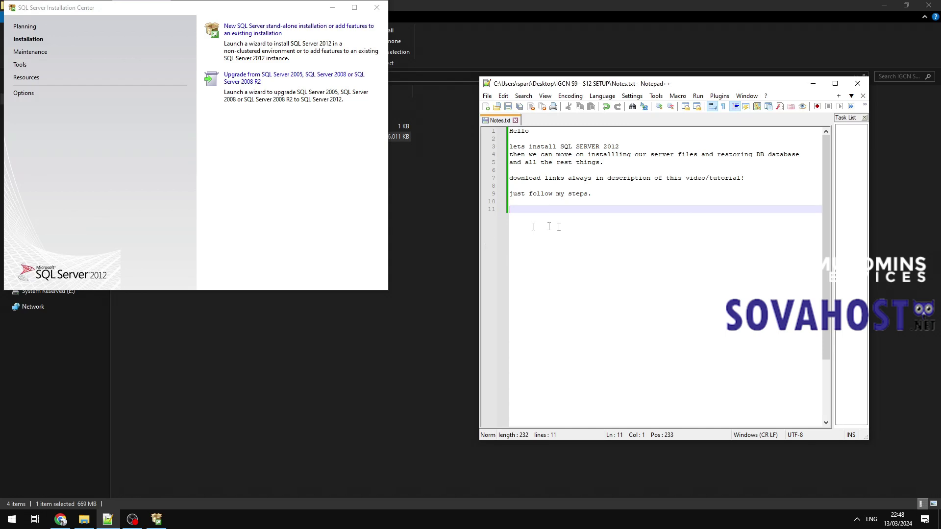
pyautogui.click(262, 32)
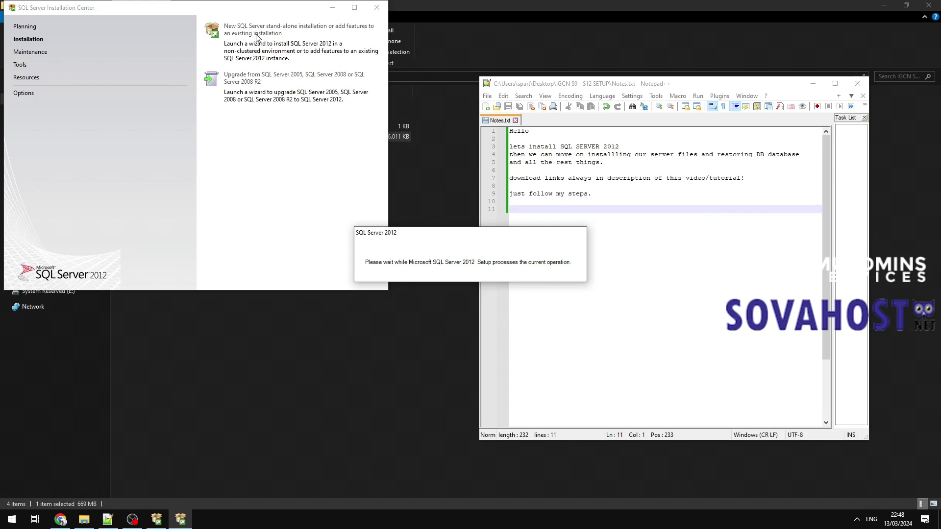
pyautogui.click(383, 328)
# Include product updates and confirm Database Engine Services and Management Tools - Basic as features.
pyautogui.click(600, 399)
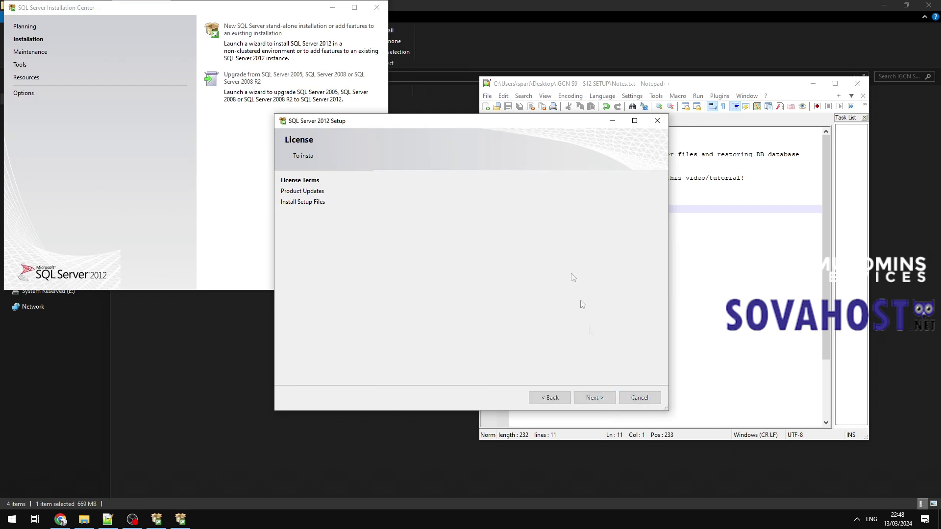
pyautogui.moveTo(476, 122); pyautogui.dragTo(265, 123)
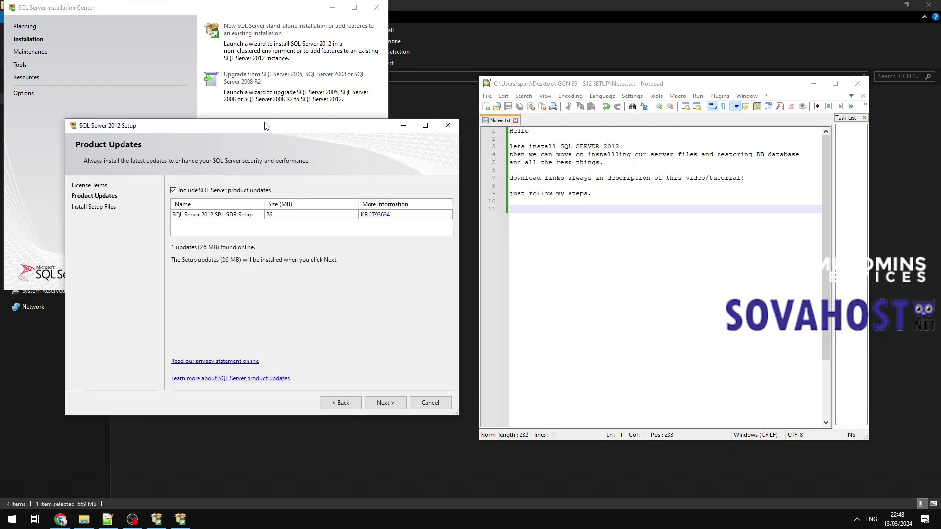
pyautogui.click(389, 401)
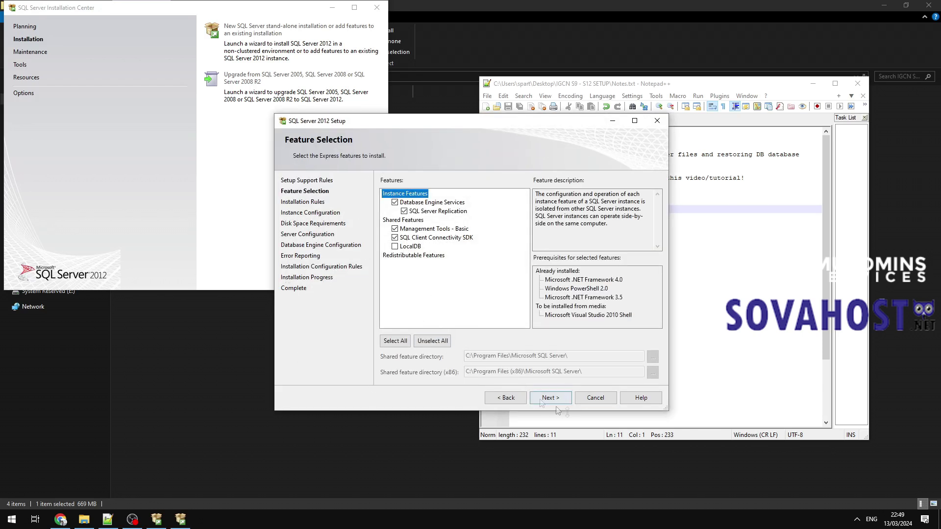
pyautogui.click(541, 397)
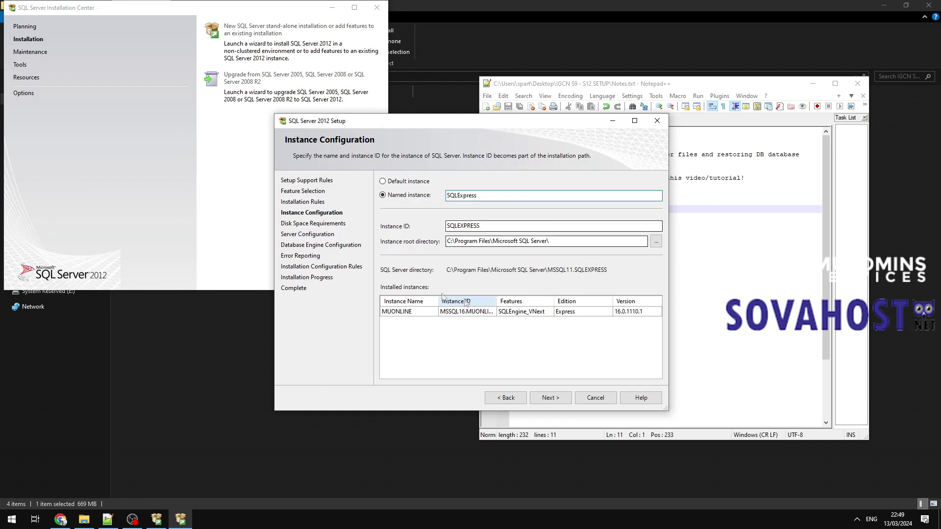
# Keep the named instance SQLExpress (ID SQLEXPRESS) and continue to server configuration.
pyautogui.click(550, 398)
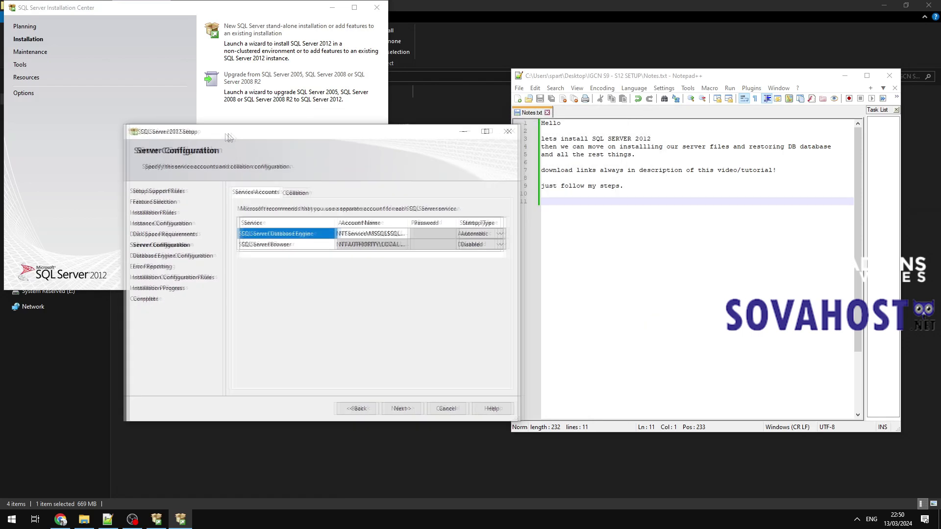
# Set the SQL Server Browser startup type to Automatic and continue.
pyautogui.click(456, 241)
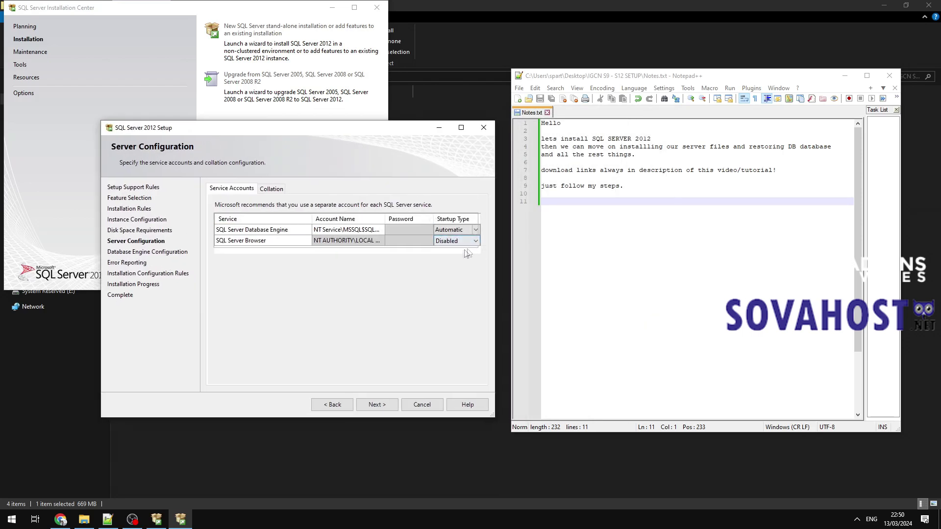
pyautogui.click(475, 241)
pyautogui.click(470, 253)
pyautogui.click(376, 404)
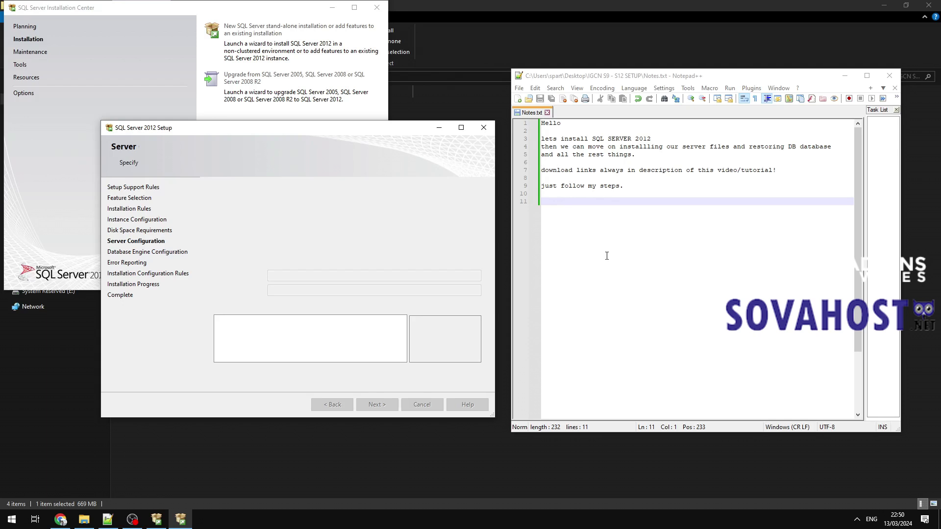
# Choose Mixed Mode authentication and note 'pick a sql password that u will use in ur files'.
pyautogui.click(371, 249)
pyautogui.click(550, 232)
pyautogui.write('pick ')
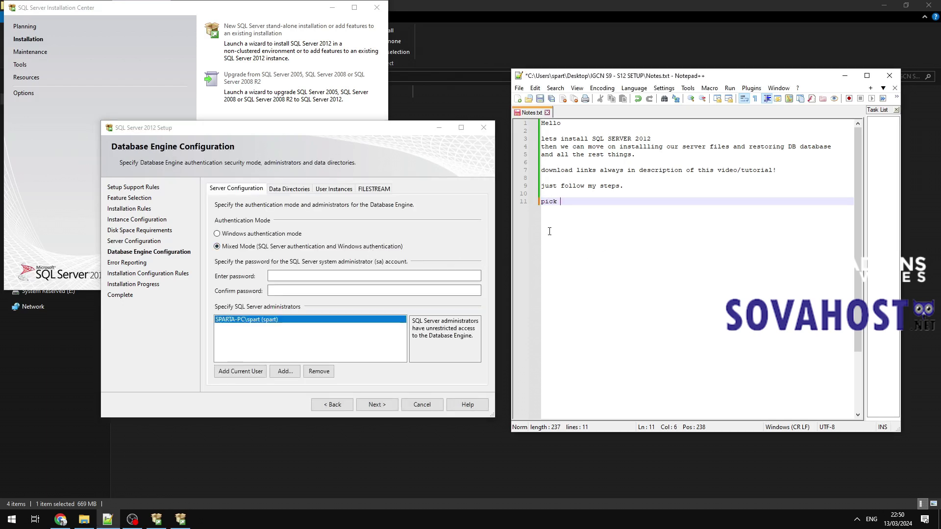
pyautogui.write('a sql password th')
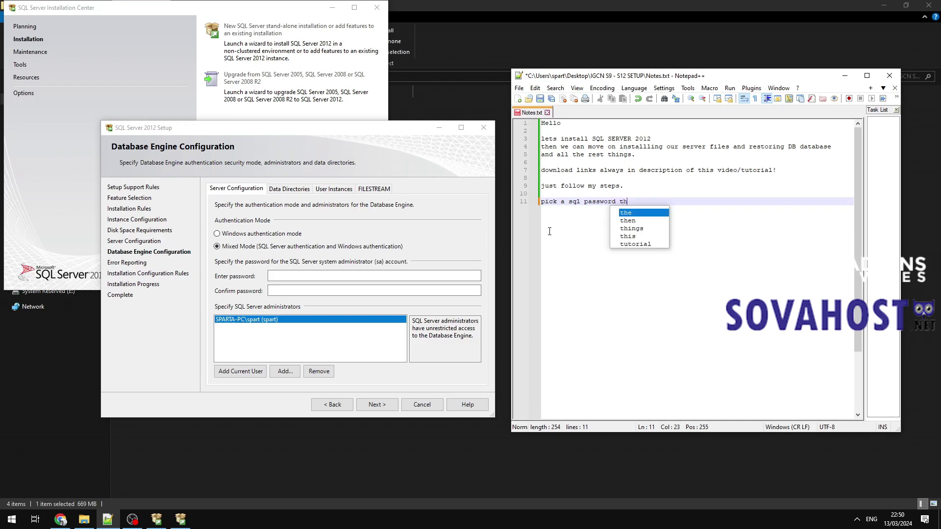
pyautogui.write('at u will use in ur file')
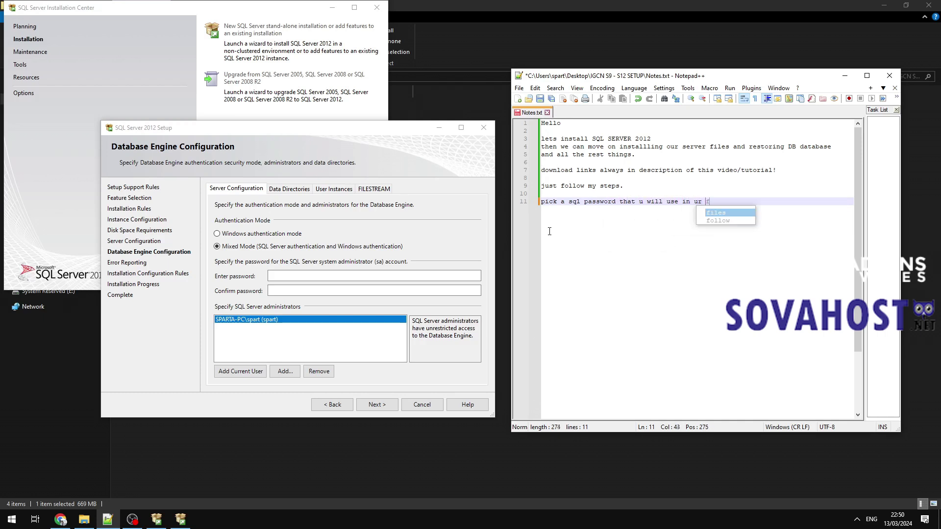
pyautogui.write('s')
pyautogui.press('Return')
# Enter and confirm the sa password, add the current user as administrator, and continue.
pyautogui.click(290, 275)
pyautogui.write('123456')
pyautogui.press('Tab')
pyautogui.write('123')
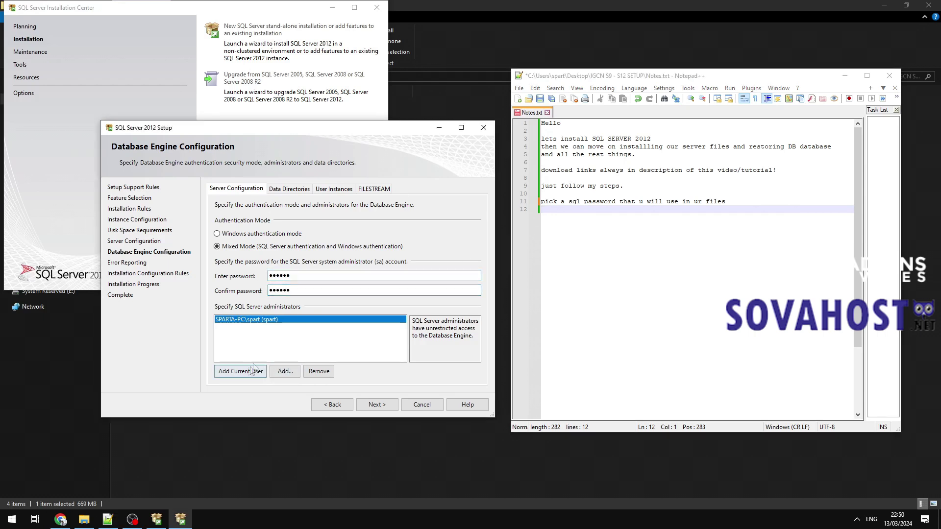
pyautogui.click(240, 374)
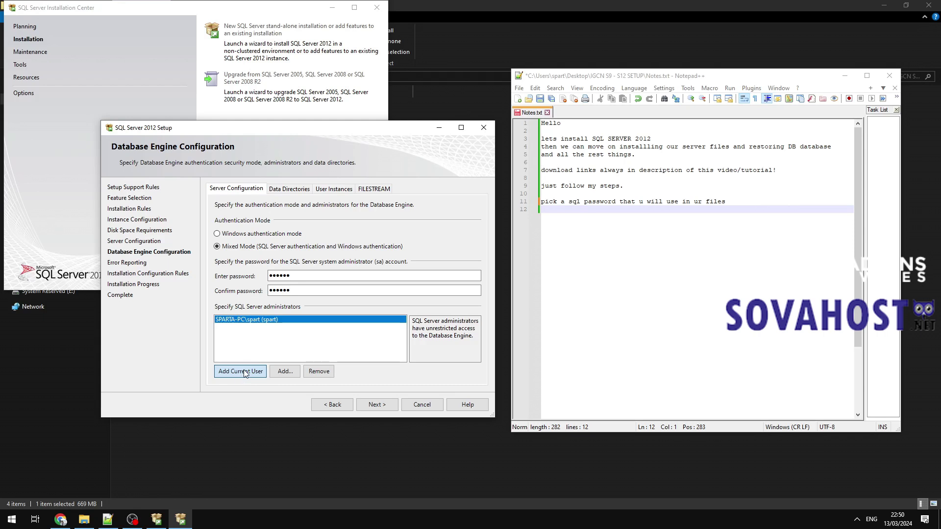
pyautogui.click(375, 403)
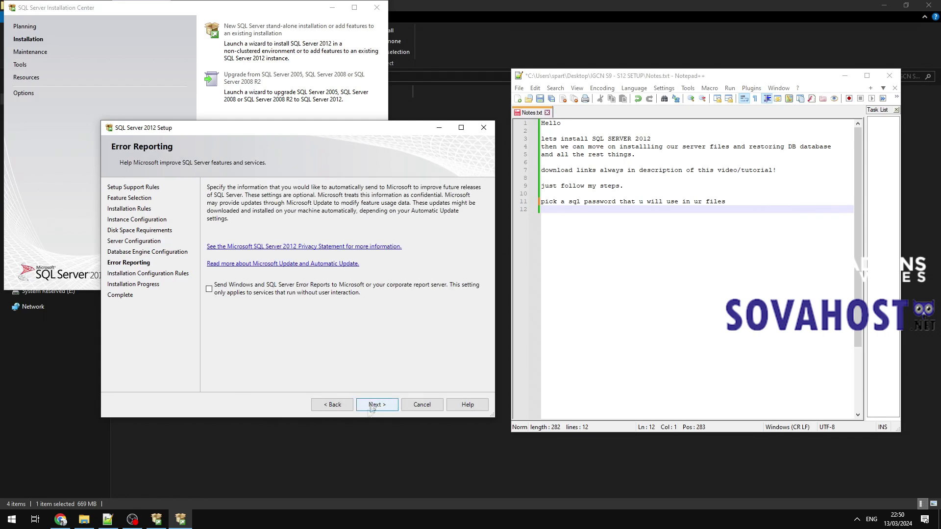
# Start the installation with error reporting off and note 'now lets wait..' in Notes.txt.
pyautogui.click(375, 406)
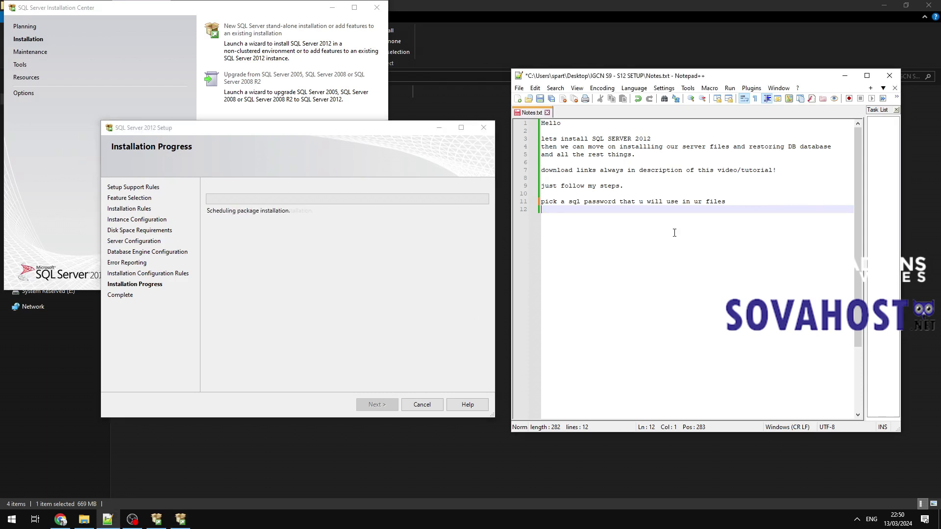
pyautogui.press('Return')
pyautogui.press('Return')
pyautogui.write('now lets wait.')
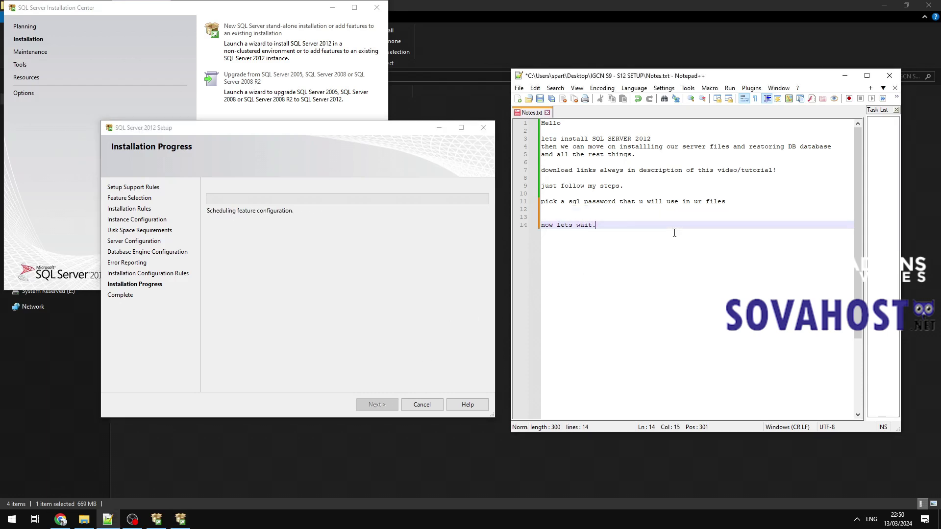
pyautogui.write('.')
pyautogui.press('Return')
pyautogui.press('Return')
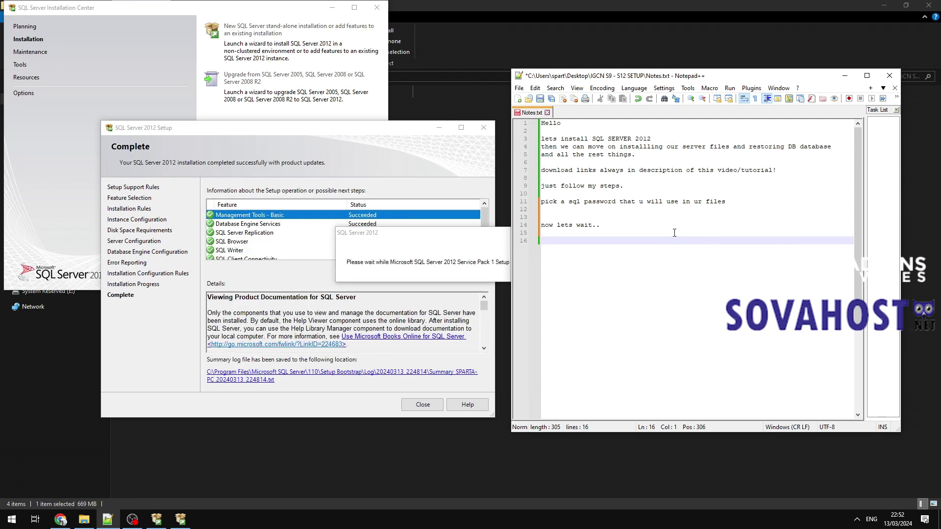
# Replace the waiting note with 'ready.' plus the 99% server-files reminder, and save.
pyautogui.moveTo(601, 225); pyautogui.dragTo(502, 228)
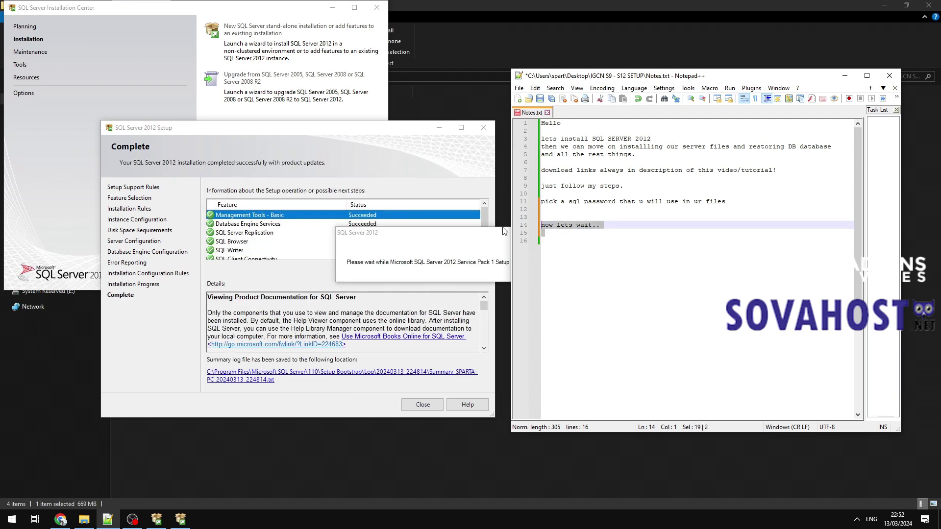
pyautogui.press('Delete')
pyautogui.press('Down')
pyautogui.press('Down')
pyautogui.write('ready.')
pyautogui.press('Return')
pyautogui.write('Remember')
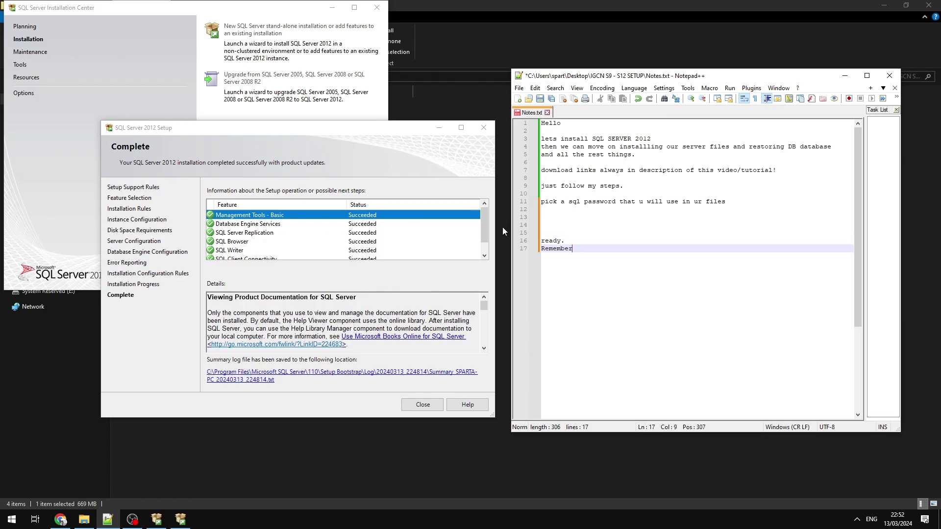
pyautogui.write(': this is for most 99 % all server files ')
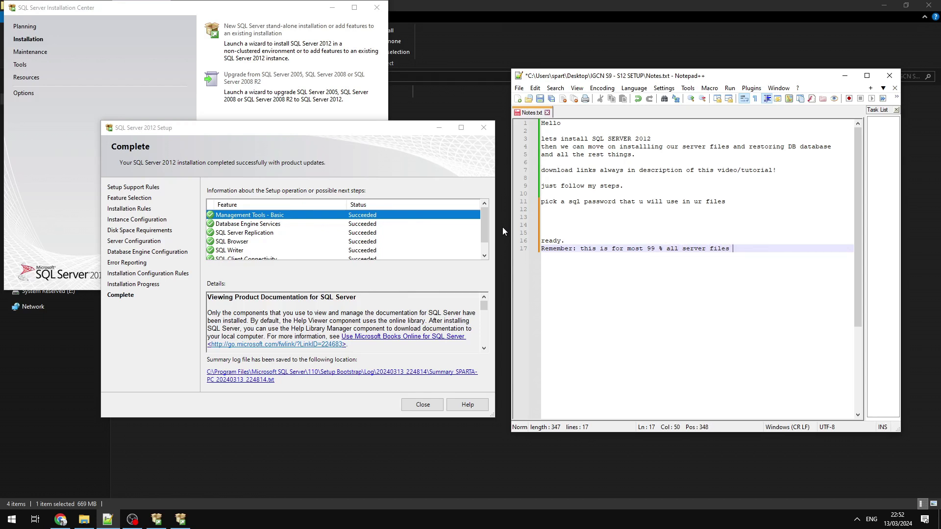
pyautogui.write('sql server recommended version. Dont f')
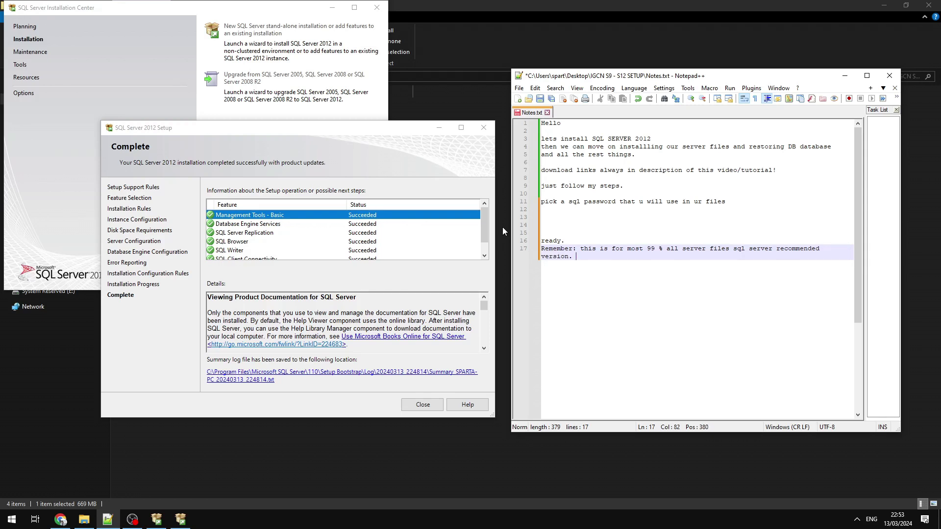
pyautogui.write('ocus on this this can work for al')
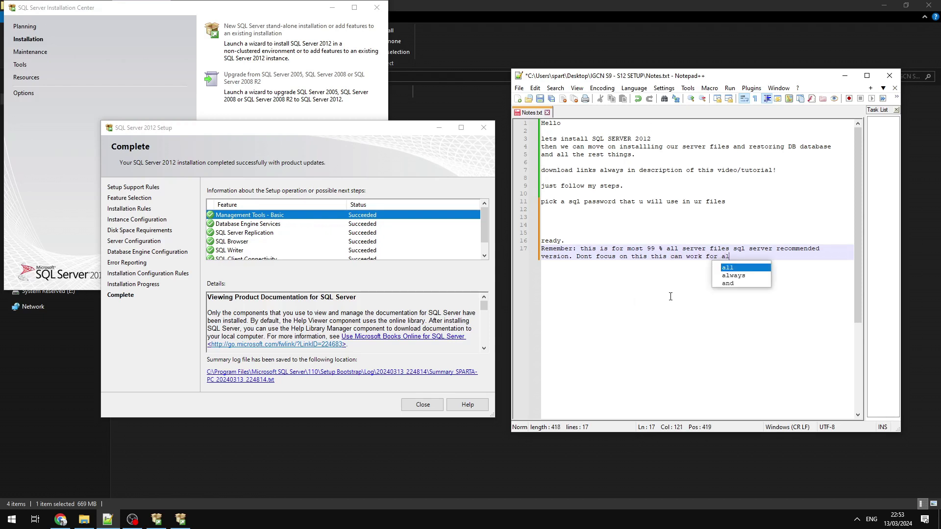
pyautogui.write('l files, seasons etc.')
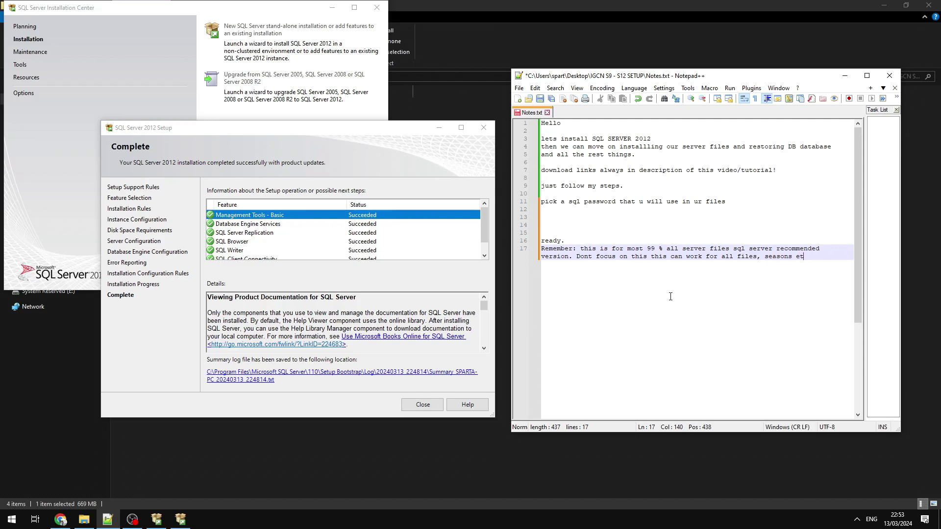
pyautogui.press('Return')
pyautogui.press('Return')
pyautogui.hotkey('ctrl', 's')
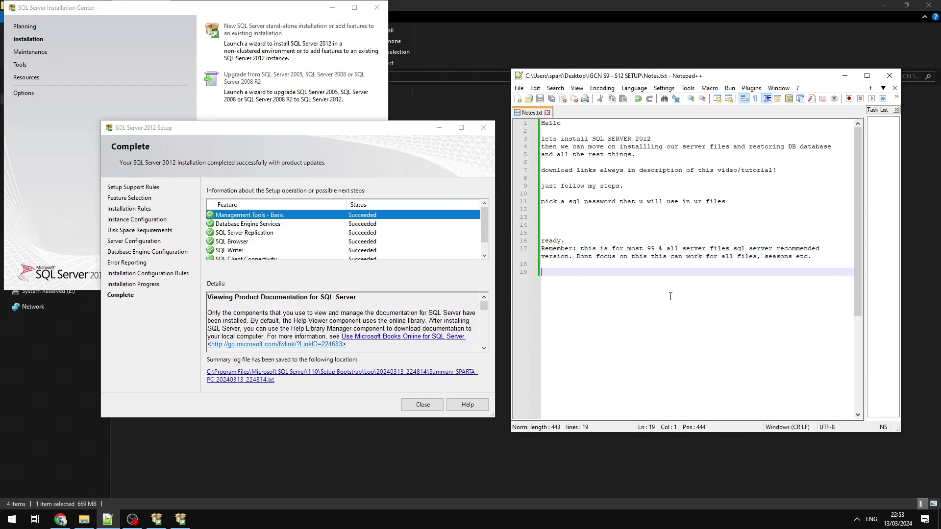
# Add the ODBC/database-restore tutorial note and 'But this is it for SQL server setup!', then save.
pyautogui.write('FFOR')
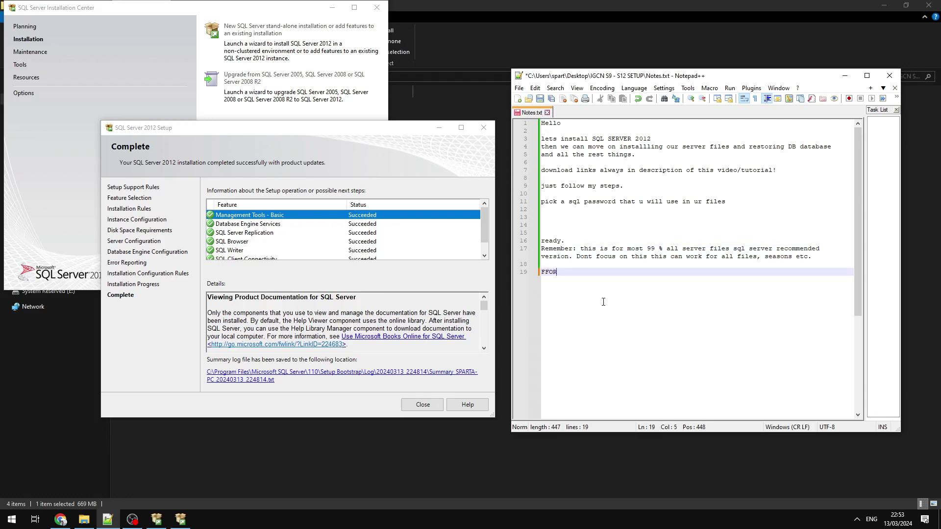
pyautogui.write('R ODBC s')
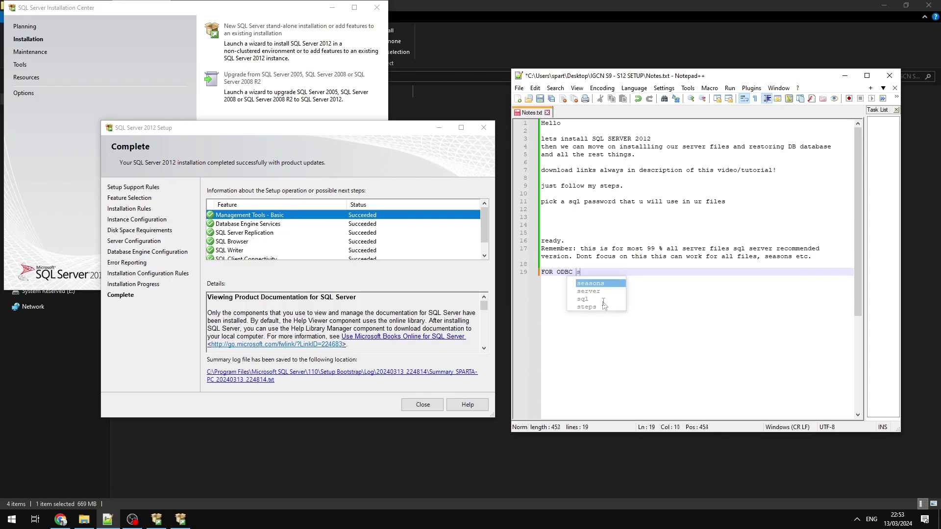
pyautogui.write('etup and restoring ')
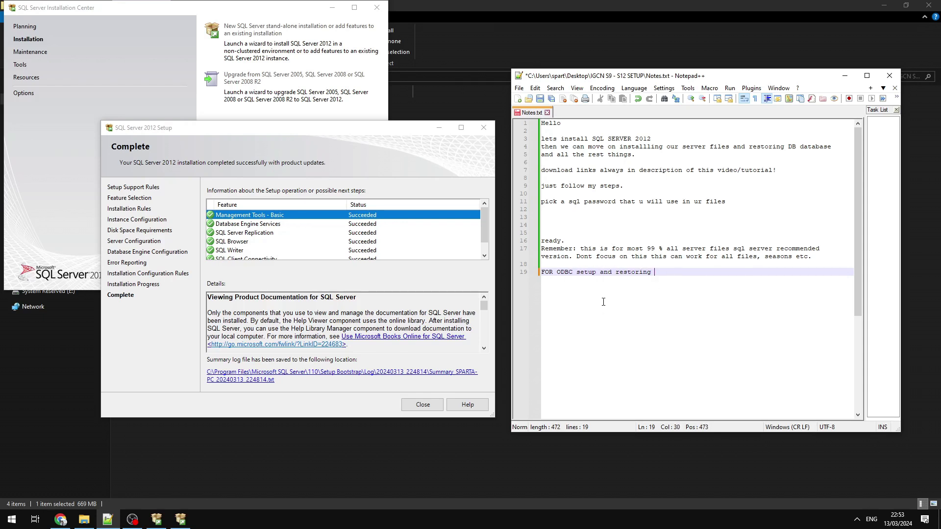
pyautogui.write('database ')
pyautogui.write('j')
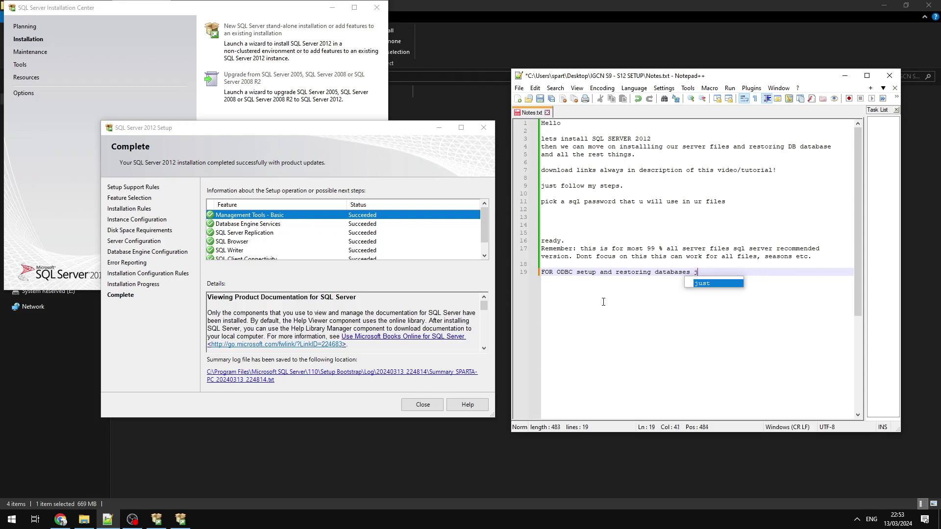
pyautogui.write('ust watch the vdideo gui')
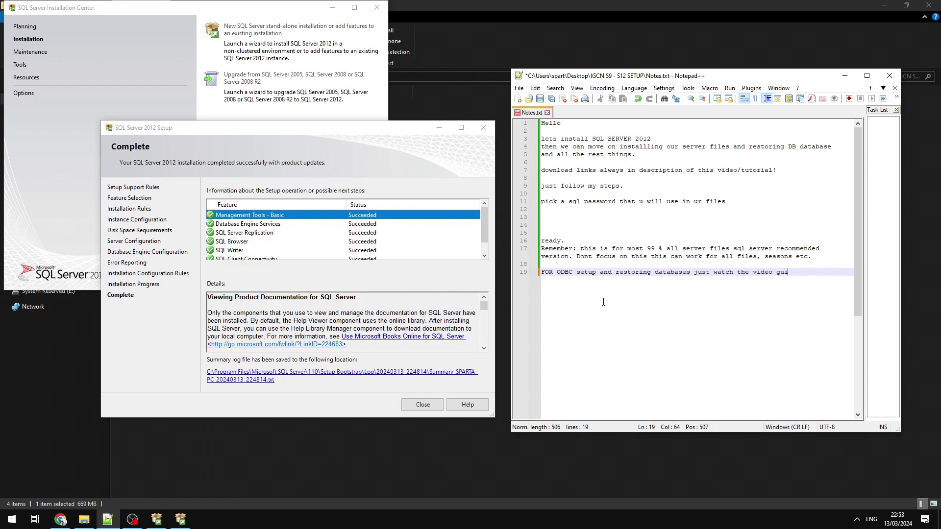
pyautogui.write('de tutorial for t')
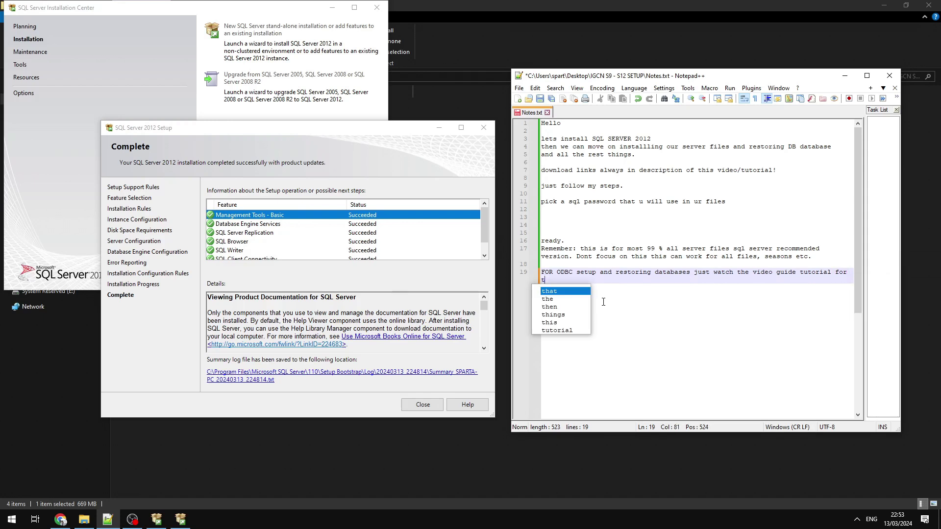
pyautogui.write('hese files ')
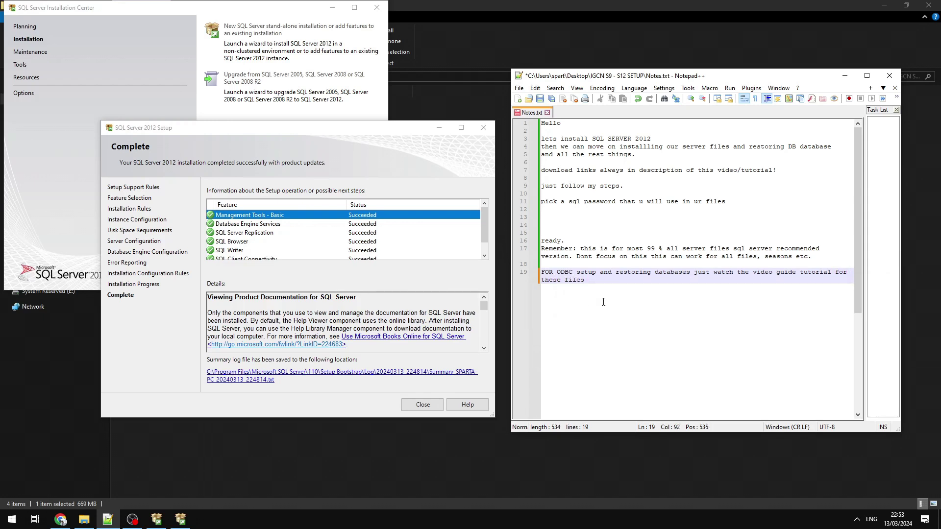
pyautogui.write('that u wanna install and setup, we will always include how to ')
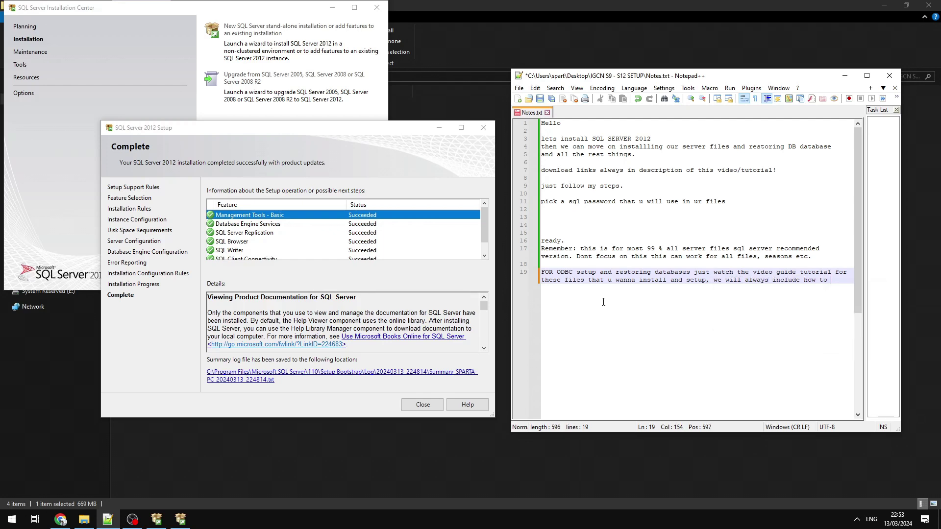
pyautogui.write('restore DB and OD')
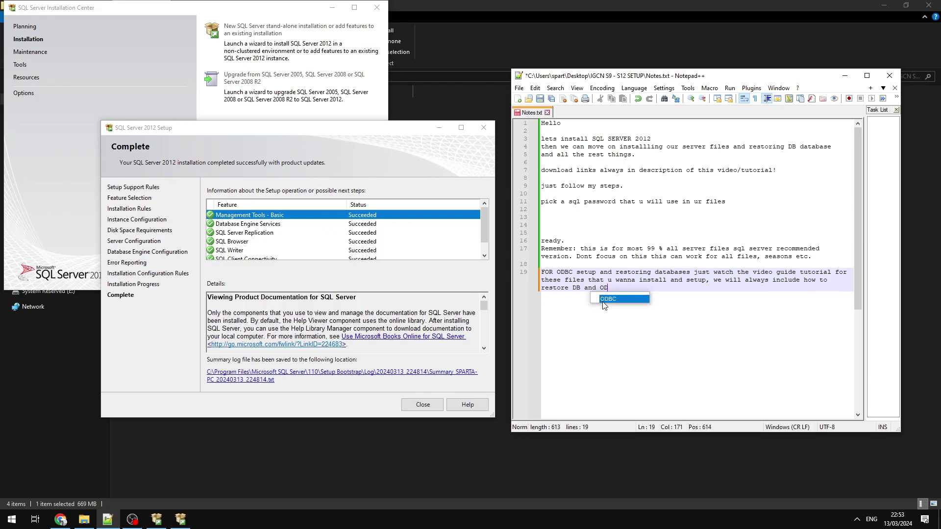
pyautogui.write('BC for sql.')
pyautogui.press('Return')
pyautogui.press('Return')
pyautogui.write('B')
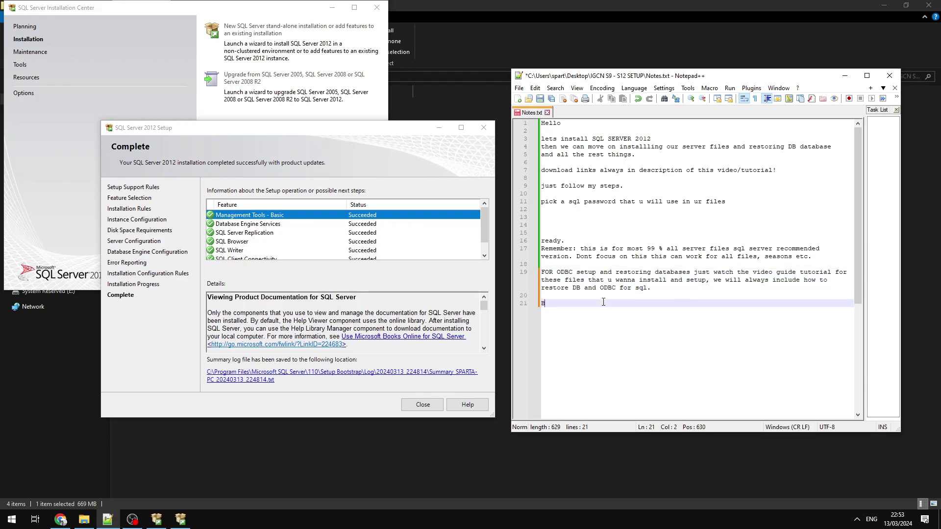
pyautogui.write('ut this is it for SQ')
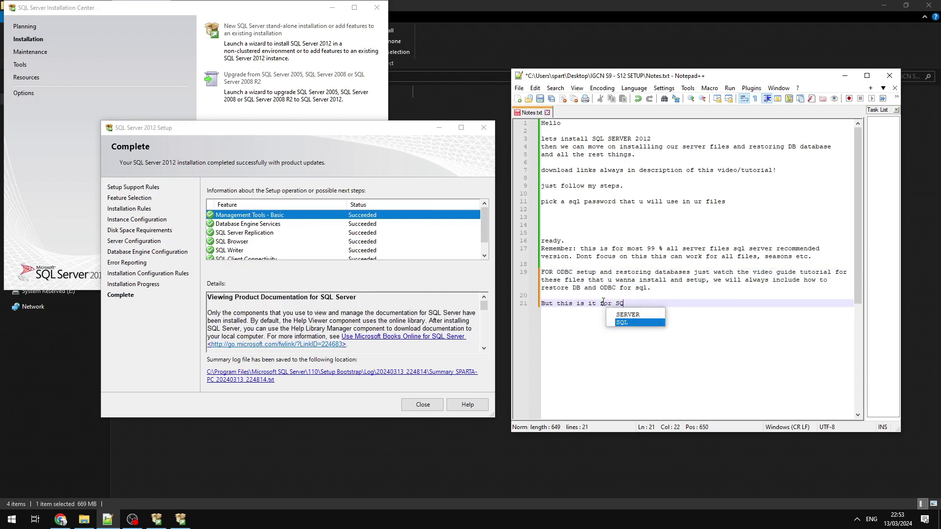
pyautogui.write('L s')
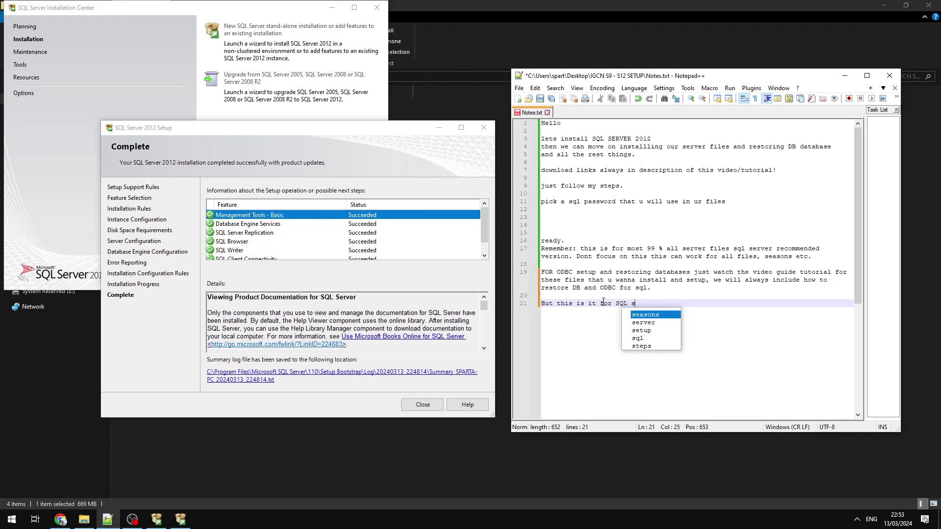
pyautogui.write('erver setup!')
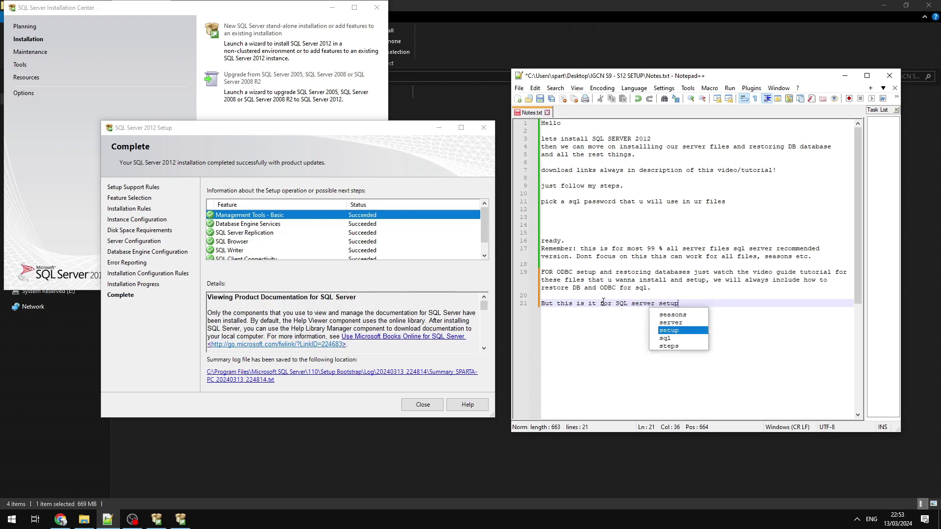
pyautogui.press('Return')
pyautogui.press('Return')
pyautogui.press('Return')
pyautogui.hotkey('ctrl', 's')
# Close SQL Server setup and launch SQL Server Management Studio from the Microsoft SQL Server 2012 group.
pyautogui.click(424, 406)
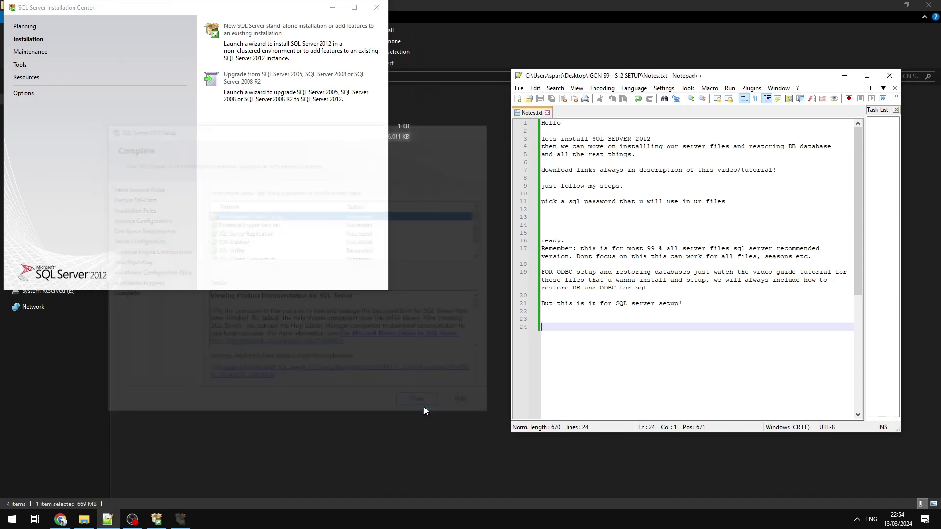
pyautogui.click(12, 519)
pyautogui.scroll(-5, 80, 432)
pyautogui.scroll(-10, 87, 434)
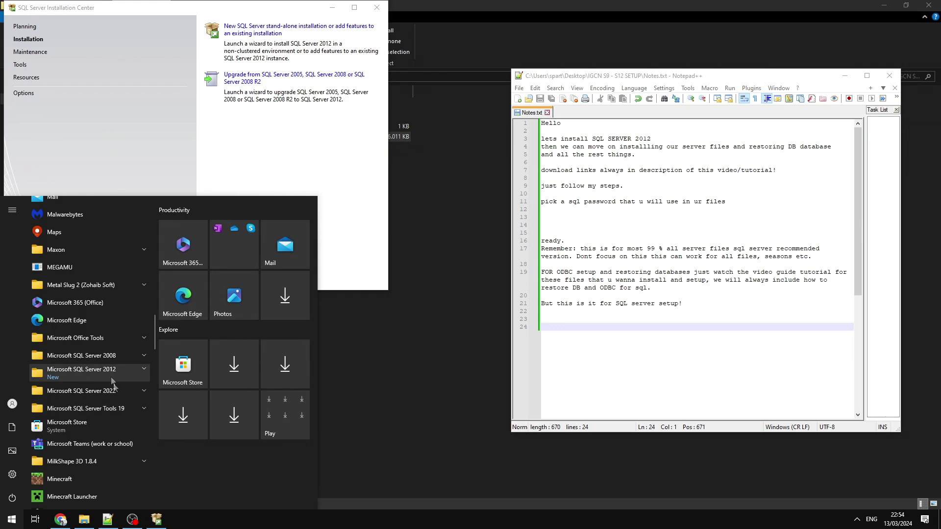
pyautogui.click(109, 373)
pyautogui.scroll(-5, 107, 378)
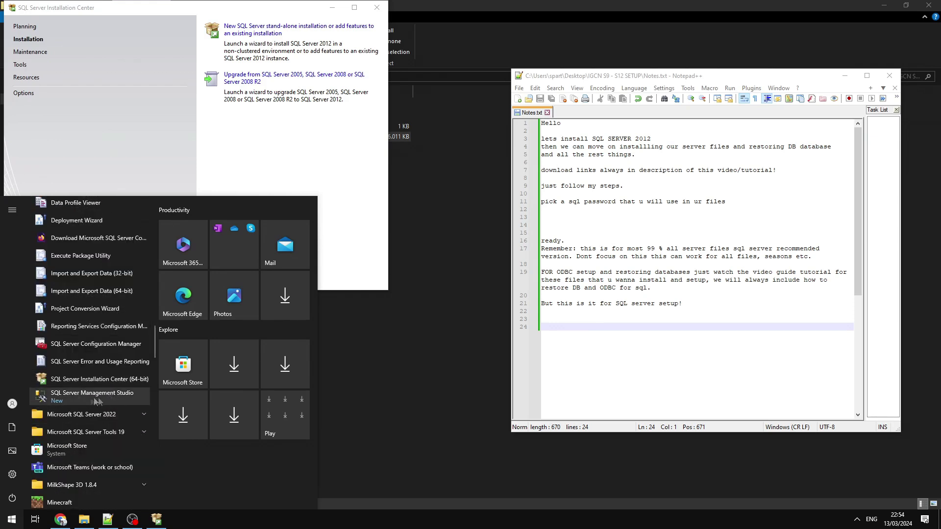
pyautogui.click(83, 395)
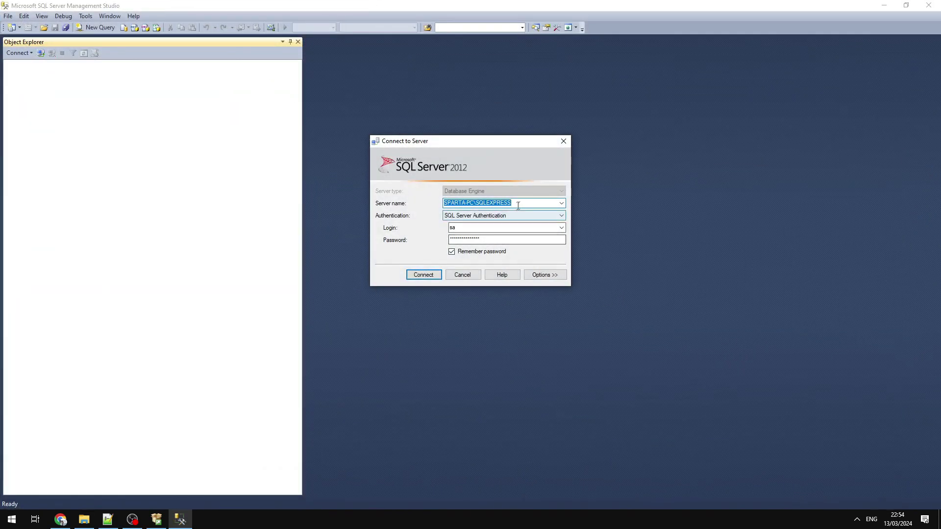
# Connect to the local SQLEXPRESS server using Windows Authentication.
pyautogui.click(480, 220)
pyautogui.click(478, 223)
pyautogui.click(426, 275)
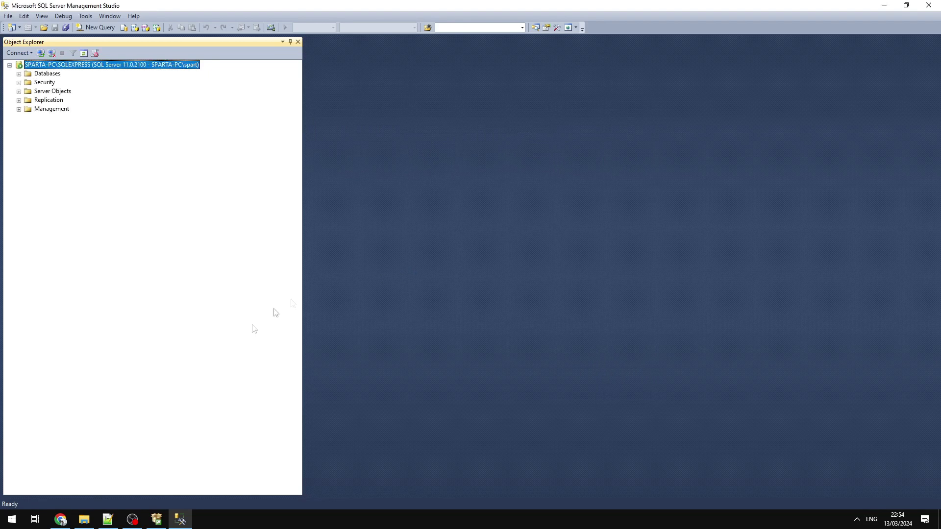
pyautogui.click(157, 522)
pyautogui.click(158, 522)
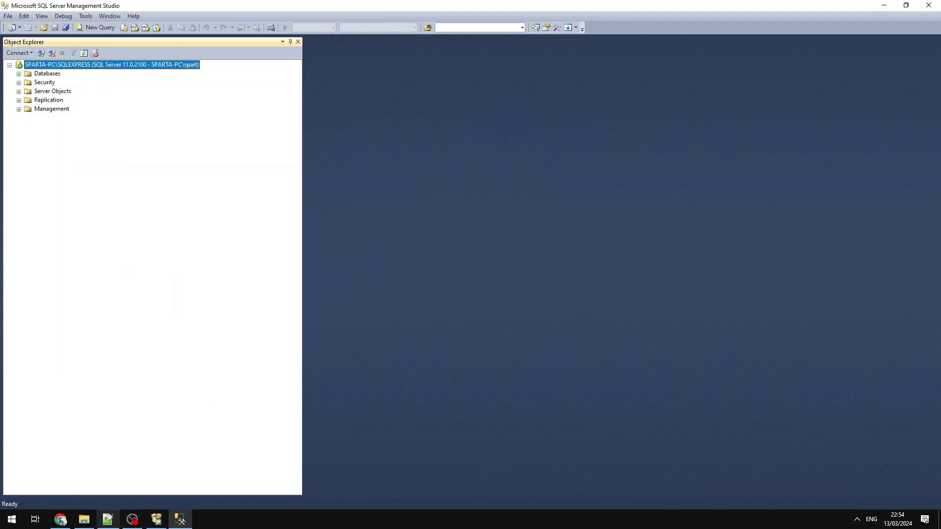
pyautogui.click(108, 520)
# Finish the note that SQL or Windows authentication should work the same way.
pyautogui.write('SQL or with a')
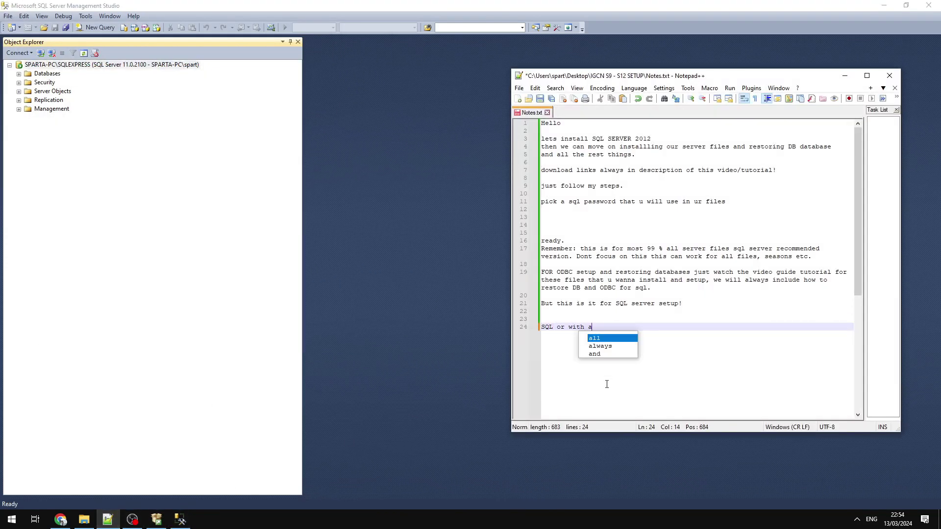
pyautogui.press('BackSpace')
pyautogui.write('windows ')
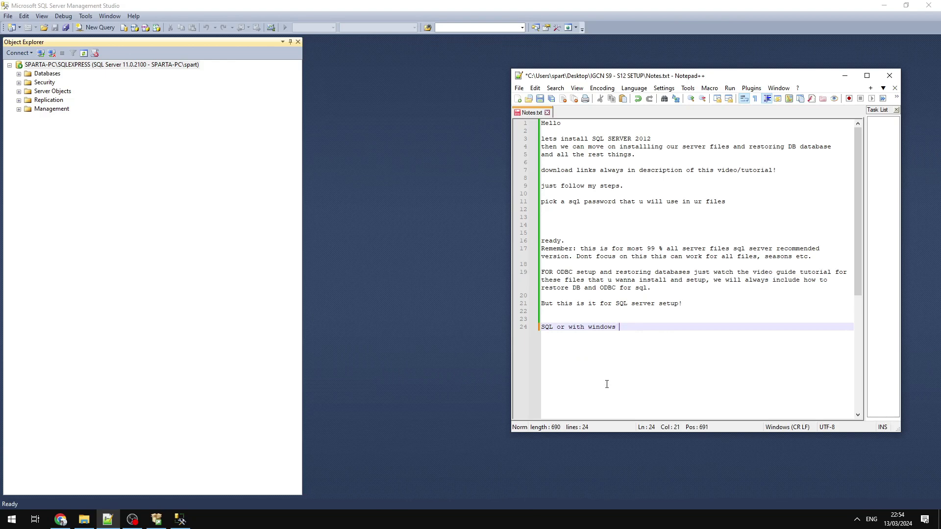
pyautogui.write('authentication should be like')
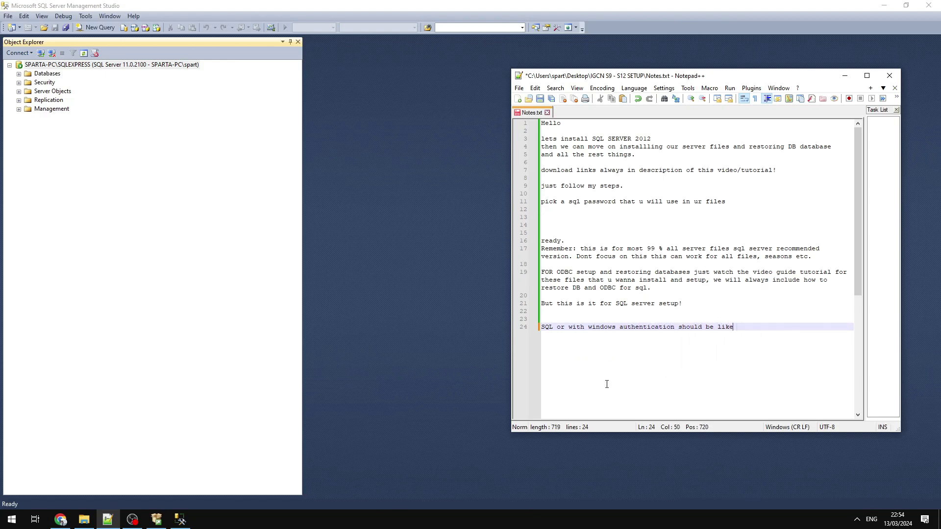
pyautogui.write(' the same thing.')
pyautogui.press('Return')
pyautogui.press('Return')
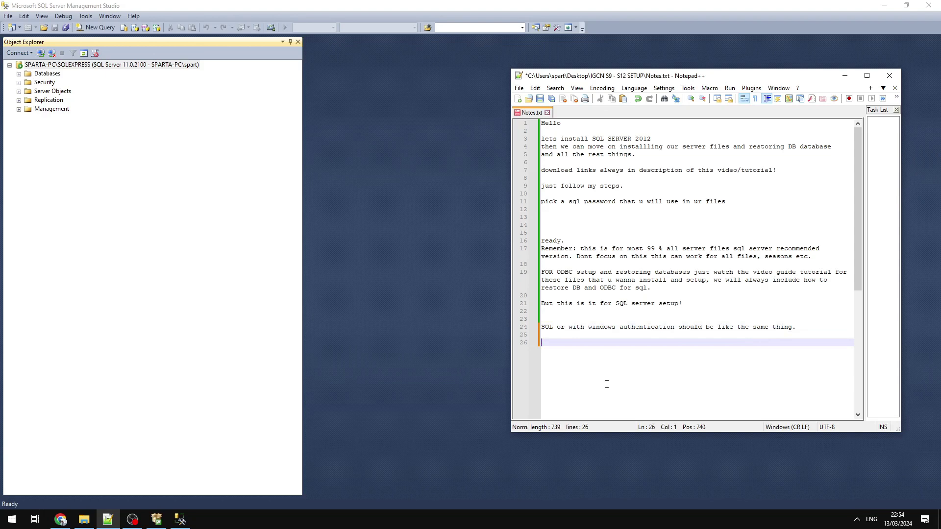
# Add the line 'for other things u can learn from the tutorials' and save Notes.txt.
pyautogui.write('for other things ')
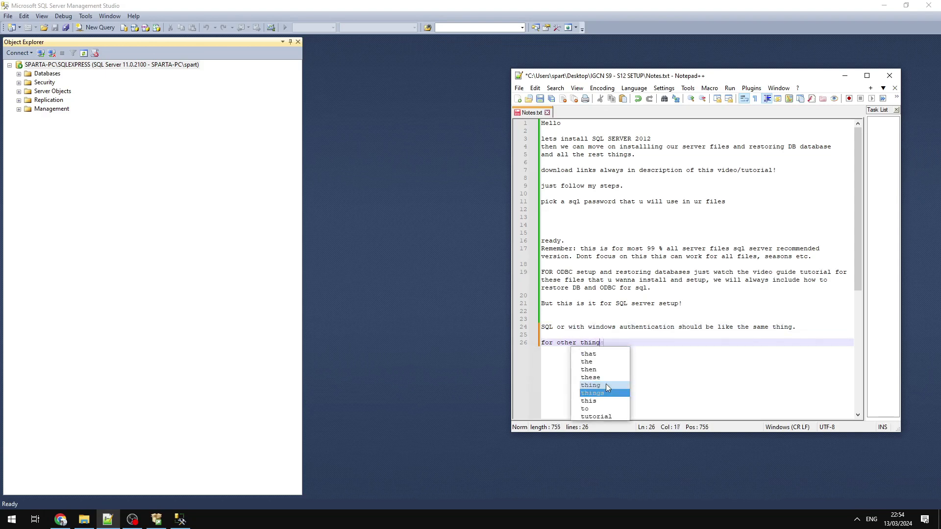
pyautogui.write('u can lear')
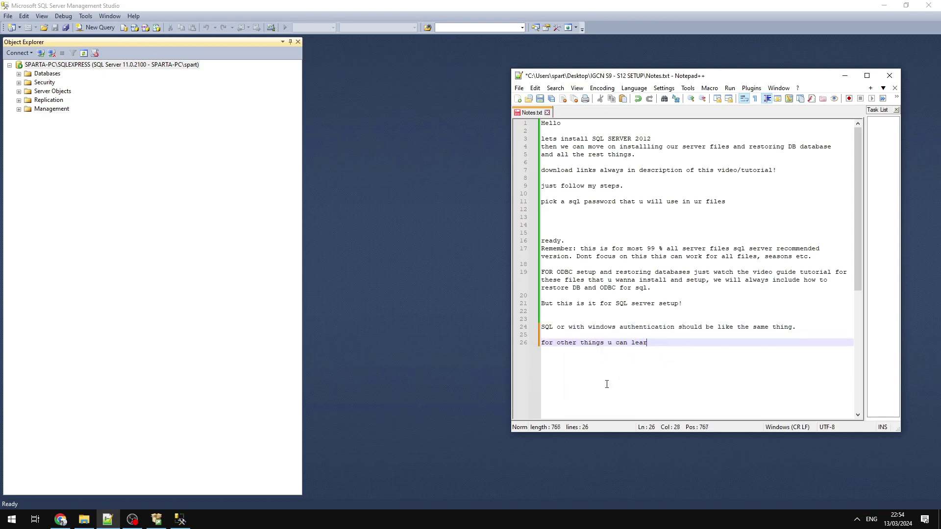
pyautogui.write('n from the o')
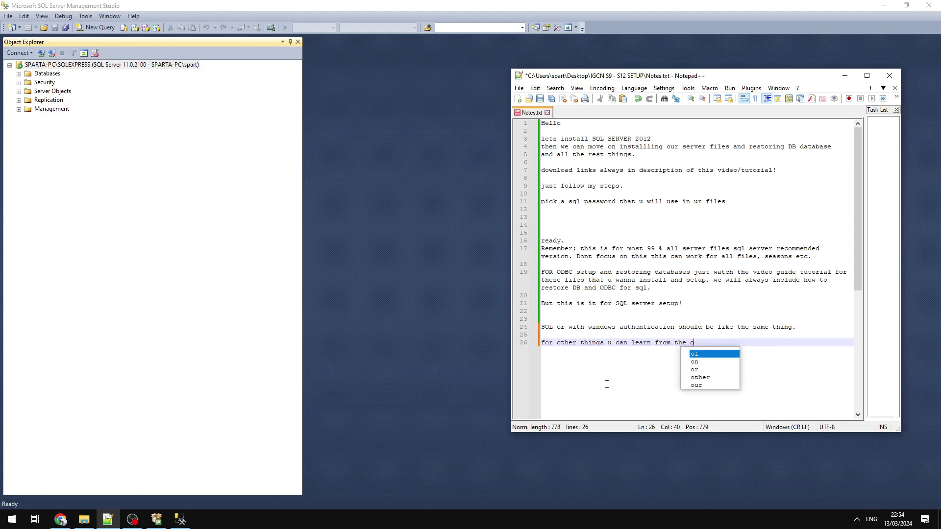
pyautogui.press('BackSpace')
pyautogui.write('tutorials')
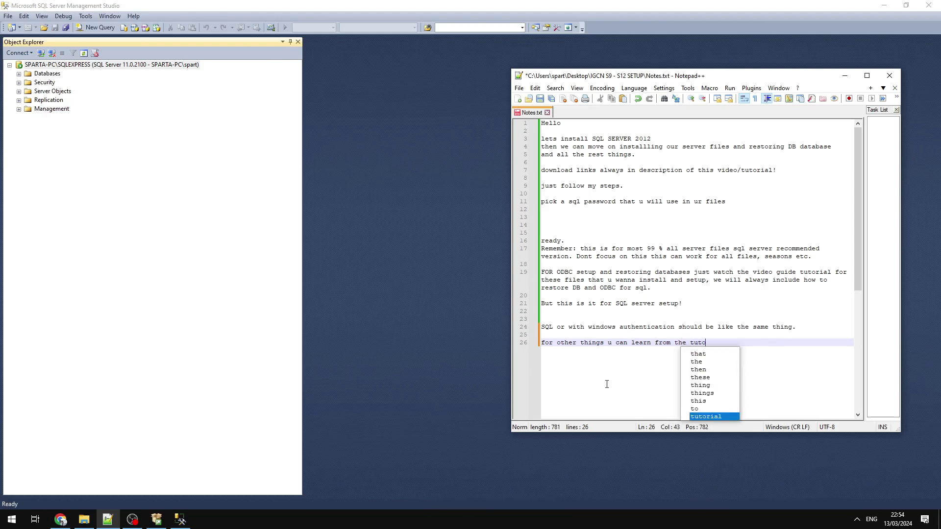
pyautogui.press('Return')
pyautogui.press('Return')
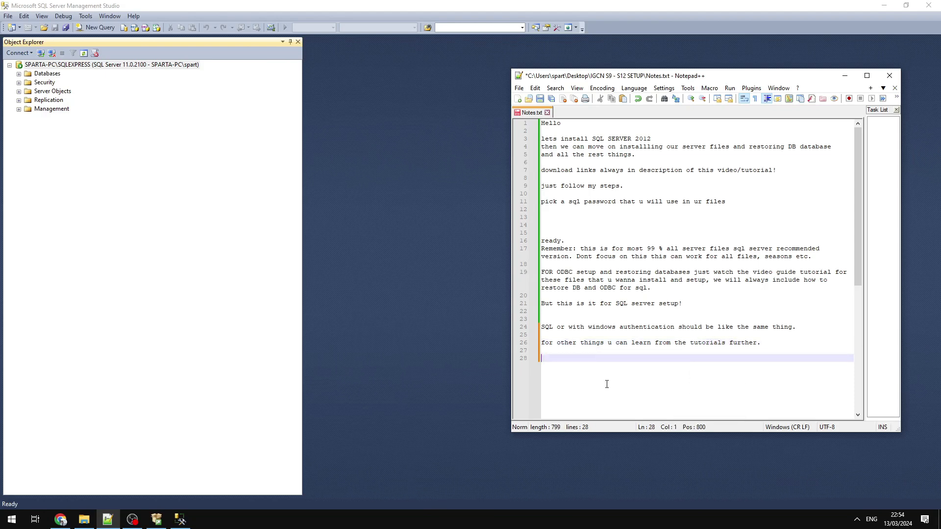
pyautogui.hotkey('ctrl', 's')
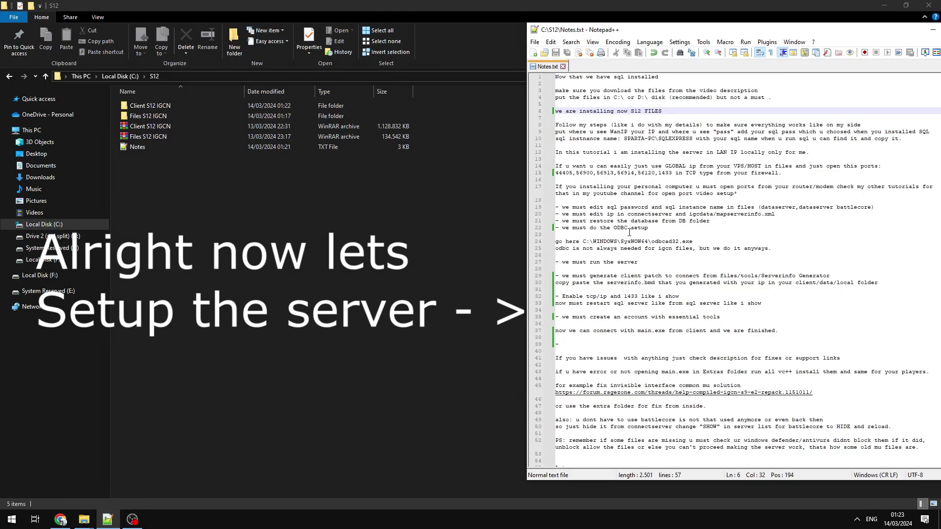
pyautogui.moveTo(671, 78); pyautogui.dragTo(502, 71)
pyautogui.moveTo(779, 98); pyautogui.dragTo(659, 112)
pyautogui.moveTo(557, 125); pyautogui.dragTo(614, 126)
pyautogui.moveTo(709, 125); pyautogui.dragTo(866, 127)
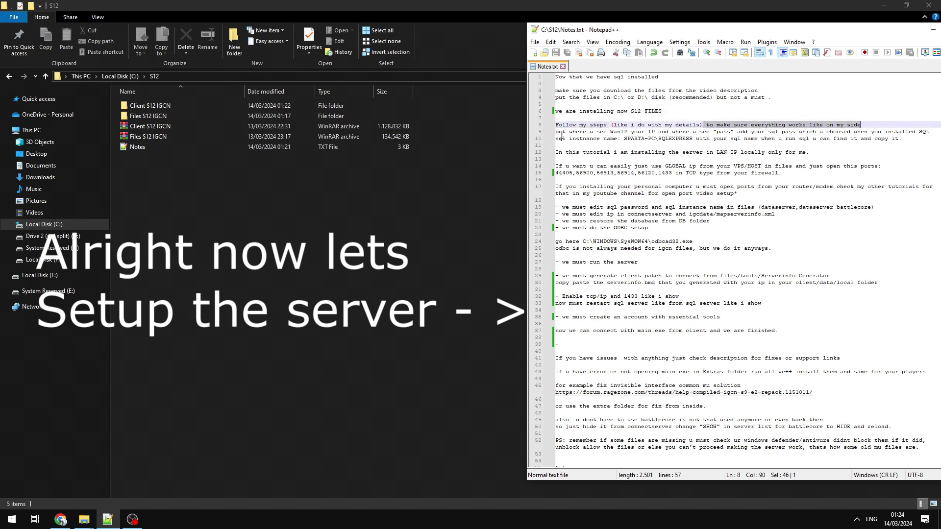
pyautogui.moveTo(557, 132); pyautogui.dragTo(921, 137)
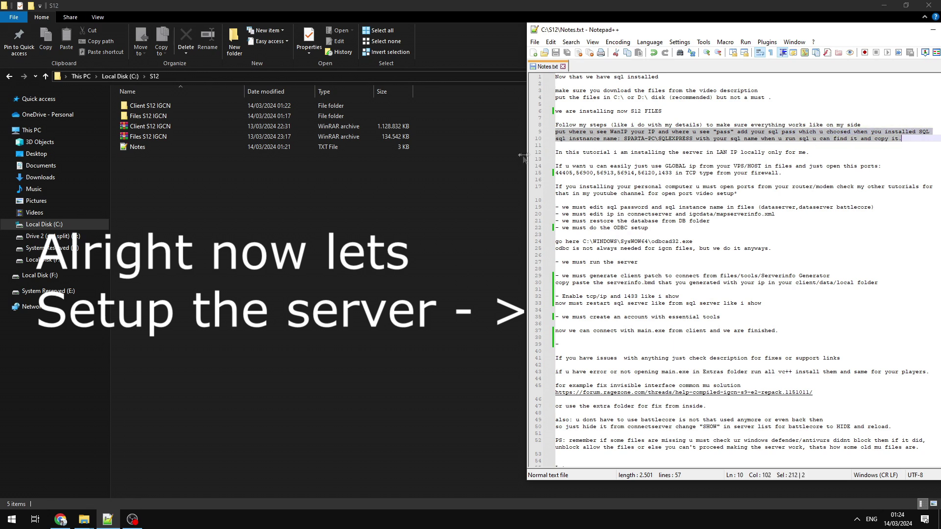
pyautogui.moveTo(842, 154); pyautogui.dragTo(518, 146)
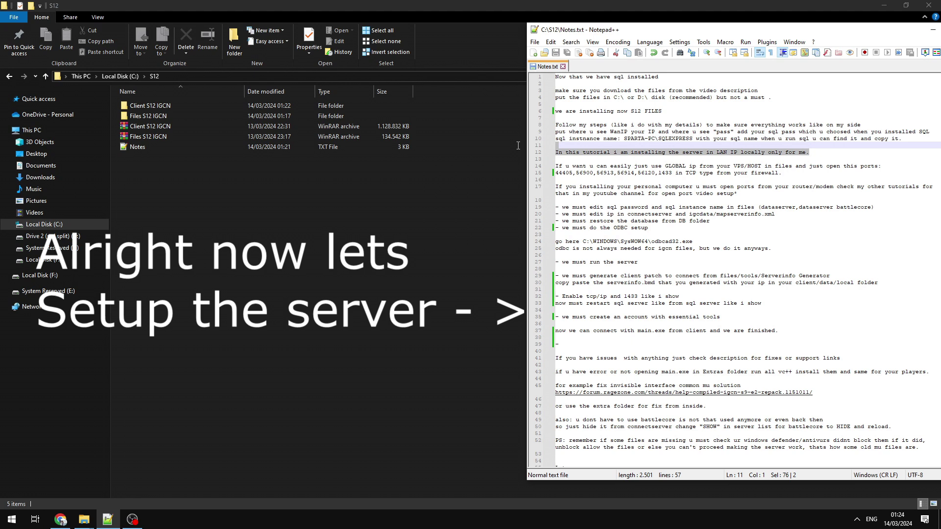
pyautogui.moveTo(810, 152); pyautogui.dragTo(716, 154)
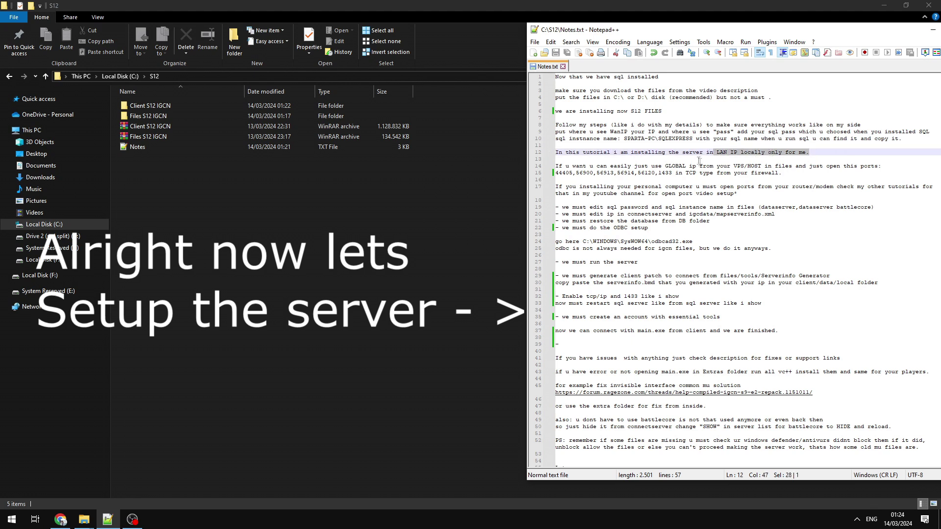
pyautogui.moveTo(784, 174); pyautogui.dragTo(522, 170)
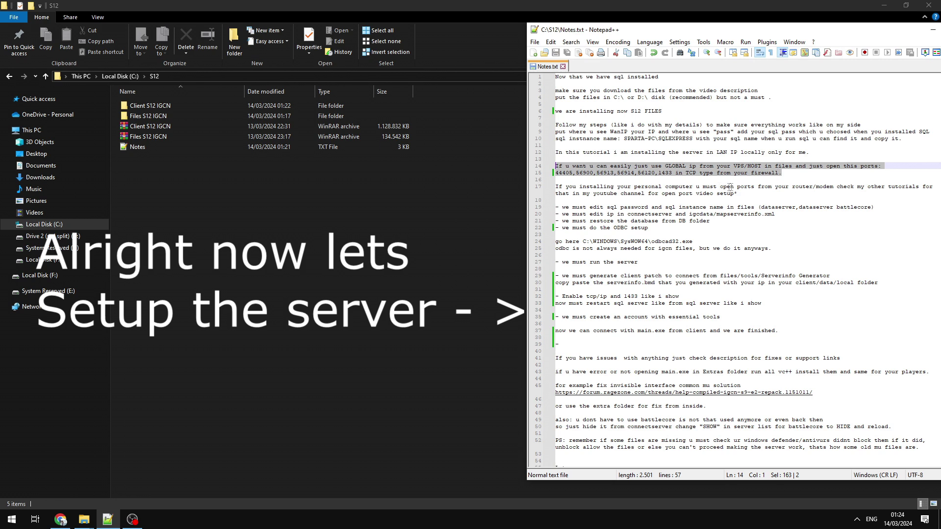
pyautogui.click(757, 194)
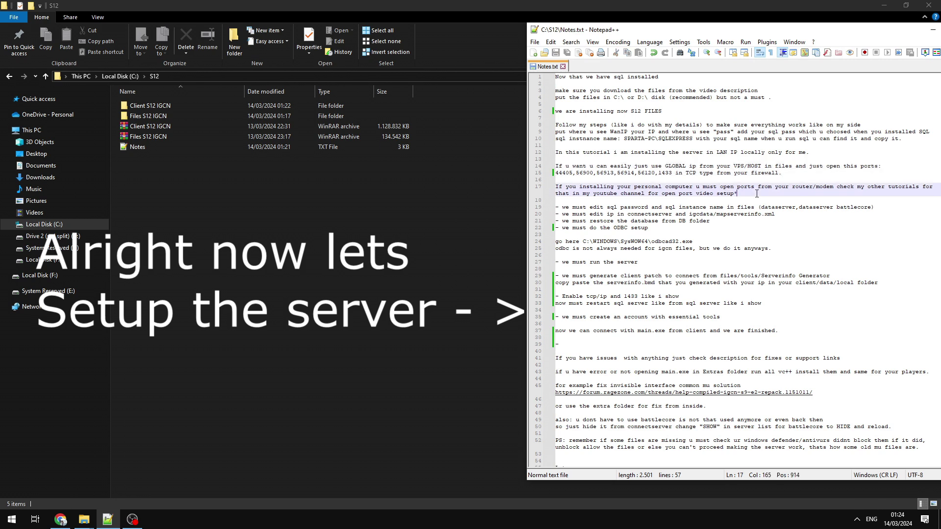
pyautogui.moveTo(757, 193); pyautogui.dragTo(544, 177)
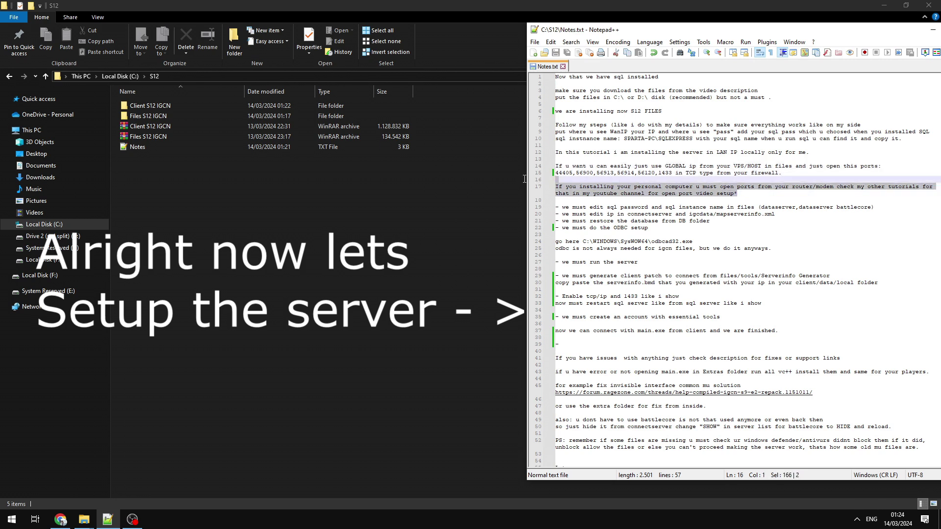
pyautogui.moveTo(874, 208); pyautogui.dragTo(599, 201)
pyautogui.moveTo(528, 201); pyautogui.dragTo(527, 206)
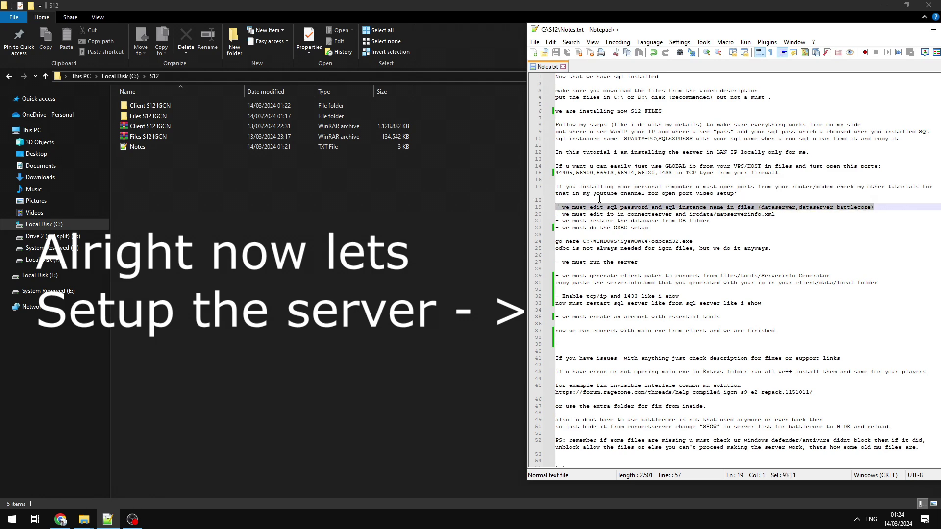
pyautogui.click(133, 117)
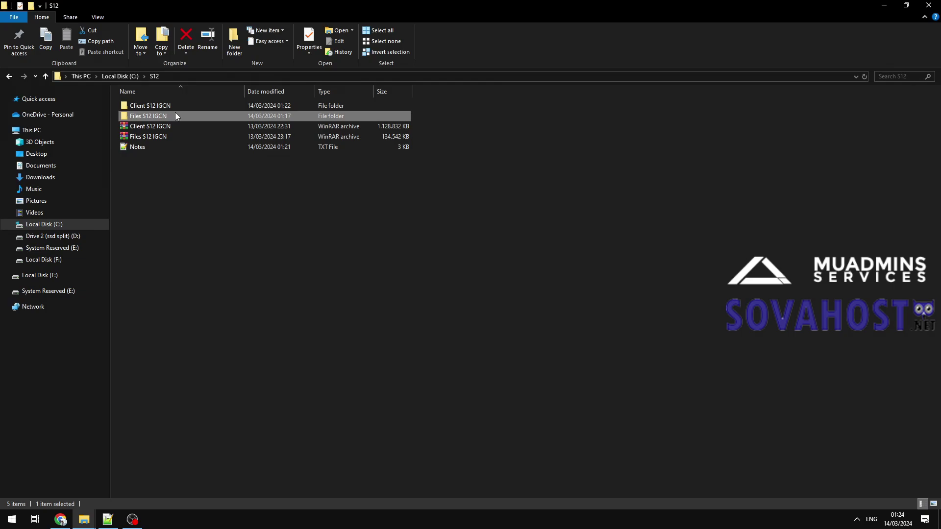
# Open DataServer.ini from Files S12 IGCN > 1. DataServer in Notepad.
pyautogui.doubleClick(164, 117)
pyautogui.doubleClick(156, 109)
pyautogui.doubleClick(184, 113)
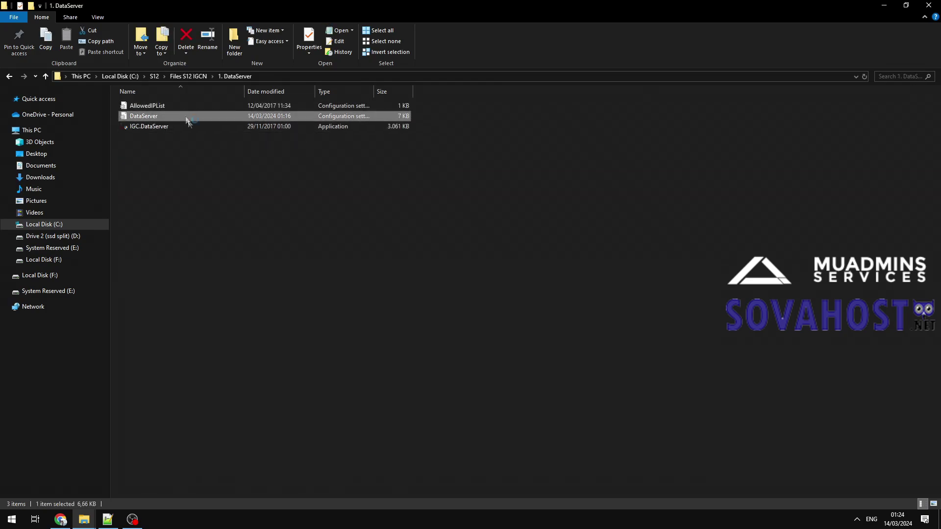
pyautogui.scroll(-20, 370, 276)
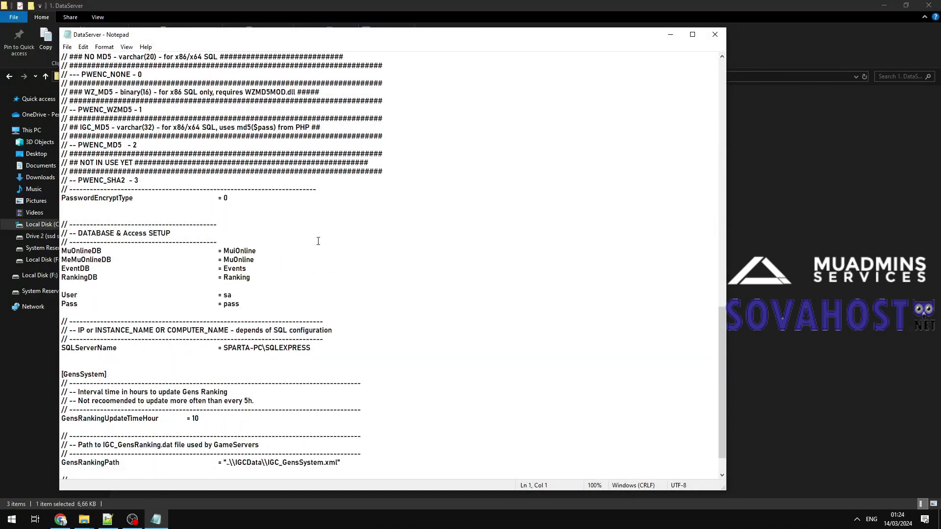
# Replace the placeholder Pass value with the SQL password and save the config.
pyautogui.doubleClick(226, 304)
pyautogui.write('1231233 ur sql pass u installed sql with')
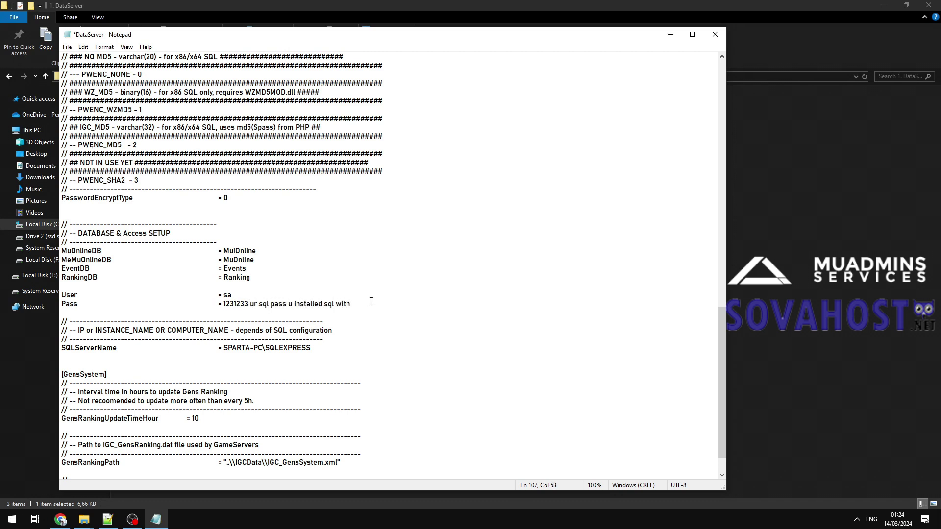
pyautogui.moveTo(371, 302); pyautogui.dragTo(245, 304)
pyautogui.press('BackSpace')
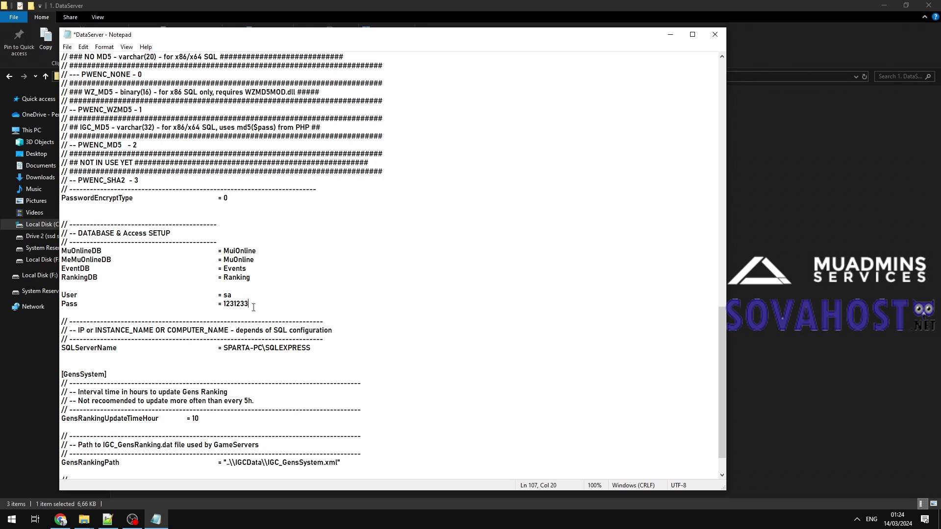
pyautogui.hotkey('ctrl', 's')
pyautogui.moveTo(315, 348); pyautogui.dragTo(229, 348)
pyautogui.press('super')
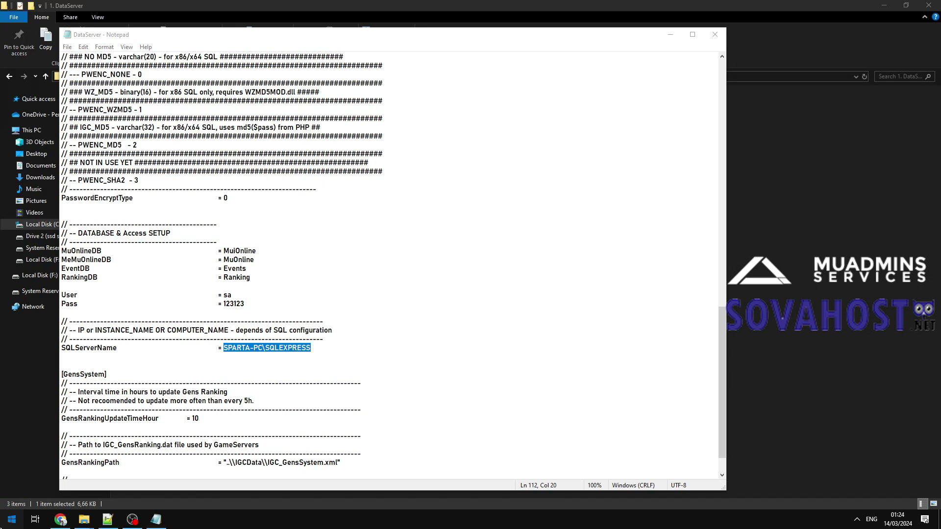
# Launch SQL Server Management Studio 2012 and connect to the local SQLEXPRESS server.
pyautogui.scroll(-10, 89, 377)
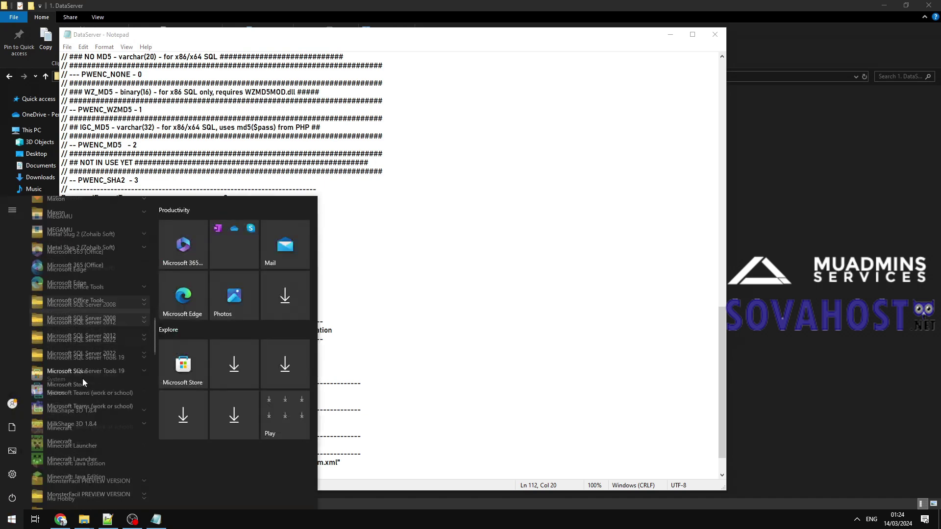
pyautogui.scroll(3, 83, 379)
pyautogui.click(82, 378)
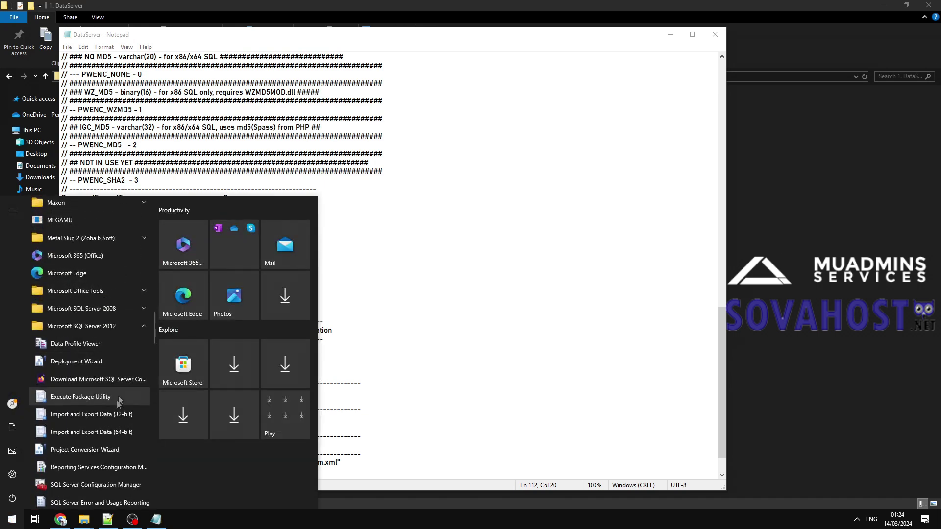
pyautogui.scroll(-1, 99, 470)
pyautogui.click(93, 441)
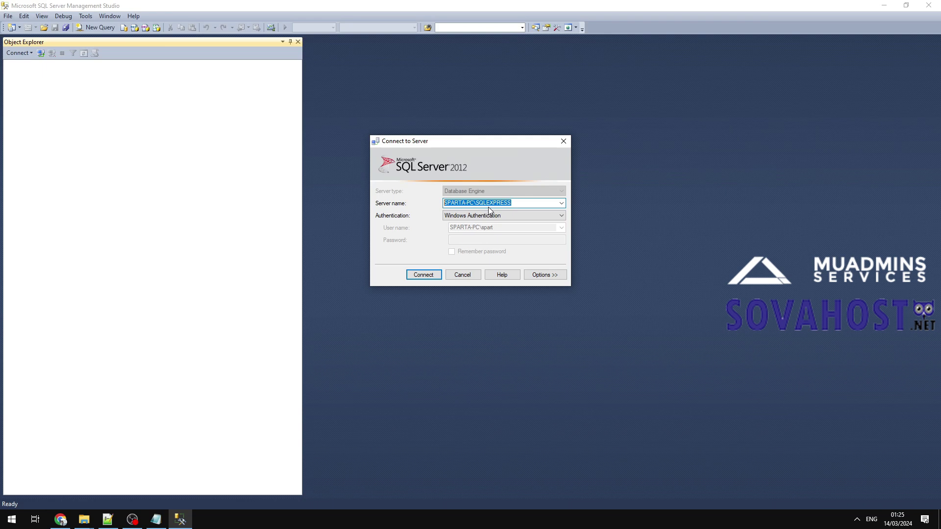
pyautogui.write('copy urs')
pyautogui.hotkey('ctrl', 'z')
pyautogui.click(436, 273)
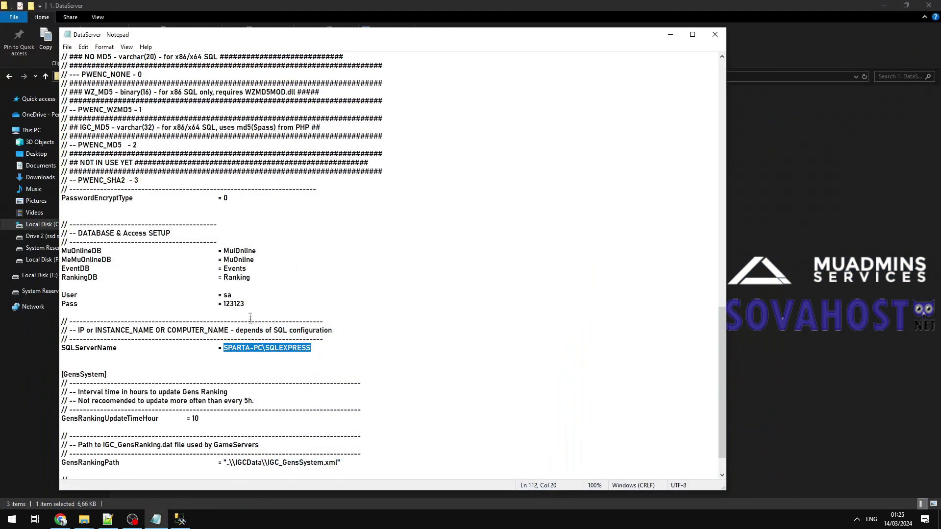
# Paste the SQL server name into the DataServer config, save it and close it.
pyautogui.rightClick(261, 348)
pyautogui.click(276, 393)
pyautogui.click(231, 295)
pyautogui.hotkey('ctrl', 's')
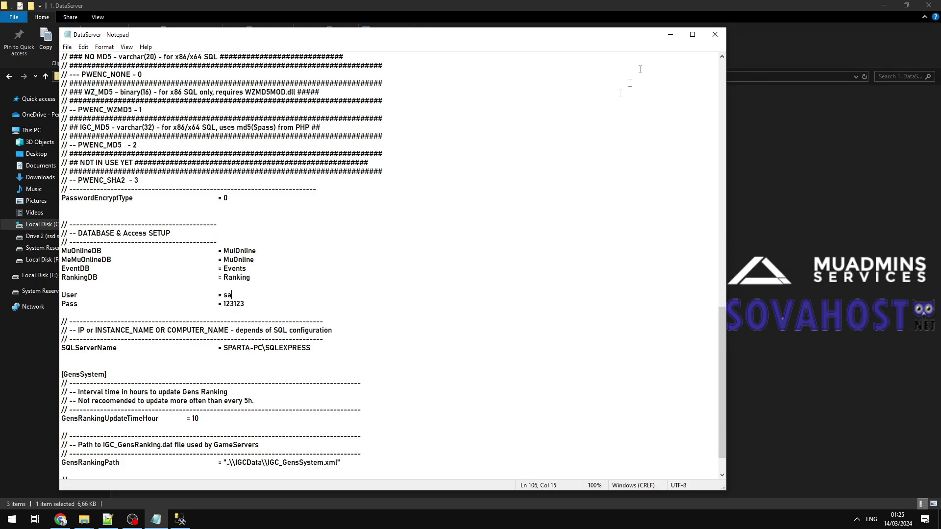
pyautogui.click(719, 39)
# Open DataServer.ini from the 2. DataServer_BattleCore folder.
pyautogui.press('BackSpace')
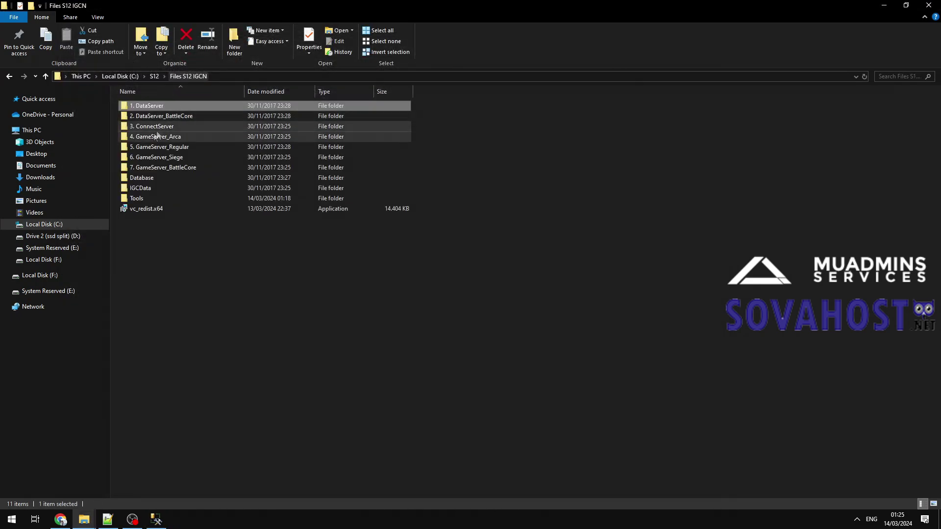
pyautogui.doubleClick(160, 118)
pyautogui.doubleClick(171, 116)
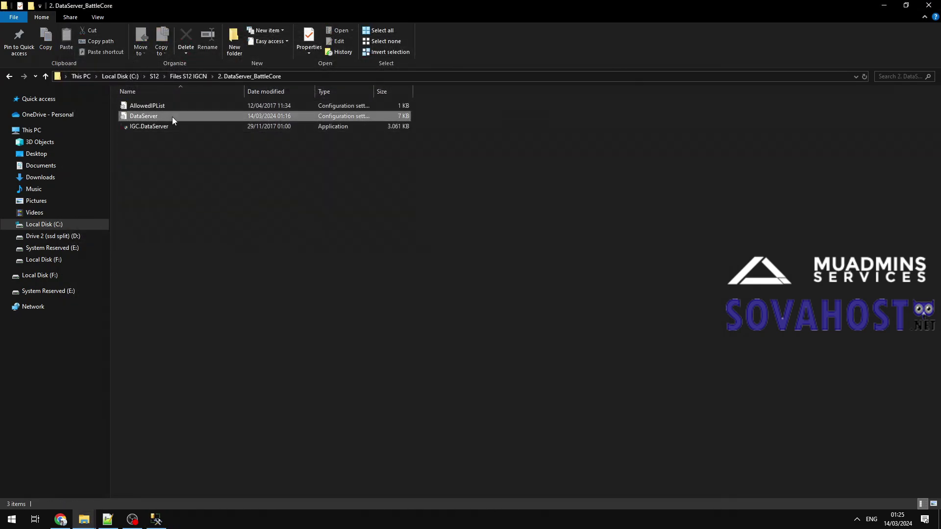
pyautogui.scroll(-20, 307, 264)
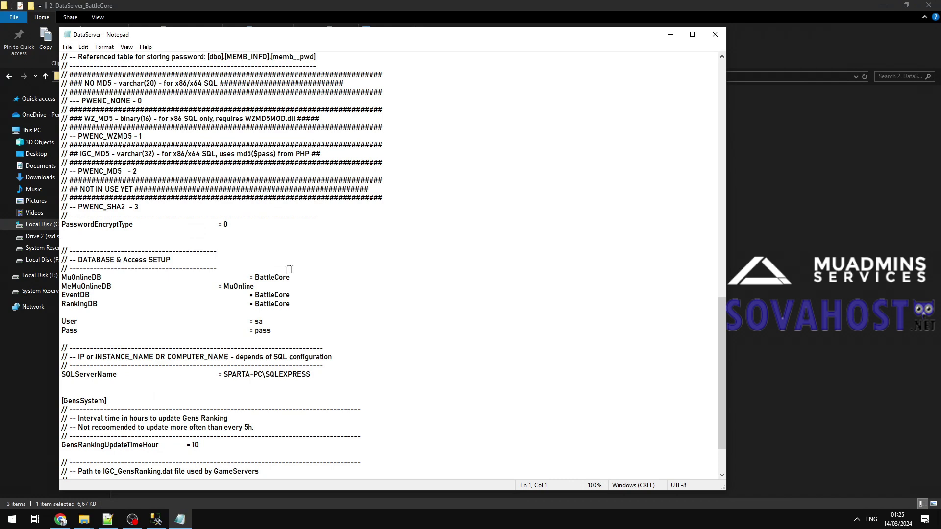
# Set the BattleCore config's Pass to the SQL password and its server name, then save and close.
pyautogui.moveTo(257, 322); pyautogui.dragTo(262, 324)
pyautogui.doubleClick(255, 330)
pyautogui.write('123123')
pyautogui.moveTo(315, 375); pyautogui.dragTo(228, 378)
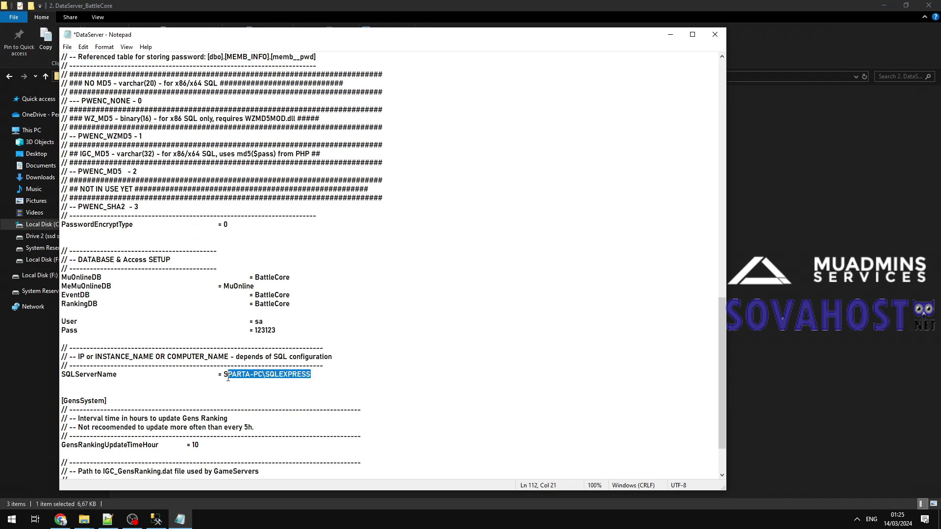
pyautogui.press('Delete')
pyautogui.write('SPARTA-PC\\SQLEXPRESS')
pyautogui.hotkey('ctrl', 's')
pyautogui.click(715, 34)
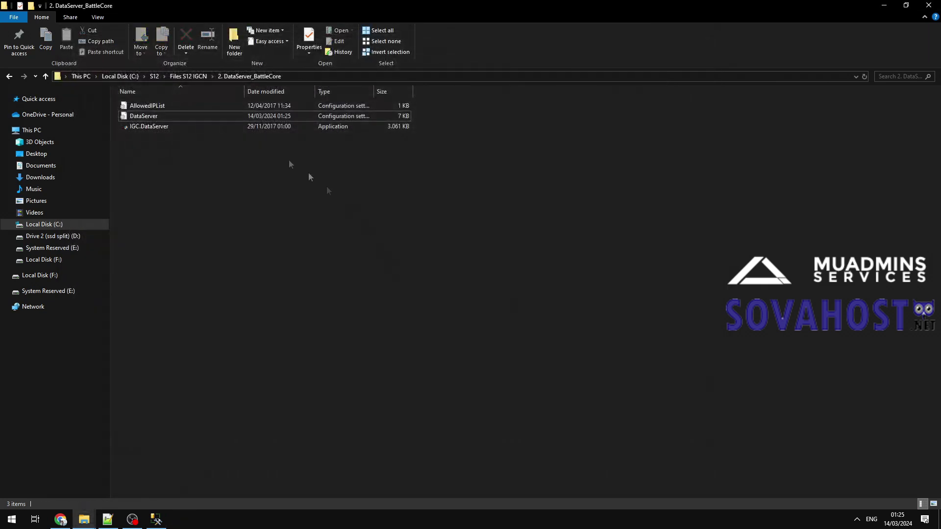
# Open the ServerList file from the 3. ConnectServer folder.
pyautogui.click(187, 76)
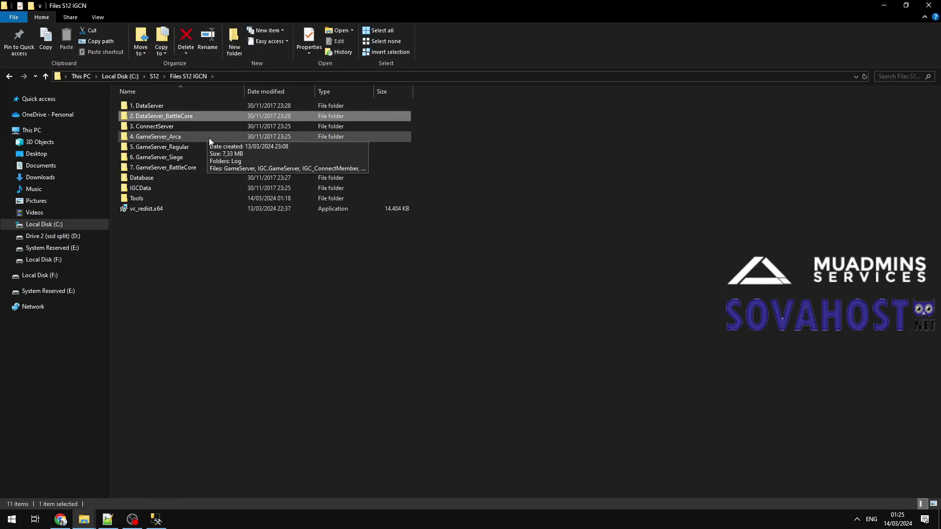
pyautogui.click(167, 128)
pyautogui.doubleClick(174, 126)
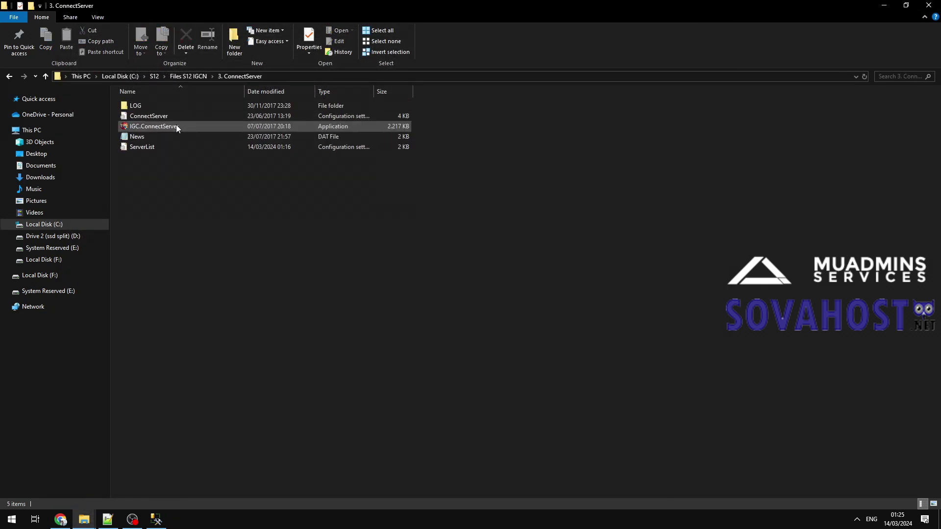
pyautogui.click(152, 147)
pyautogui.doubleClick(153, 147)
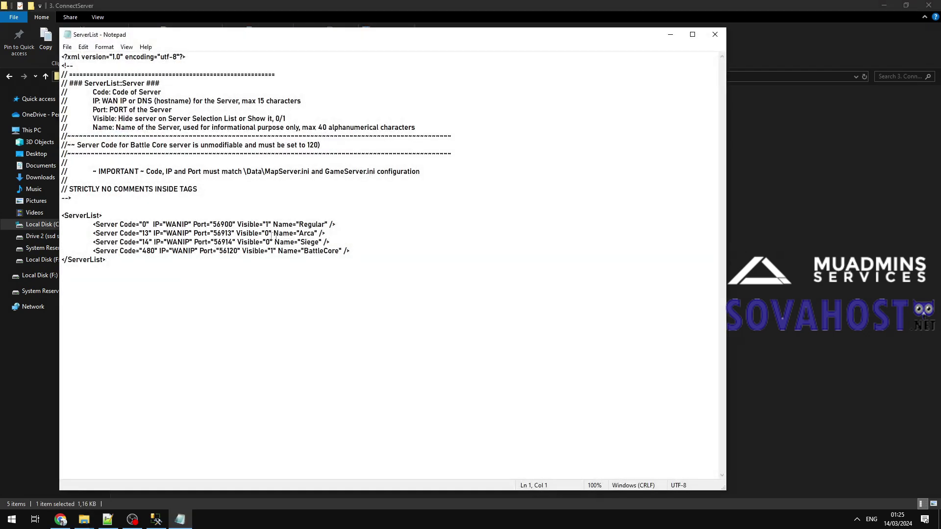
# Run ipconfig in Command Prompt and copy the IPv4 address 192.168.0.189.
pyautogui.moveTo(165, 226); pyautogui.dragTo(189, 226)
pyautogui.press('super')
pyautogui.write('cmd')
pyautogui.press('Return')
pyautogui.write('ipconfig')
pyautogui.press('Return')
pyautogui.moveTo(301, 306); pyautogui.dragTo(251, 306)
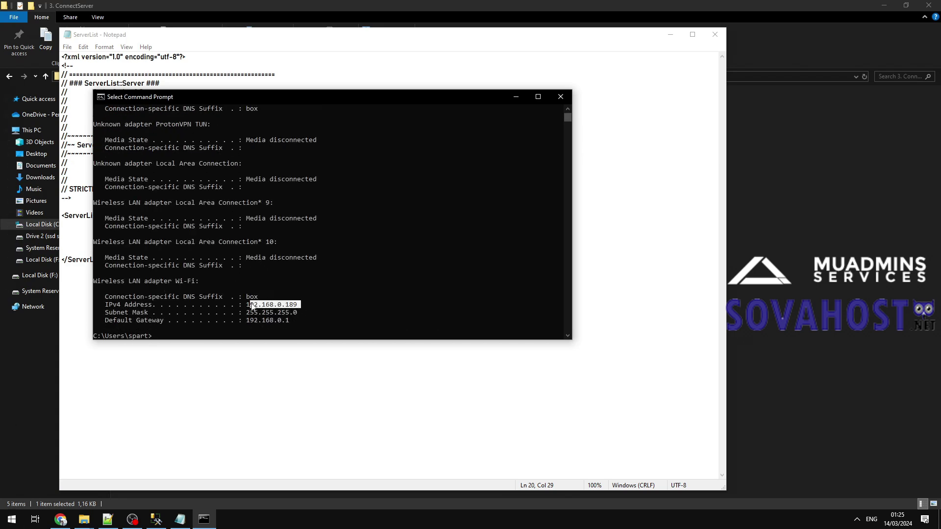
pyautogui.rightClick(297, 309)
pyautogui.click(560, 96)
# Replace the WANIP placeholders with 192.168.0.189, then save and close ServerList.
pyautogui.write('192.168.0.189')
pyautogui.moveTo(167, 233); pyautogui.dragTo(197, 251)
pyautogui.write('192.168.0.189')
pyautogui.write('192.168.0.189')
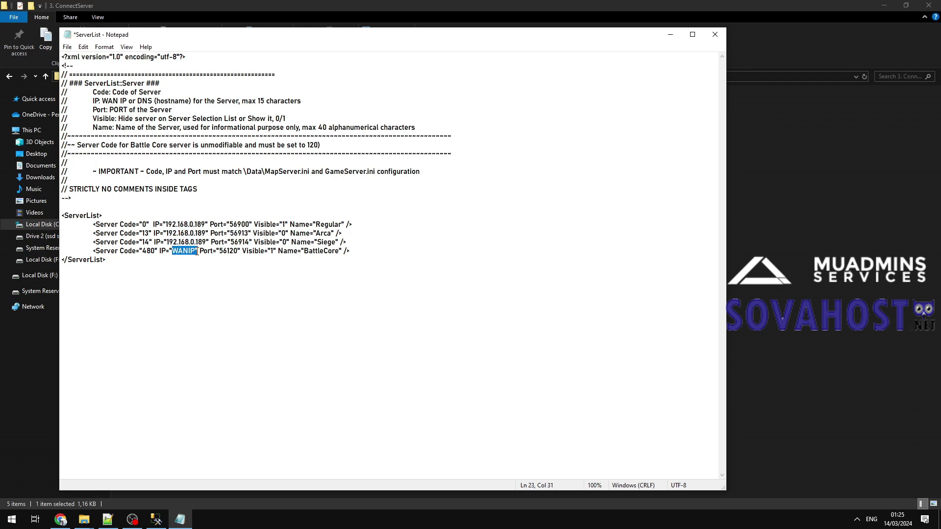
pyautogui.write('192.168.0.189')
pyautogui.write('"')
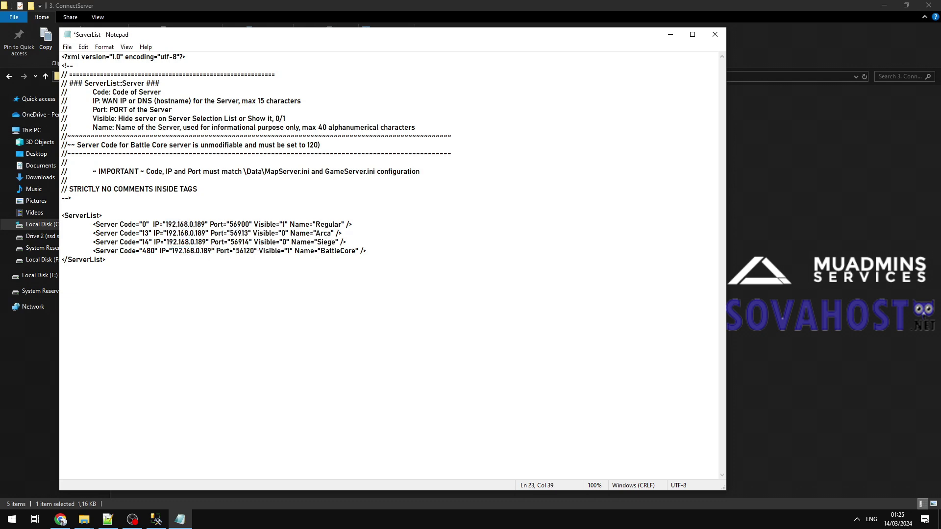
pyautogui.moveTo(423, 264); pyautogui.dragTo(421, 184)
pyautogui.click(422, 184)
pyautogui.hotkey('ctrl', 's')
pyautogui.click(716, 32)
pyautogui.click(191, 76)
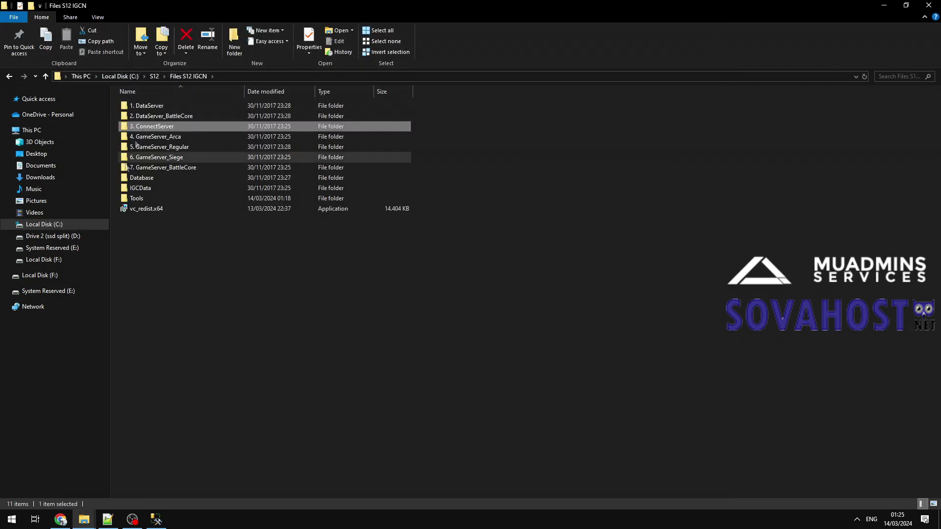
# Open IGC_MapServerInfo.xml from the IGCData folder in Notepad++.
pyautogui.click(164, 190)
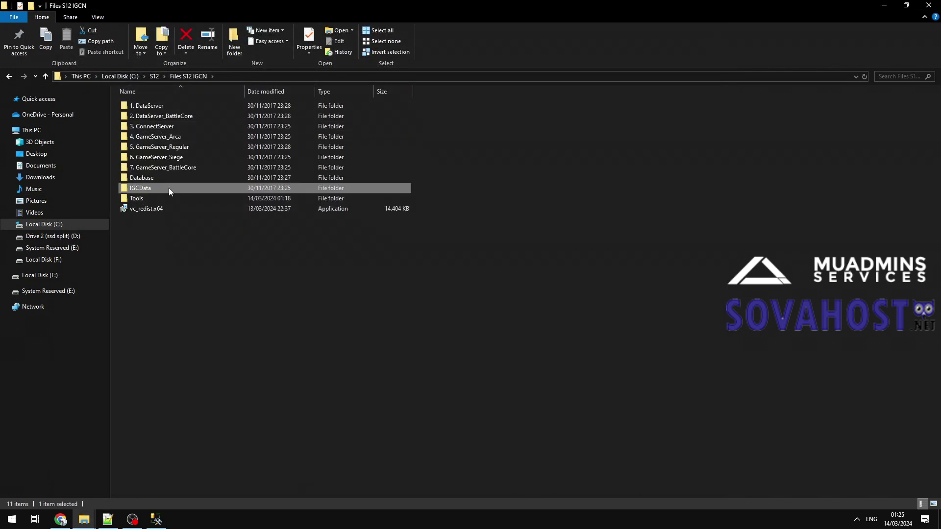
pyautogui.doubleClick(168, 188)
pyautogui.scroll(-7, 214, 309)
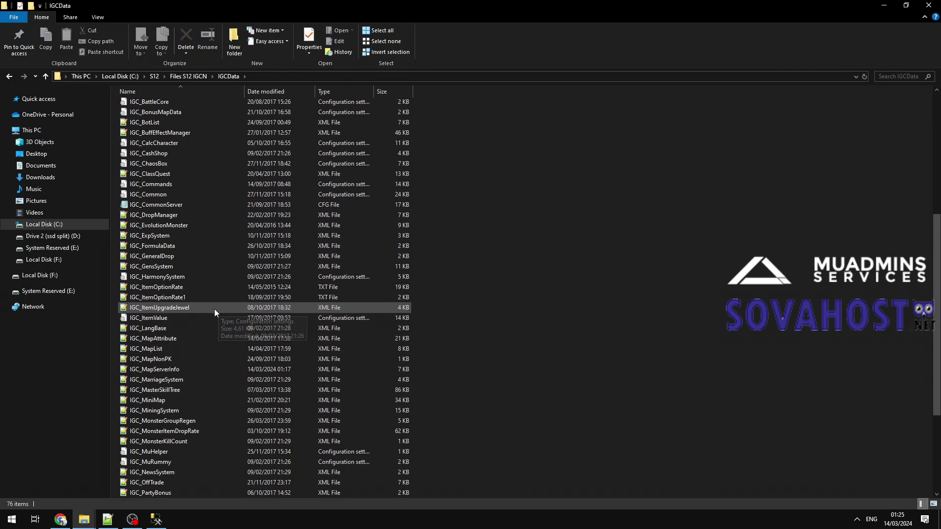
pyautogui.doubleClick(198, 369)
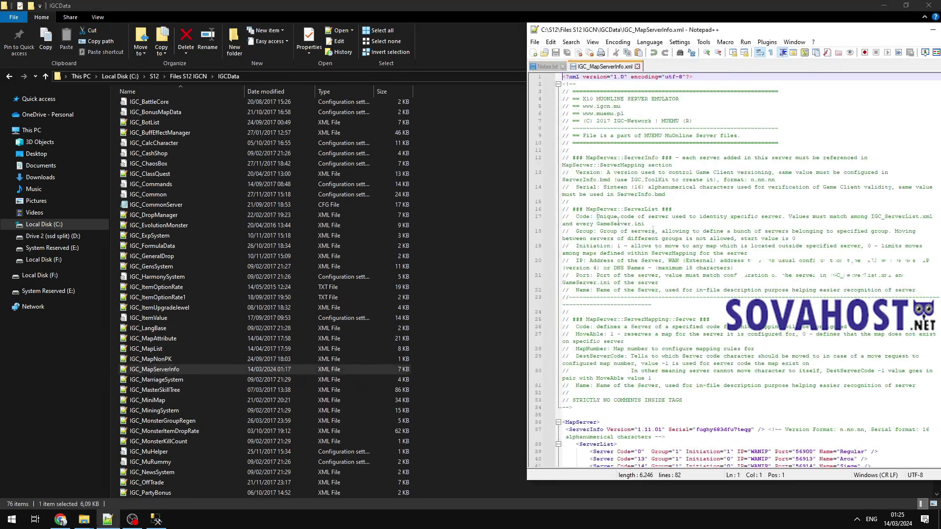
pyautogui.scroll(-13, 739, 234)
# Replace all WANIP entries with 192.168.0.189, then save and close the file.
pyautogui.doubleClick(759, 165)
pyautogui.hotkey('ctrl', 'f')
pyautogui.click(177, 203)
pyautogui.press('Tab')
pyautogui.click(516, 247)
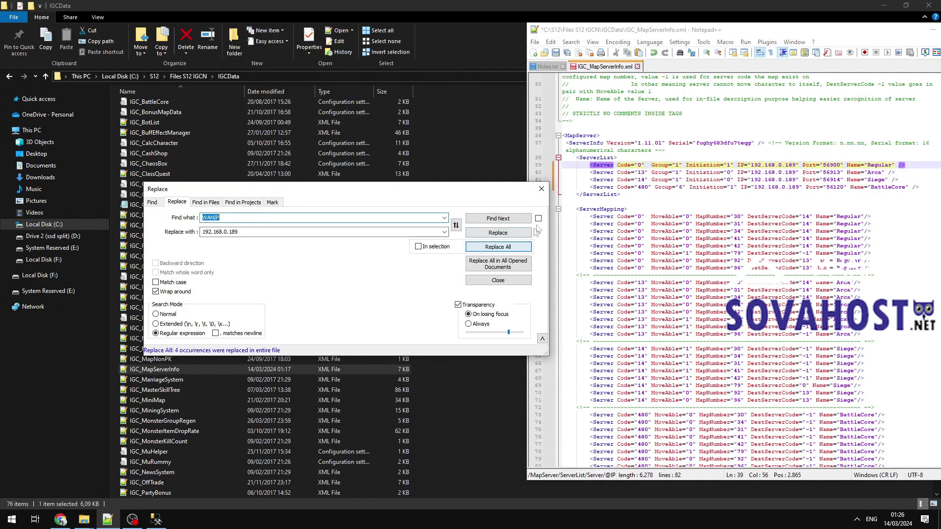
pyautogui.click(542, 189)
pyautogui.click(537, 43)
pyautogui.click(554, 118)
pyautogui.click(637, 66)
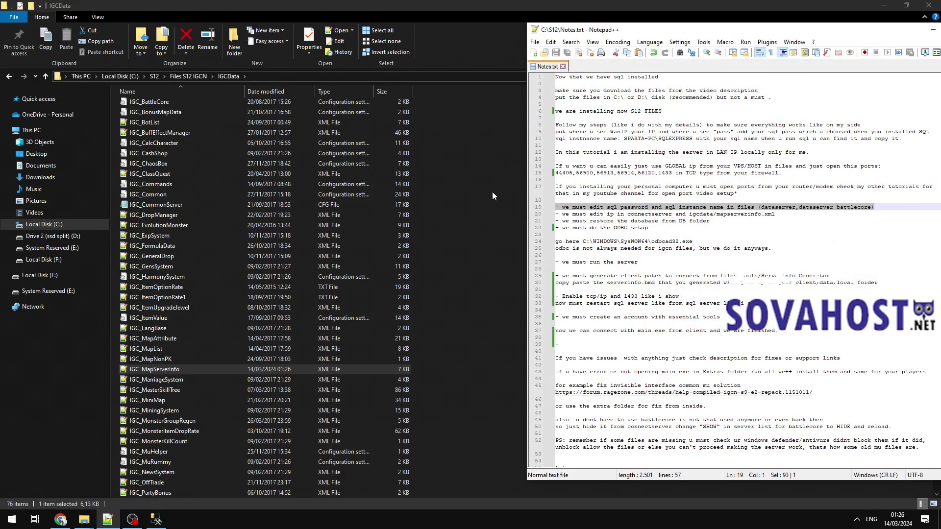
# Rename the Database folder in Files S12 IGCN to DB and open it.
pyautogui.scroll(-1, 614, 223)
pyautogui.moveTo(789, 202); pyautogui.dragTo(468, 197)
pyautogui.moveTo(710, 202); pyautogui.dragTo(548, 199)
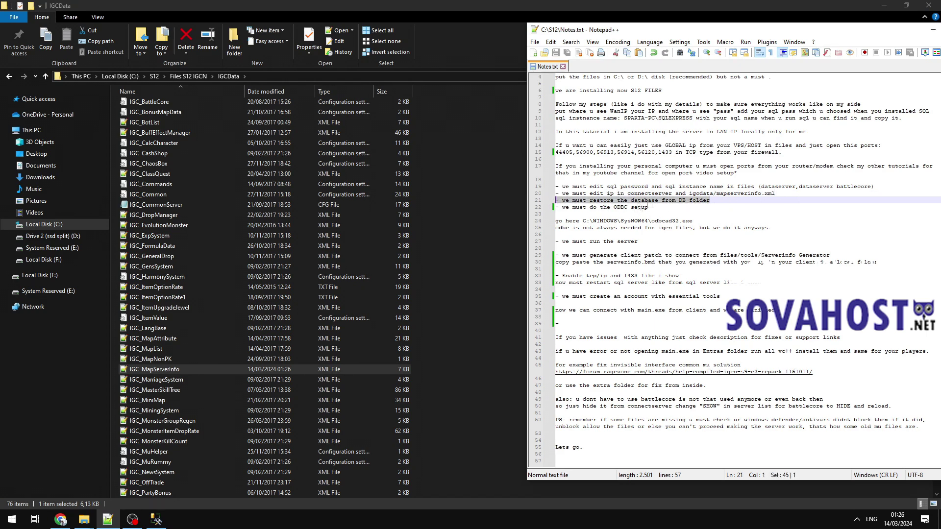
pyautogui.click(437, 159)
pyautogui.click(187, 77)
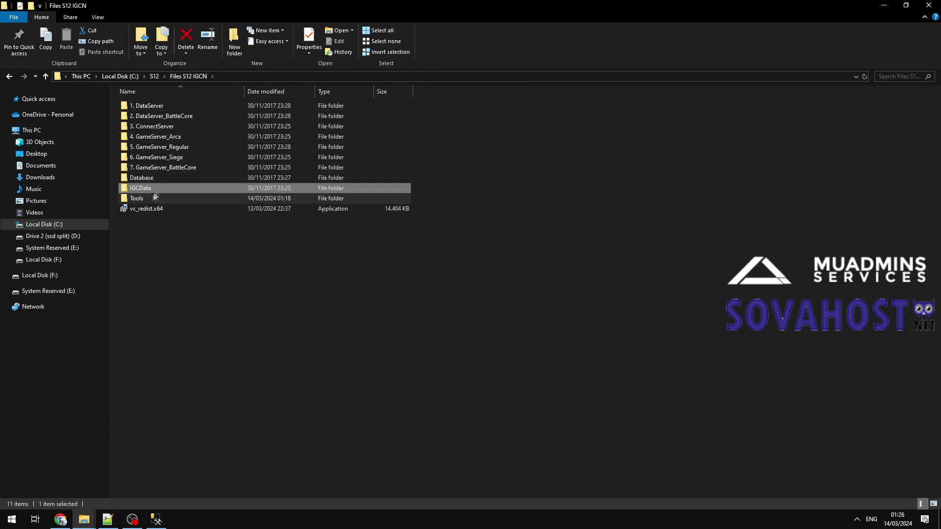
pyautogui.click(149, 178)
pyautogui.click(161, 180)
pyautogui.write('DB')
pyautogui.press('Return')
pyautogui.doubleClick(142, 179)
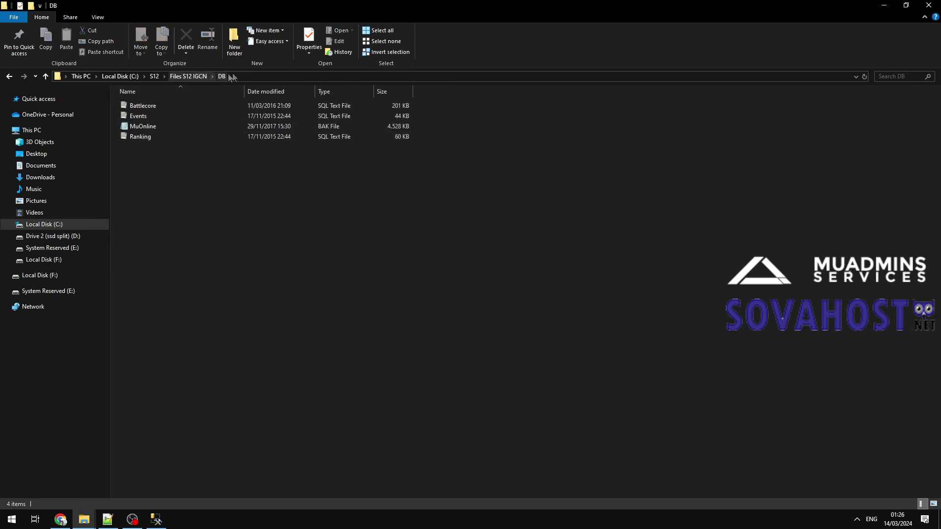
# Check the DB folder path, then select the Databases node in SQL Server Management Studio.
pyautogui.click(249, 77)
pyautogui.click(219, 260)
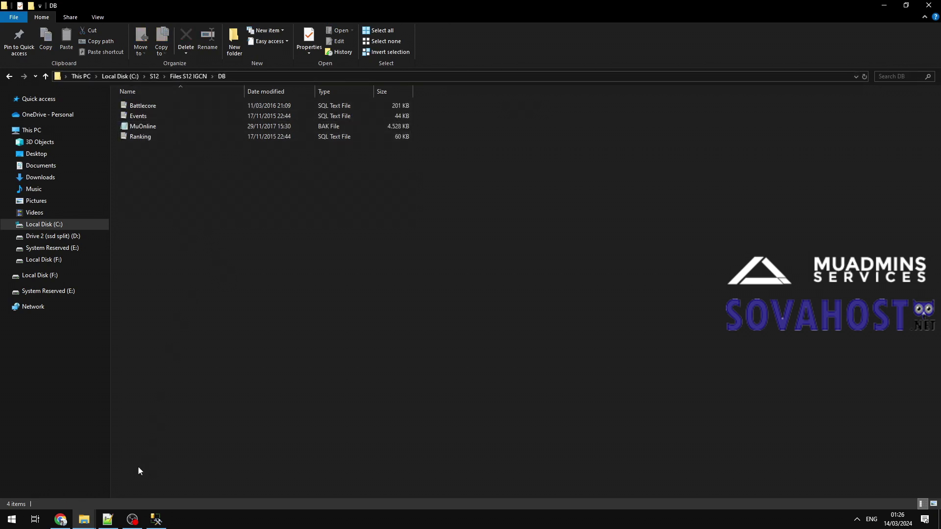
pyautogui.moveTo(156, 520); pyautogui.dragTo(109, 521)
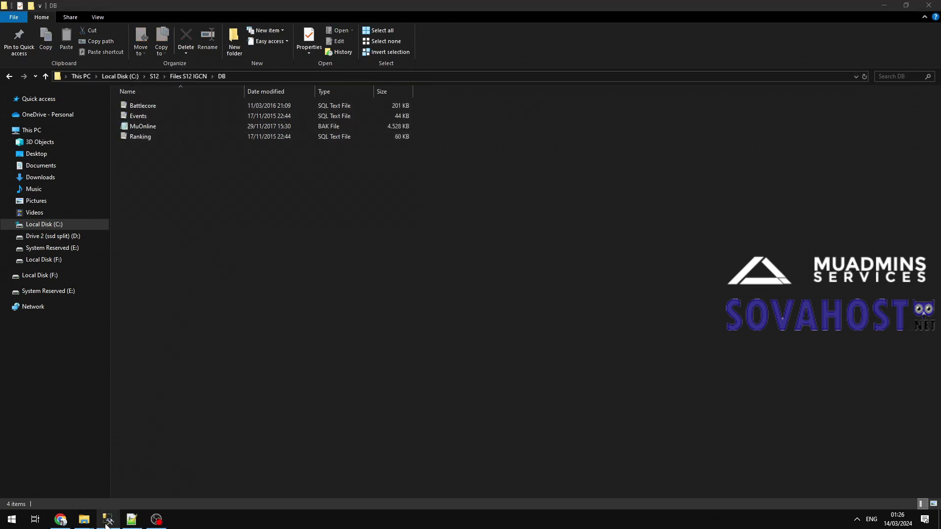
pyautogui.click(108, 522)
pyautogui.click(44, 76)
# Create new databases named MuOnline and Ranking.
pyautogui.doubleClick(44, 76)
pyautogui.rightClick(45, 74)
pyautogui.click(65, 81)
pyautogui.write('MuOnline')
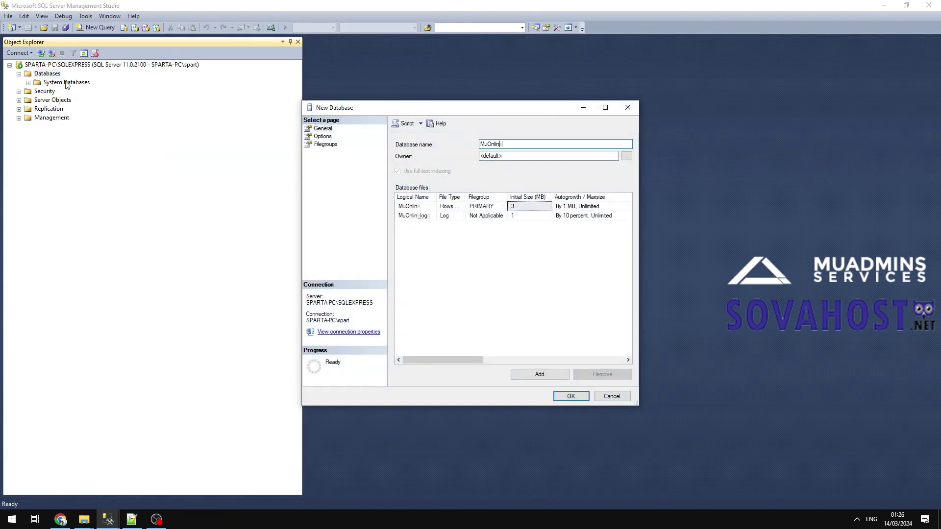
pyautogui.press('Return')
pyautogui.rightClick(51, 74)
pyautogui.click(65, 80)
pyautogui.write('Ranking')
pyautogui.press('Return')
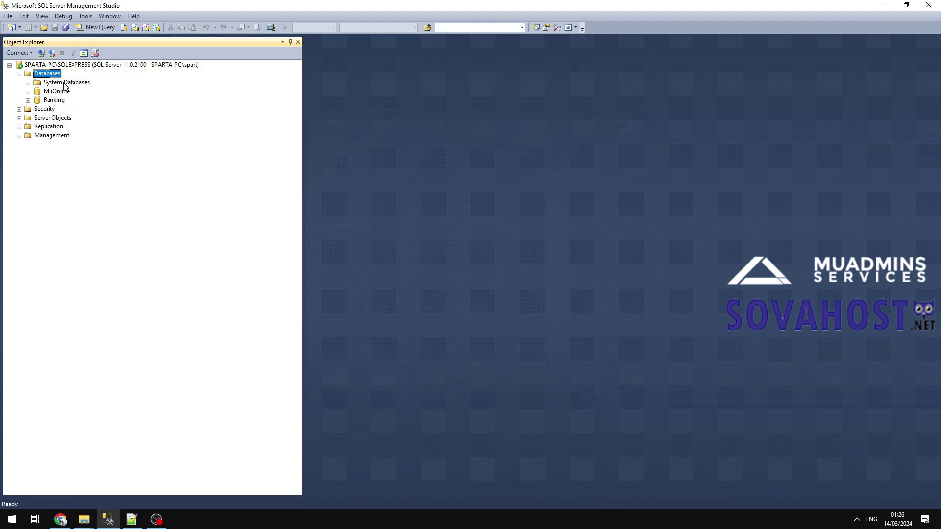
# Create the Events and BattleCore databases.
pyautogui.rightClick(59, 77)
pyautogui.click(72, 83)
pyautogui.write('Events')
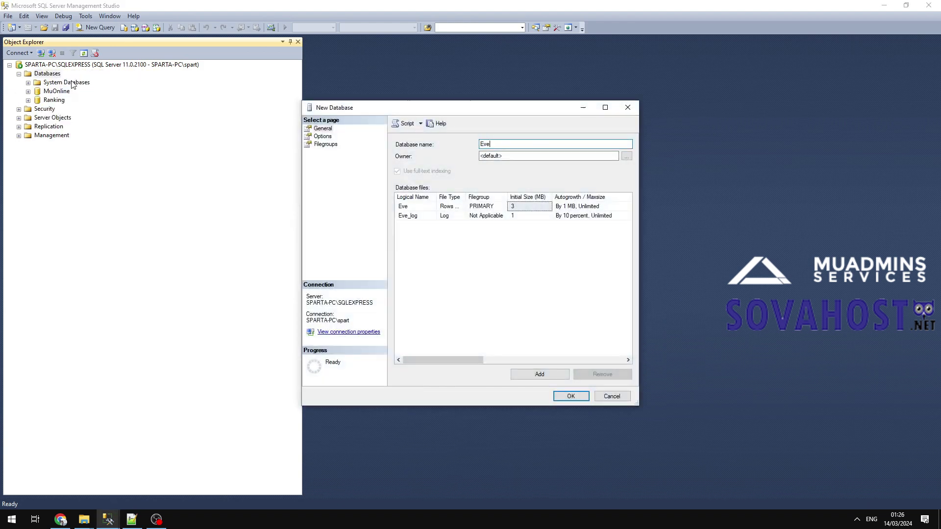
pyautogui.press('Return')
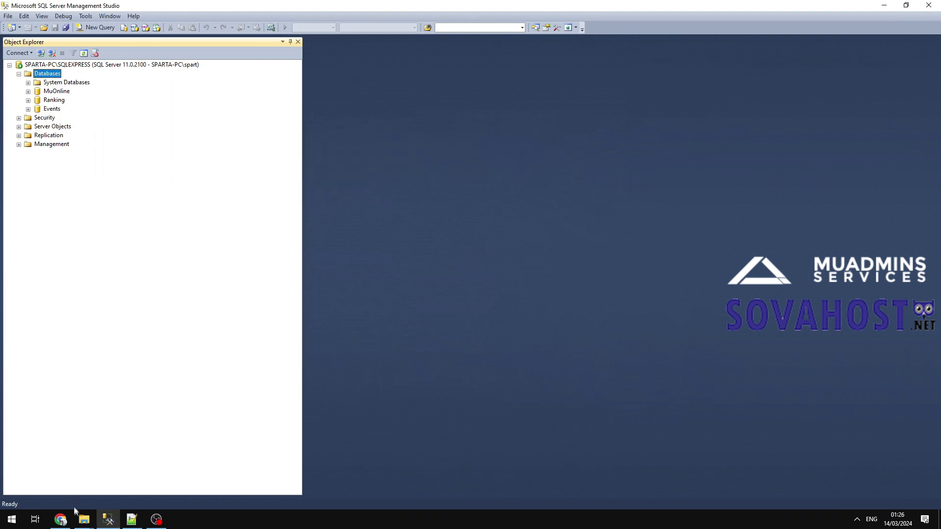
pyautogui.moveTo(83, 519)
pyautogui.click(83, 460)
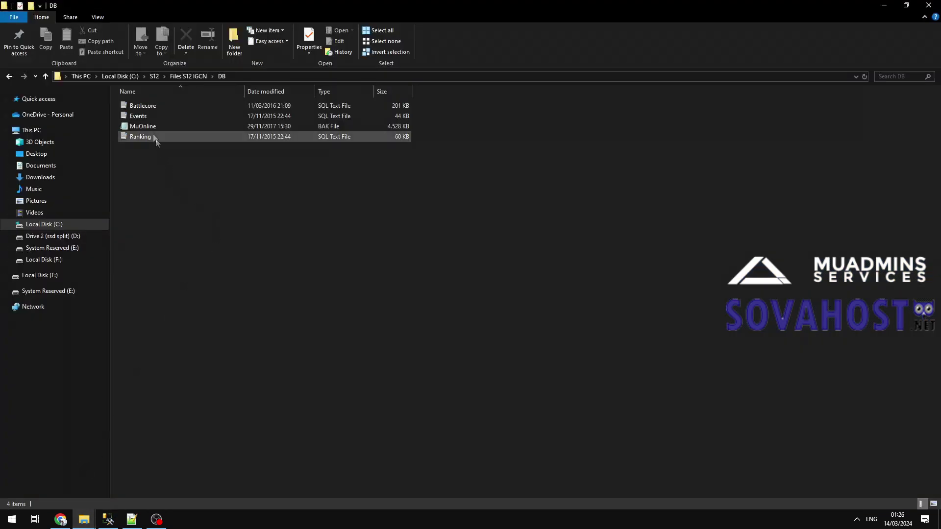
pyautogui.click(885, 4)
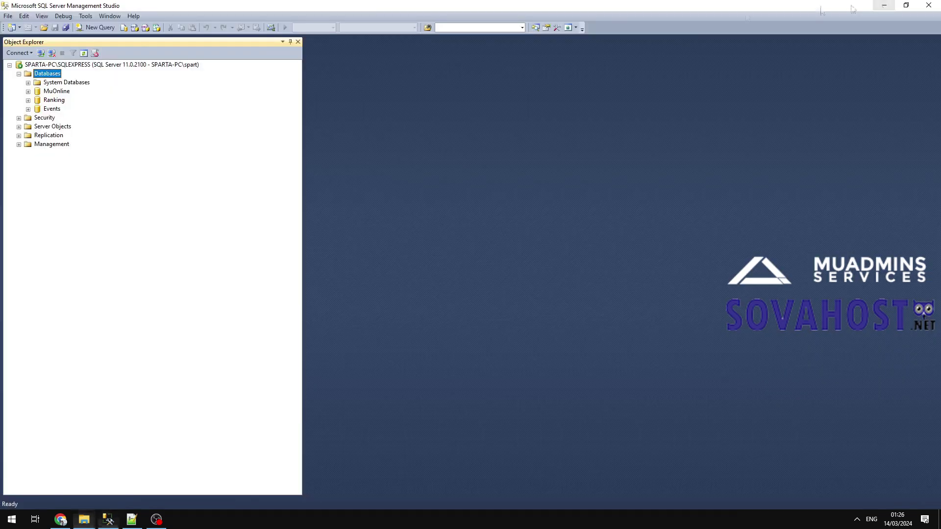
pyautogui.rightClick(48, 73)
pyautogui.click(57, 79)
pyautogui.write('BattleCore')
pyautogui.press('Return')
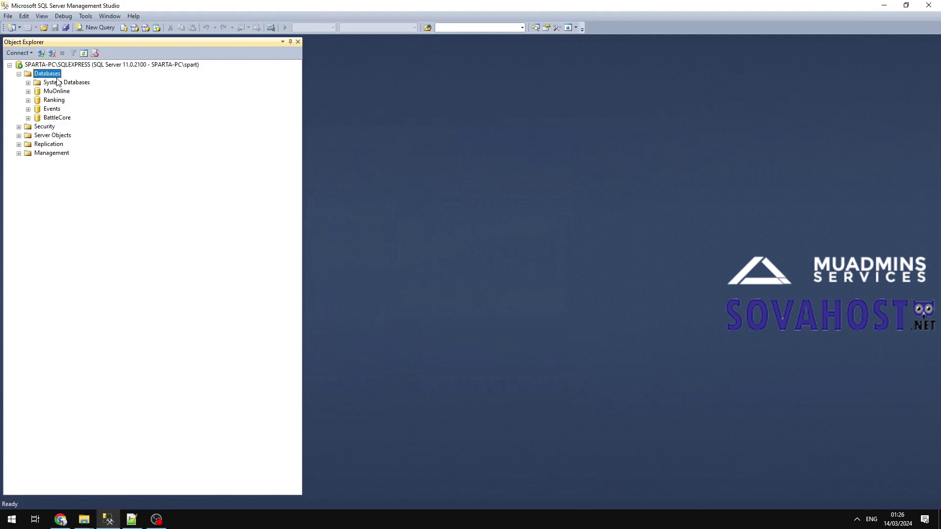
# Open the Restore Database dialog for MuOnline via Tasks > Restore.
pyautogui.rightClick(64, 91)
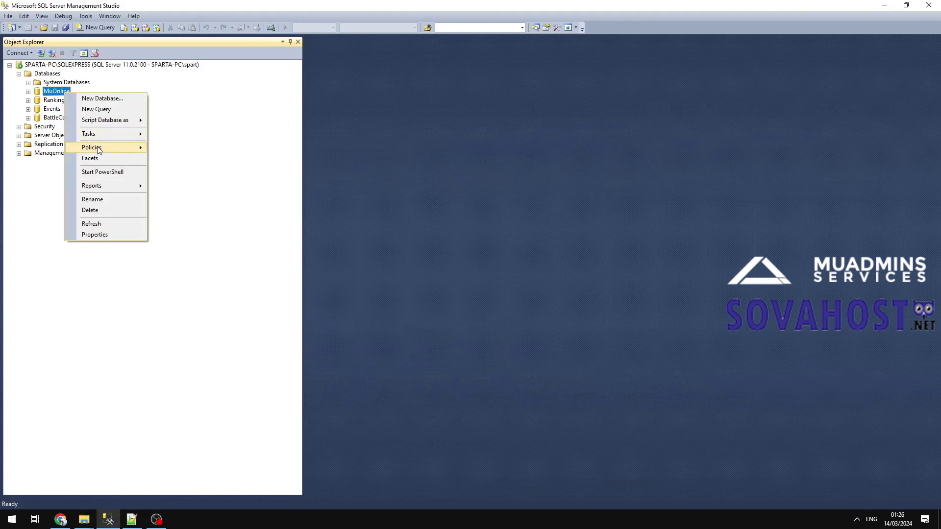
pyautogui.moveTo(112, 135)
pyautogui.moveTo(206, 204)
pyautogui.click(333, 197)
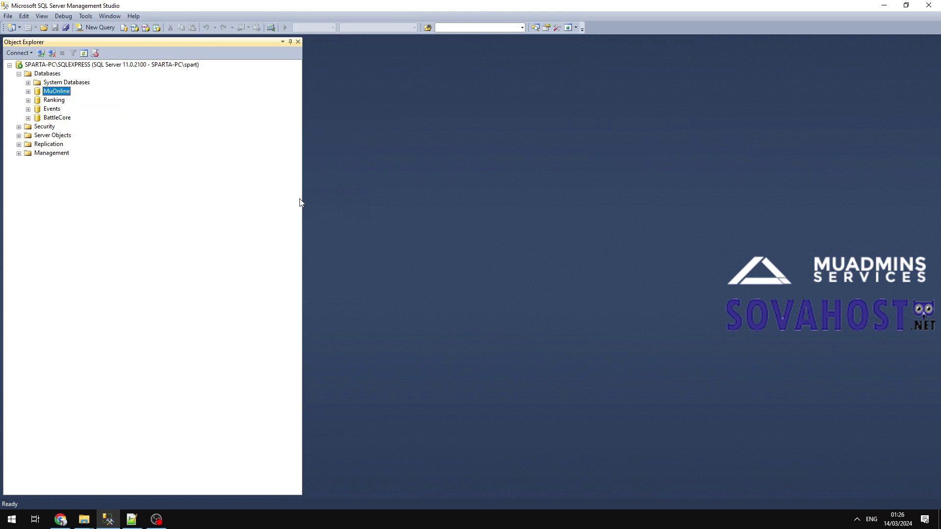
# Copy the C:\S12\Files S12 IGCN\DB folder path from File Explorer.
pyautogui.moveTo(93, 527)
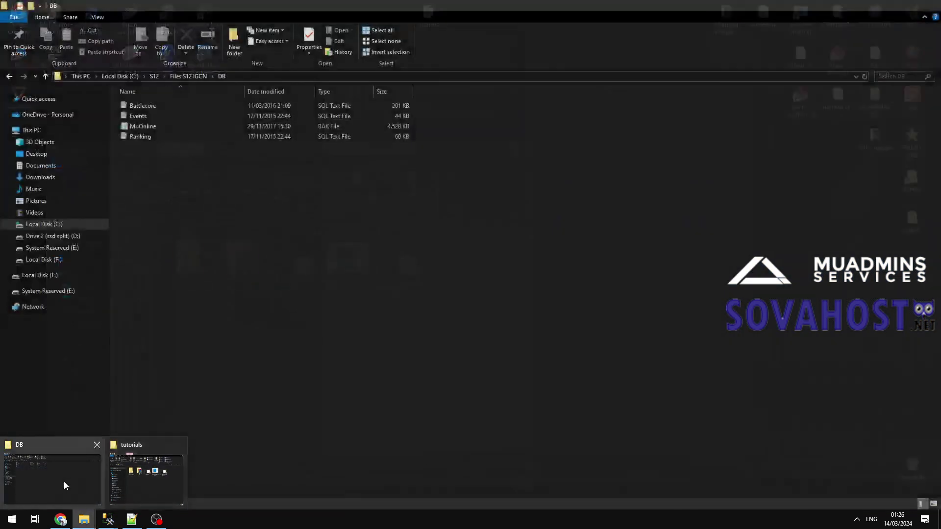
pyautogui.click(64, 481)
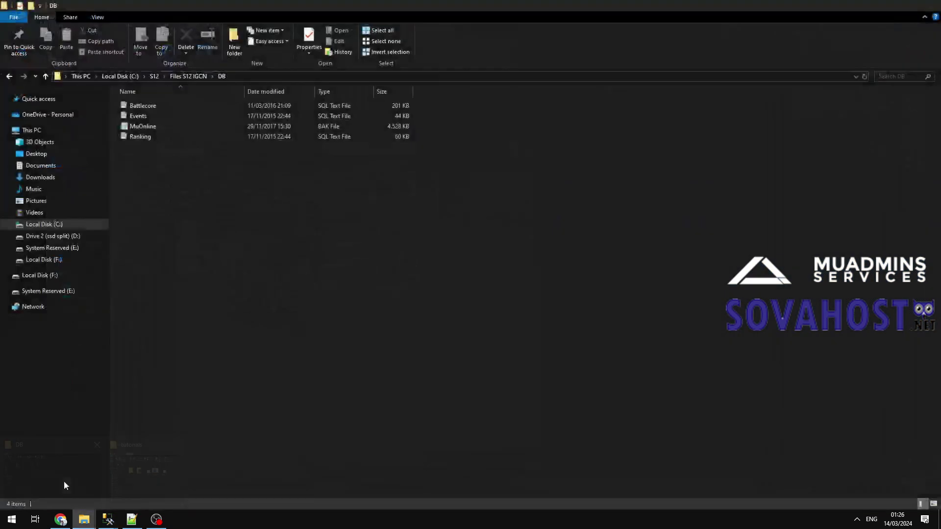
pyautogui.click(244, 77)
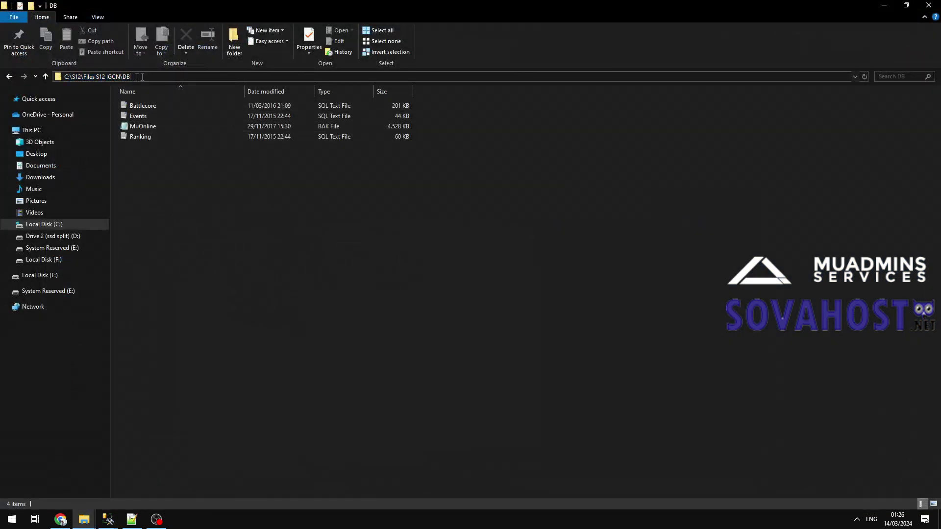
pyautogui.rightClick(99, 78)
pyautogui.click(122, 112)
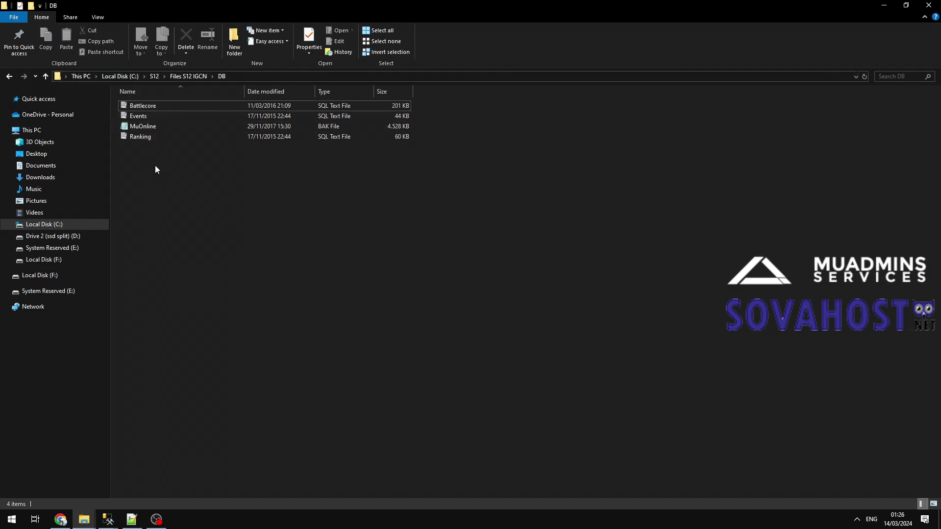
pyautogui.click(146, 128)
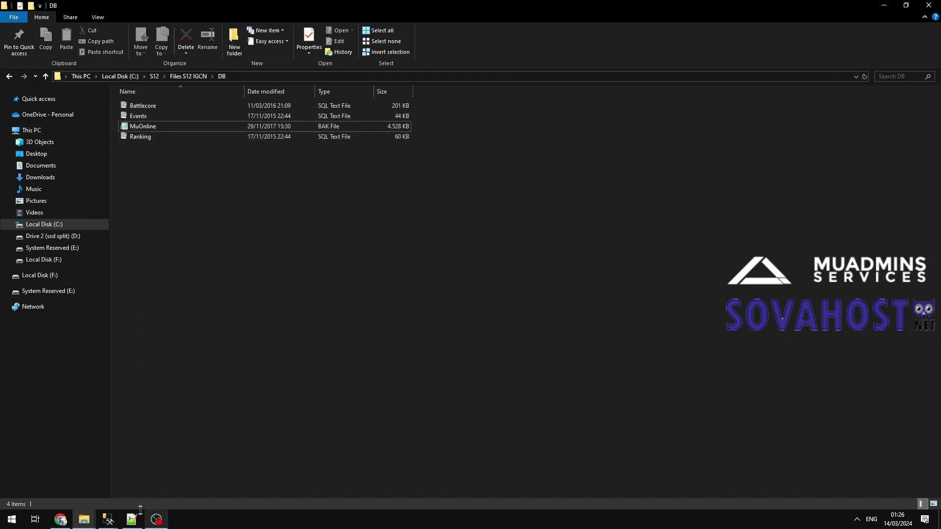
# Bring the existing MuOnline restore window forward and close it.
pyautogui.click(108, 520)
pyautogui.click(143, 487)
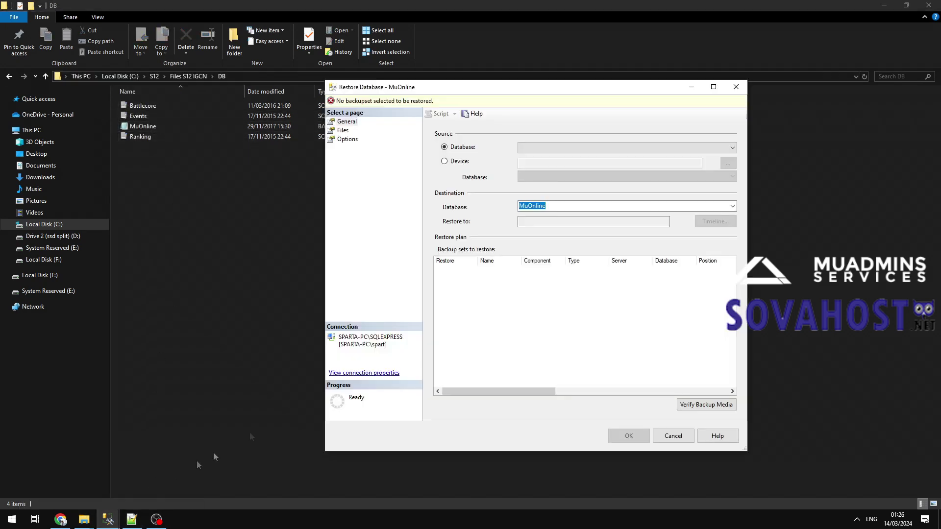
pyautogui.click(453, 163)
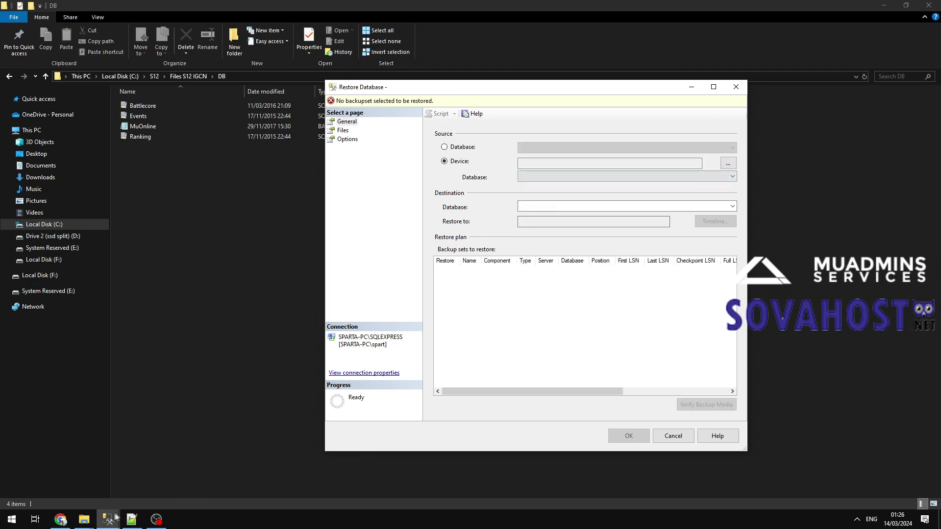
pyautogui.click(107, 520)
pyautogui.moveTo(108, 519)
pyautogui.click(152, 485)
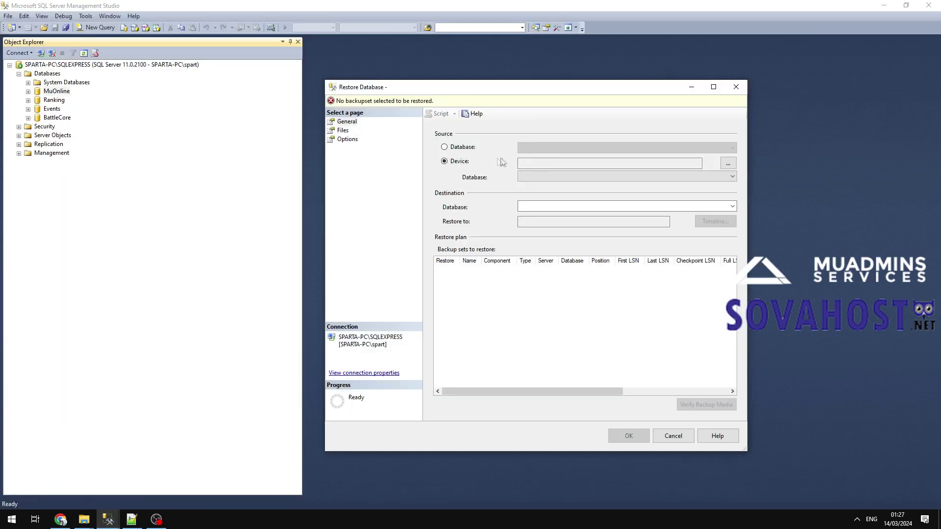
pyautogui.click(736, 86)
# Reopen Restore Database for MuOnline with Device as the source.
pyautogui.click(56, 91)
pyautogui.rightClick(56, 91)
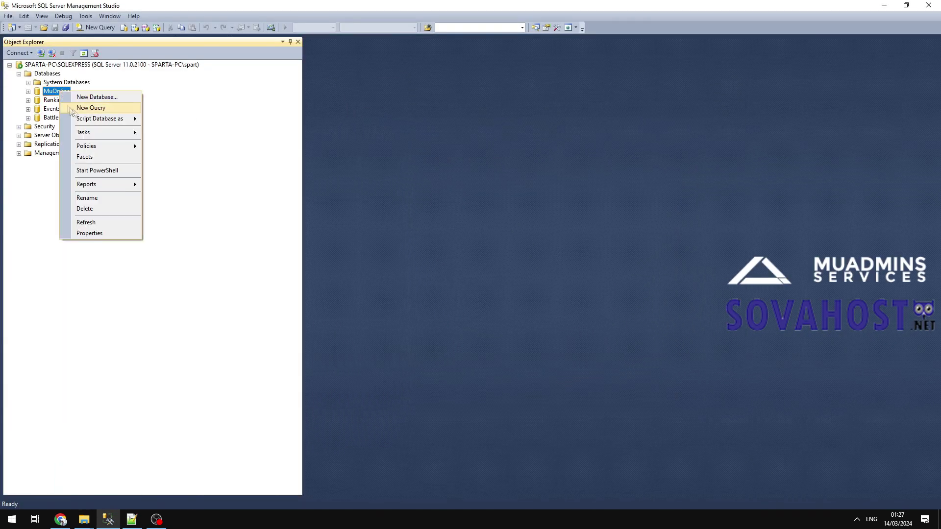
pyautogui.moveTo(101, 136)
pyautogui.moveTo(196, 196)
pyautogui.click(338, 197)
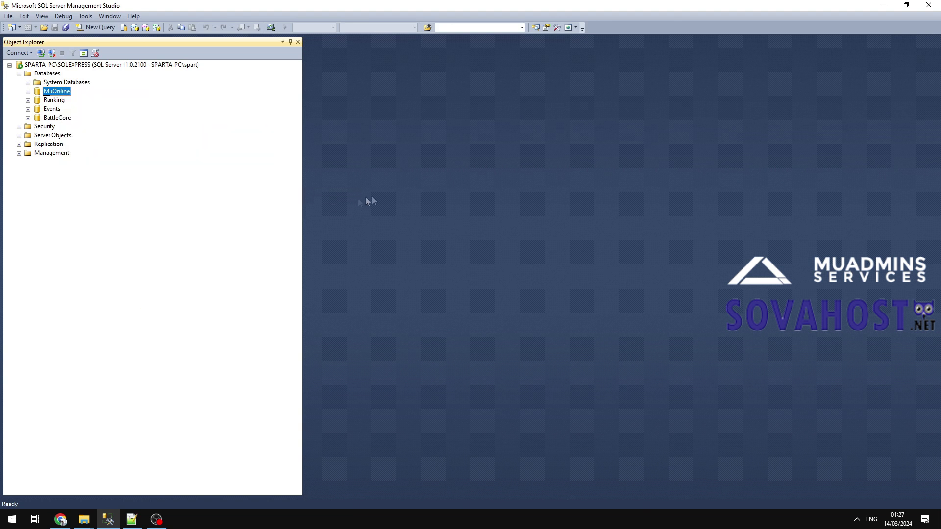
pyautogui.click(444, 161)
pyautogui.click(728, 163)
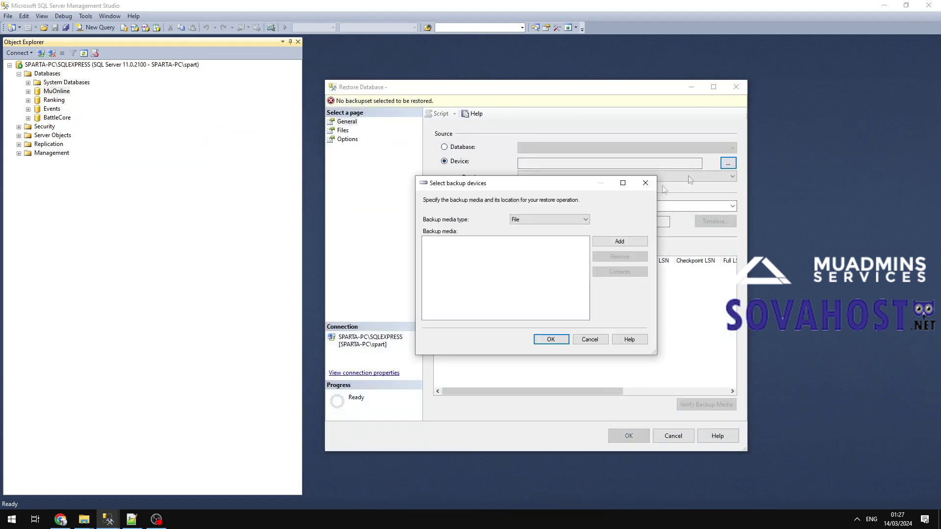
# Add MuOnline.bak from C:\S12\Files S12 IGCN\DB as the backup media and view the Files page.
pyautogui.click(607, 245)
pyautogui.scroll(12, 401, 229)
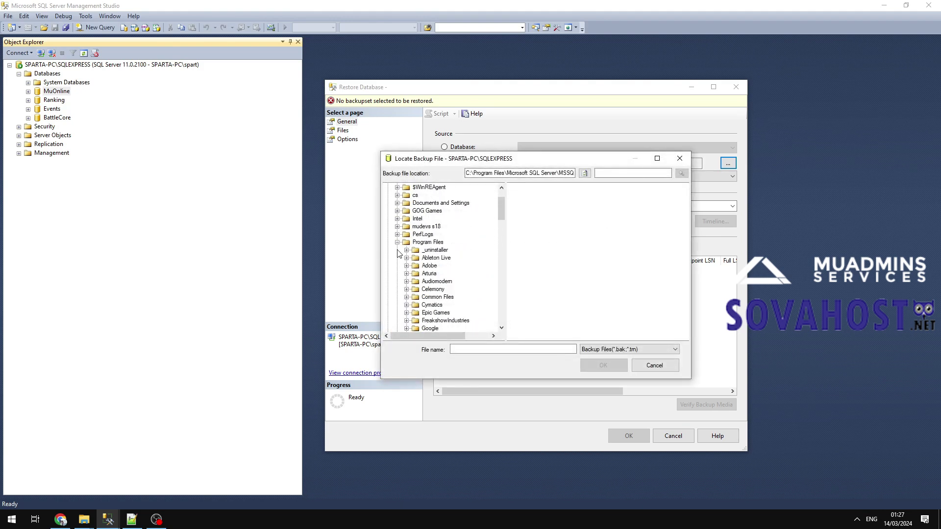
pyautogui.click(398, 274)
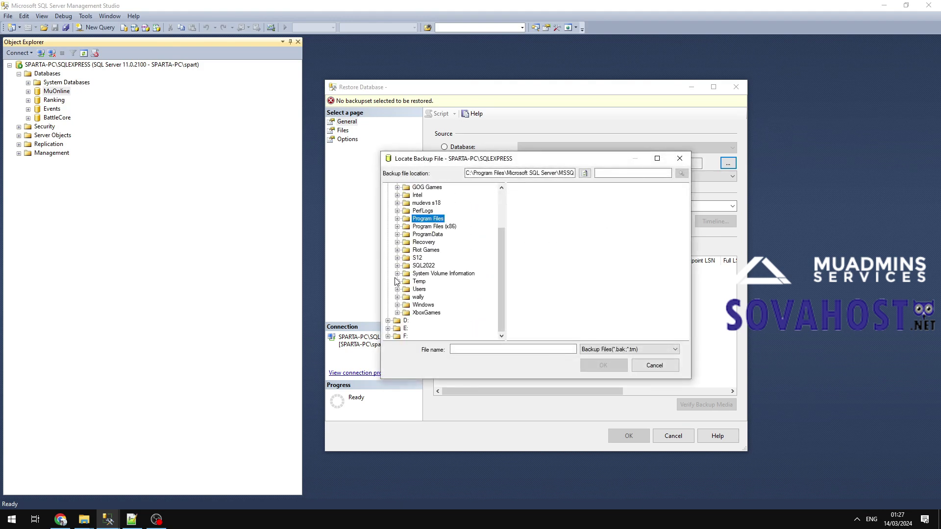
pyautogui.doubleClick(417, 313)
pyautogui.scroll(-3, 426, 284)
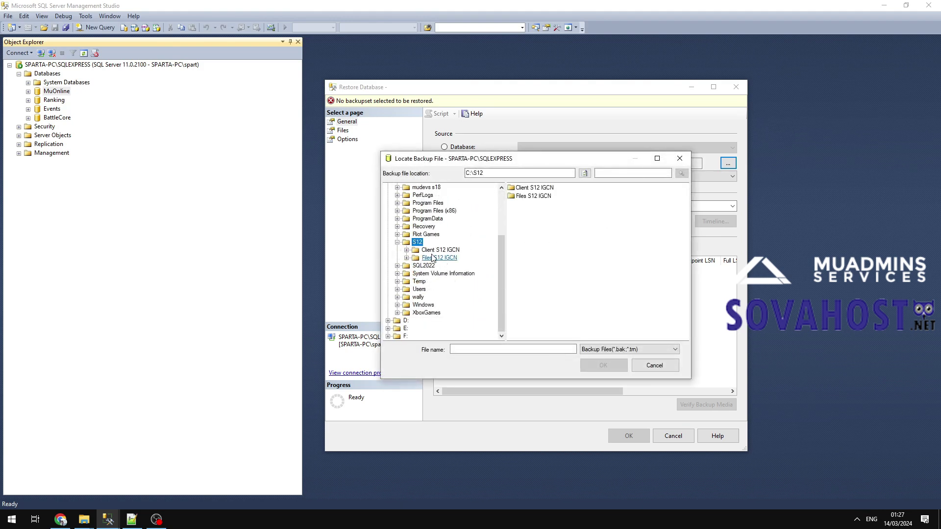
pyautogui.doubleClick(434, 257)
pyautogui.click(436, 258)
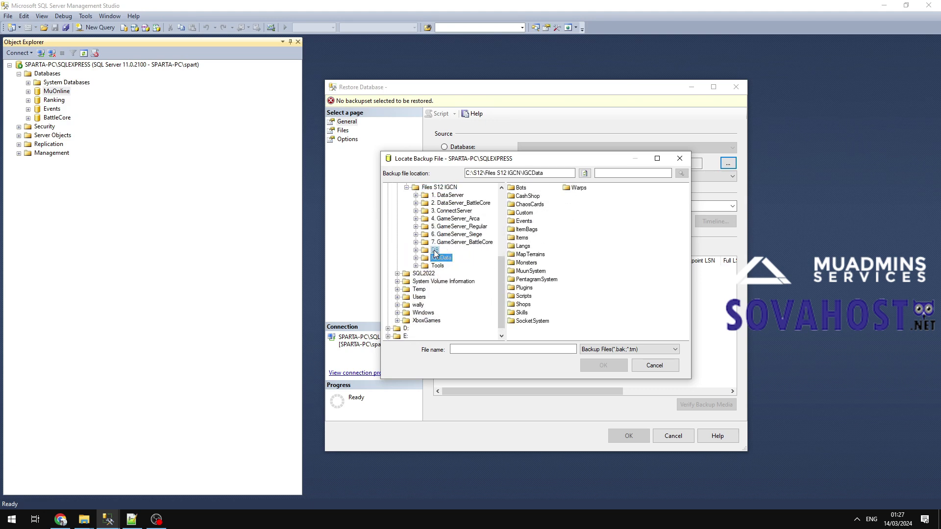
pyautogui.click(435, 250)
pyautogui.click(533, 188)
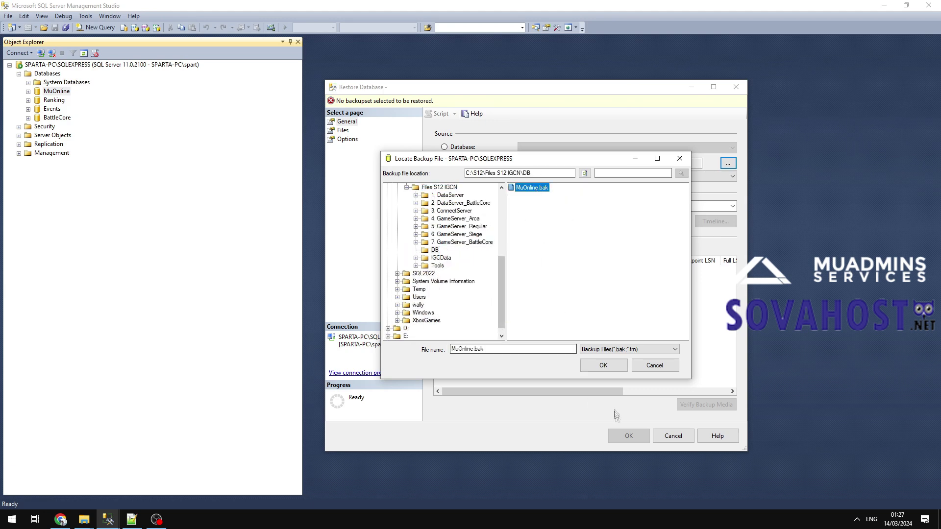
pyautogui.click(604, 366)
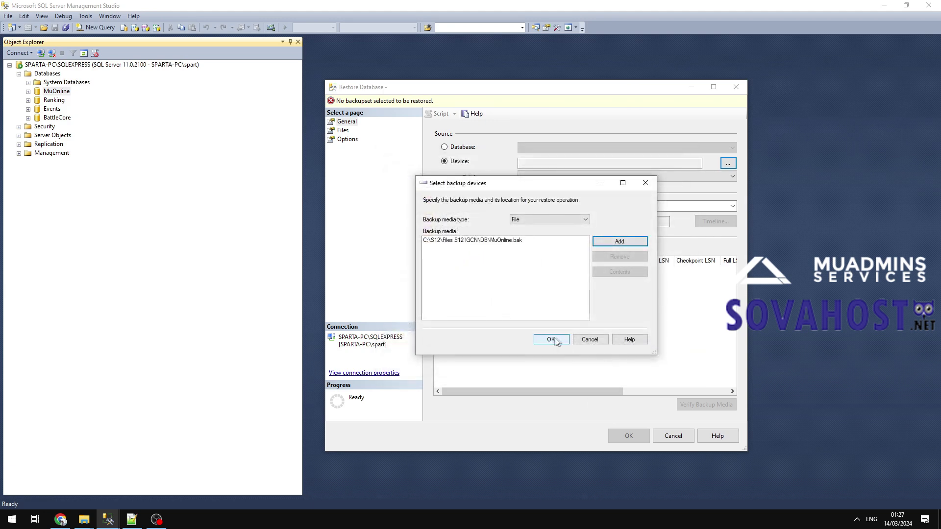
pyautogui.click(551, 339)
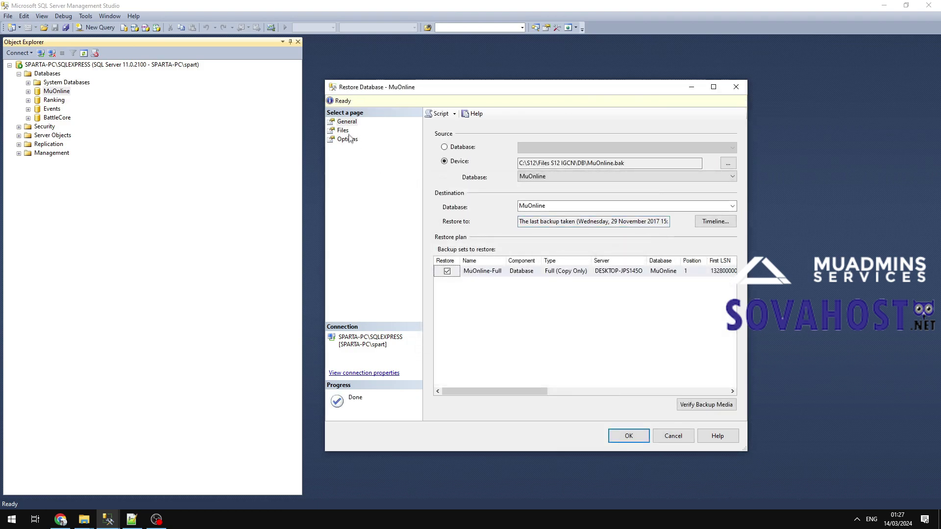
pyautogui.click(348, 140)
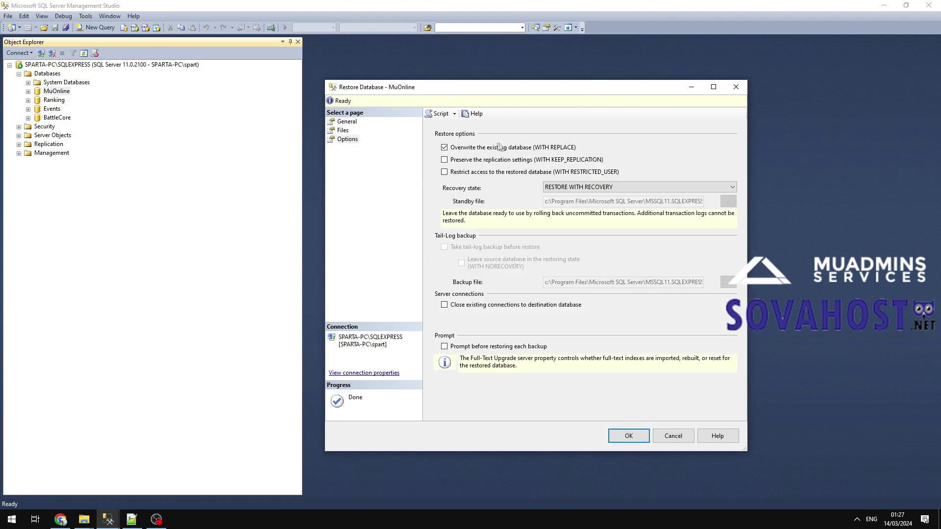
pyautogui.click(344, 131)
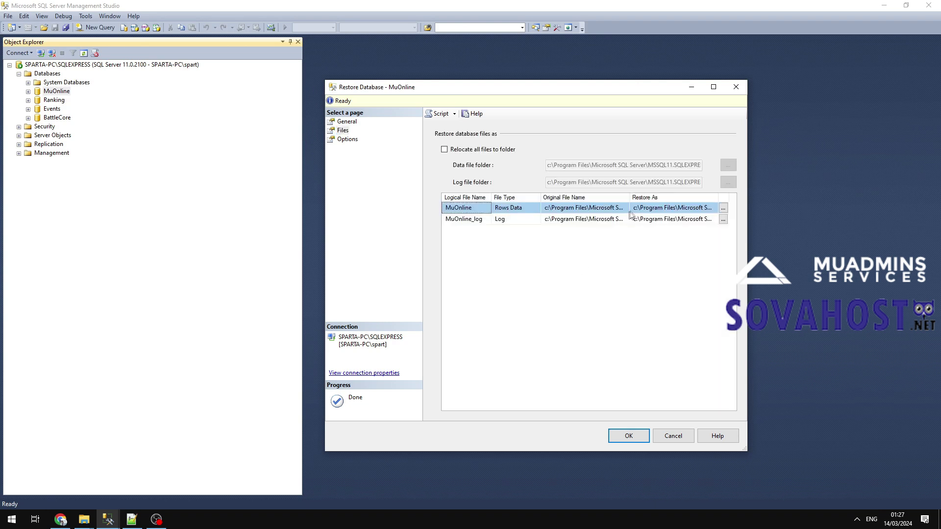
# Point the MuOnline data and MuOnline_log Restore As paths to the S12 DB folder.
pyautogui.click(634, 209)
pyautogui.moveTo(630, 209); pyautogui.dragTo(665, 207)
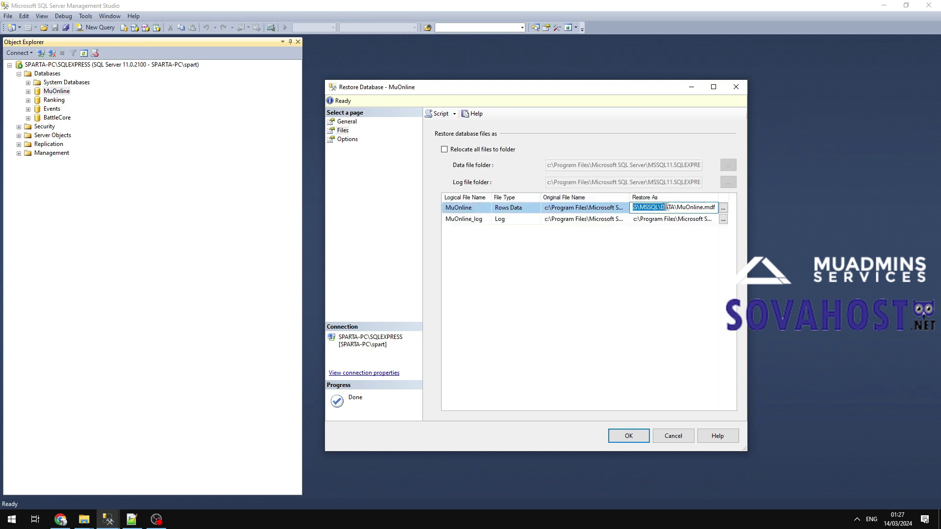
pyautogui.write('C:\\S12\\Files S12 IGCN\\DB')
pyautogui.click(661, 221)
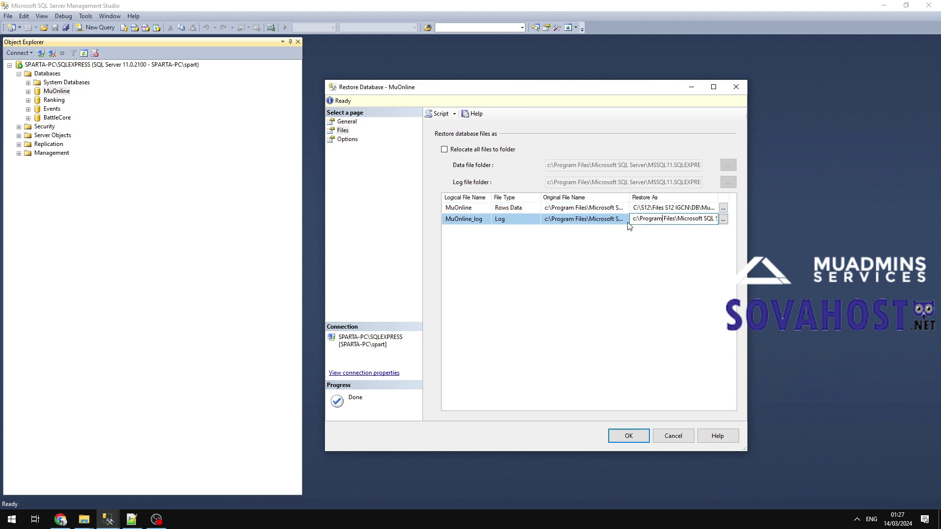
pyautogui.moveTo(633, 220); pyautogui.dragTo(671, 224)
pyautogui.rightClick(660, 220)
pyautogui.click(711, 256)
# Run the MuOnline restore and dismiss the success message.
pyautogui.click(348, 142)
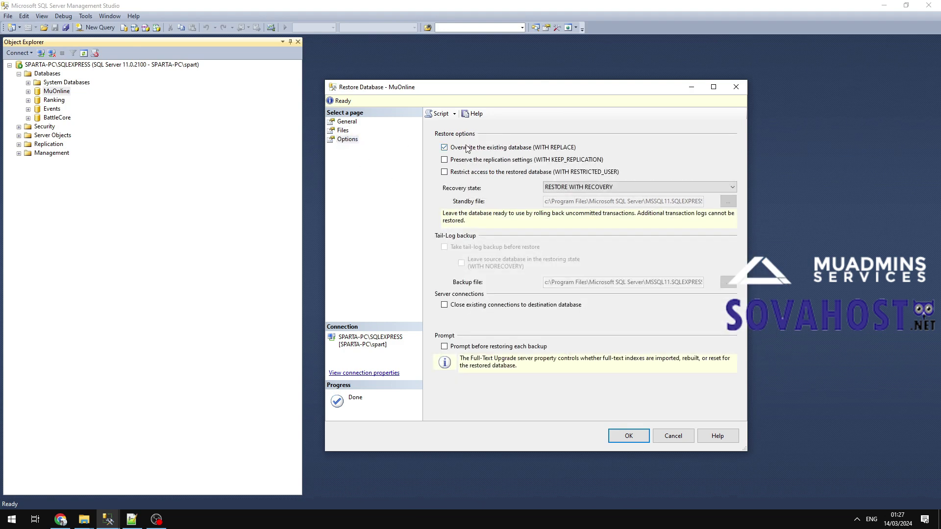
pyautogui.click(627, 436)
pyautogui.click(519, 290)
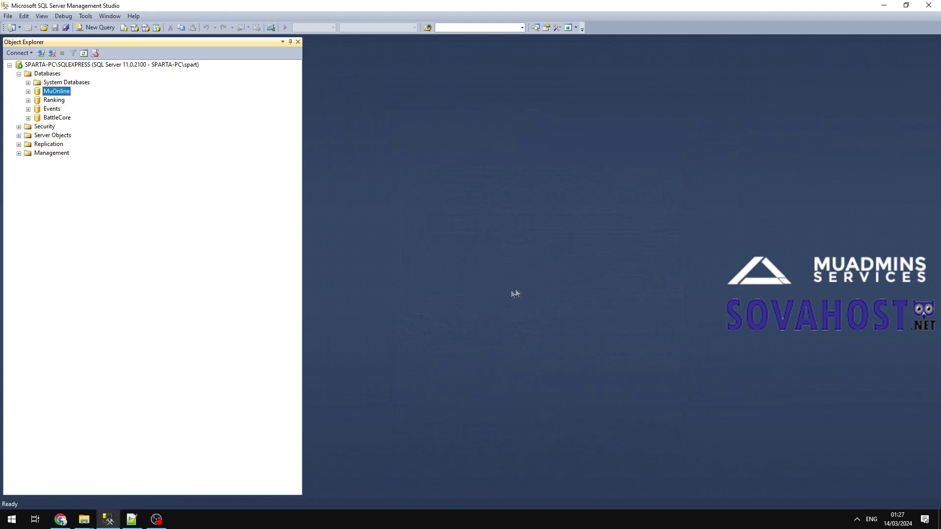
# Type a Windows Search note that changing the restore location is optional.
pyautogui.press('super')
pyautogui.write('u dont have to ch')
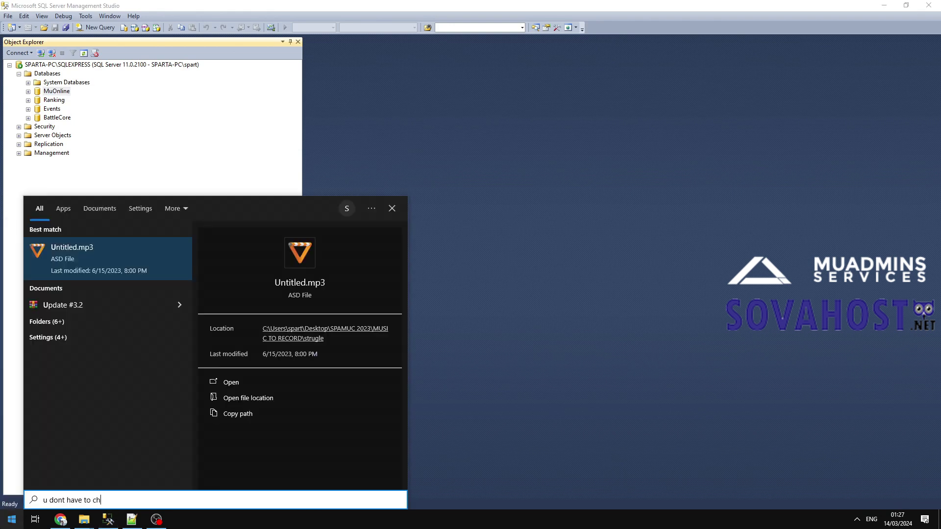
pyautogui.write('ange location like i did, for restore but i do so i can know log size')
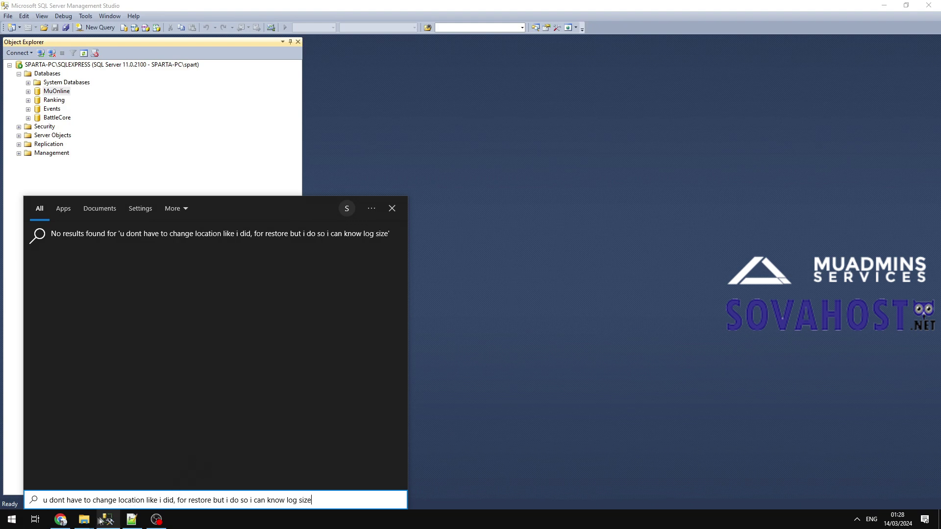
pyautogui.click(84, 520)
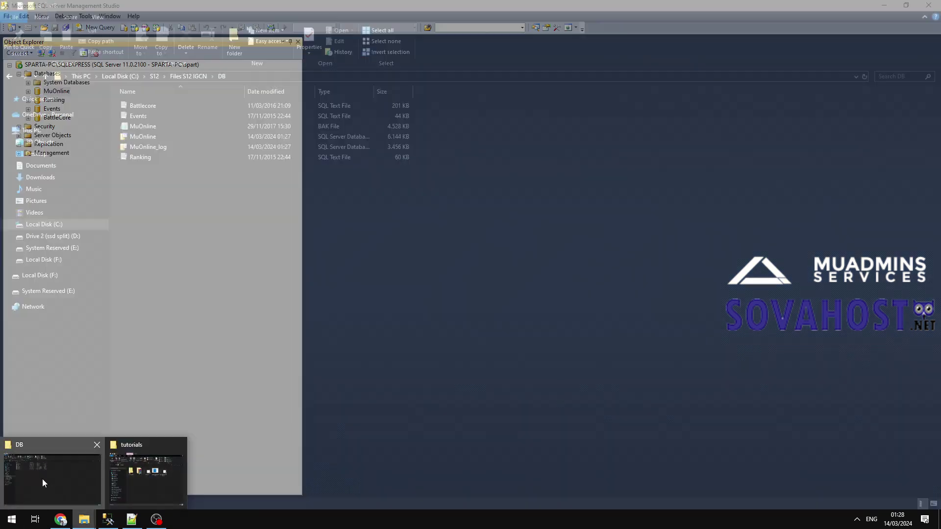
# Check the restored MuOnline data and log files in the DB folder.
pyautogui.click(42, 479)
pyautogui.click(177, 147)
pyautogui.click(319, 137)
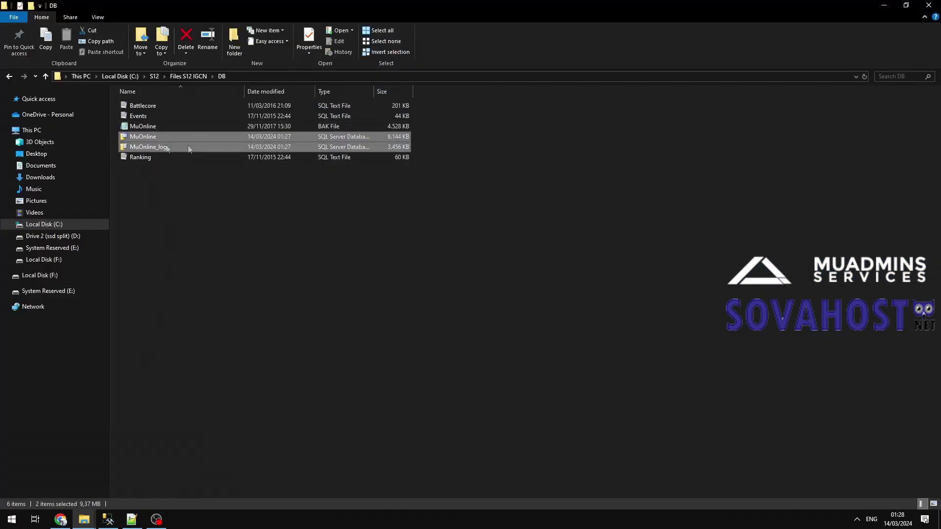
pyautogui.click(219, 245)
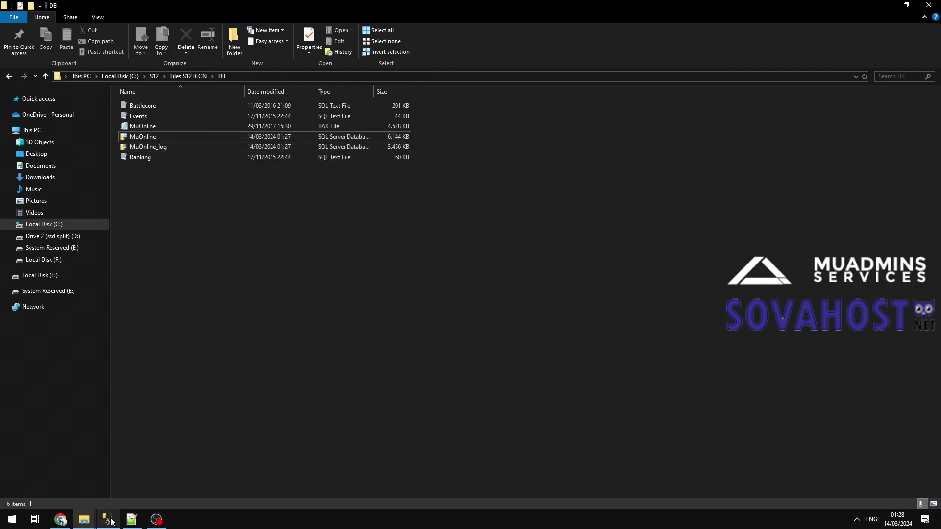
pyautogui.click(178, 159)
# Open Battlecore.sql in Management Studio by dragging it from the DB folder.
pyautogui.click(249, 77)
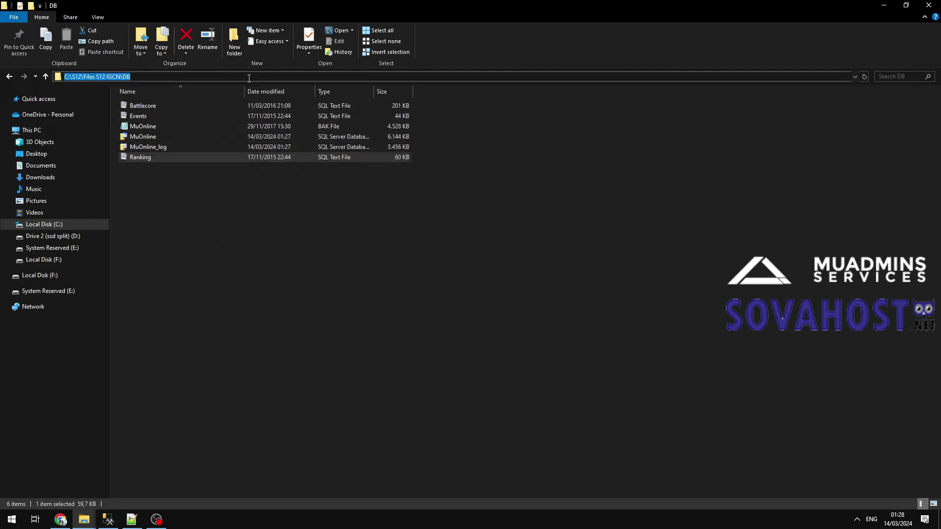
pyautogui.write('now th')
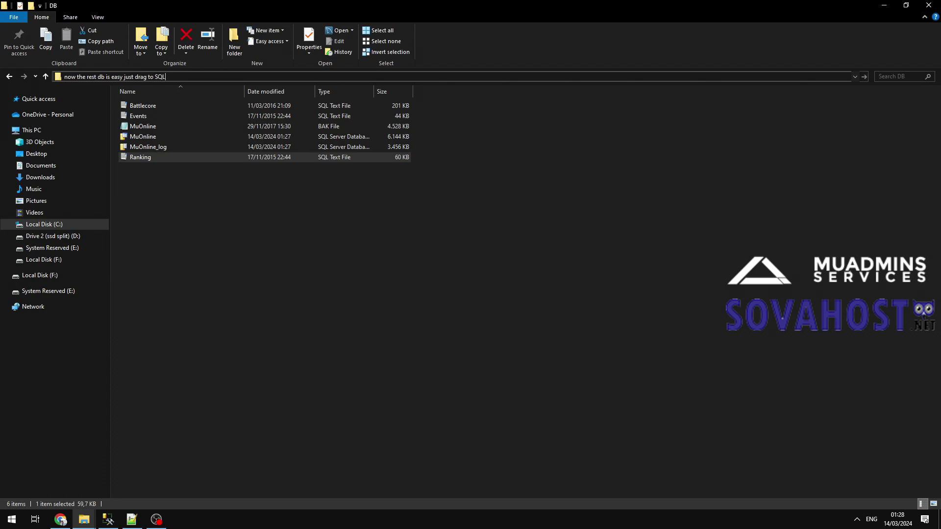
pyautogui.press('Escape')
pyautogui.click(147, 107)
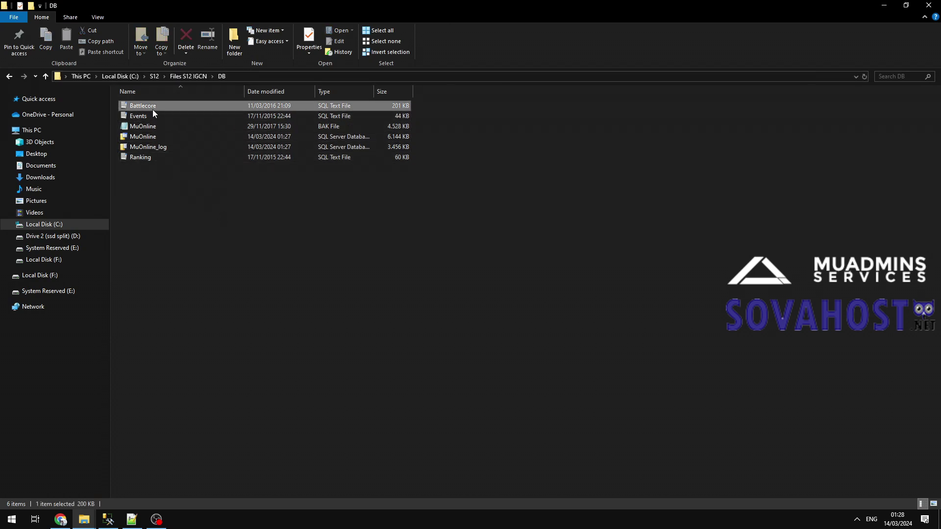
pyautogui.moveTo(147, 106); pyautogui.dragTo(124, 301)
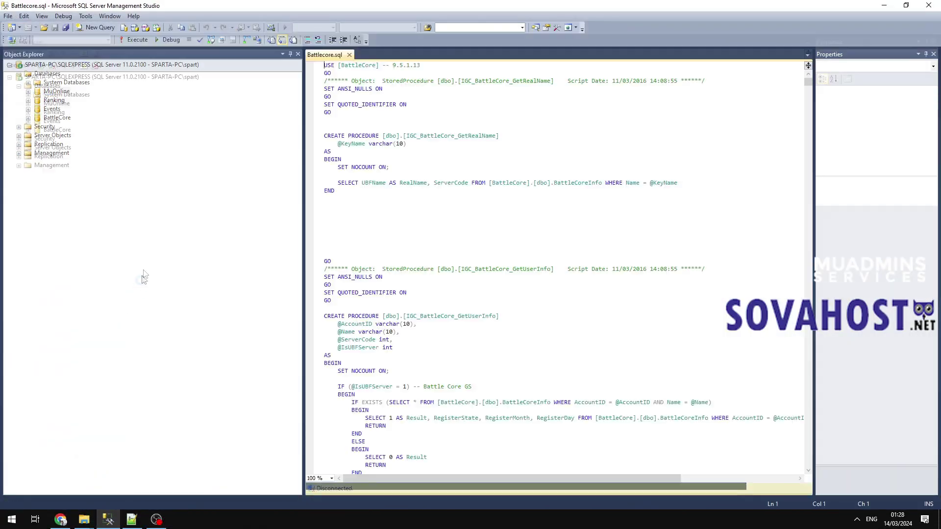
# Run Battlecore.sql against the BattleCore database.
pyautogui.click(108, 40)
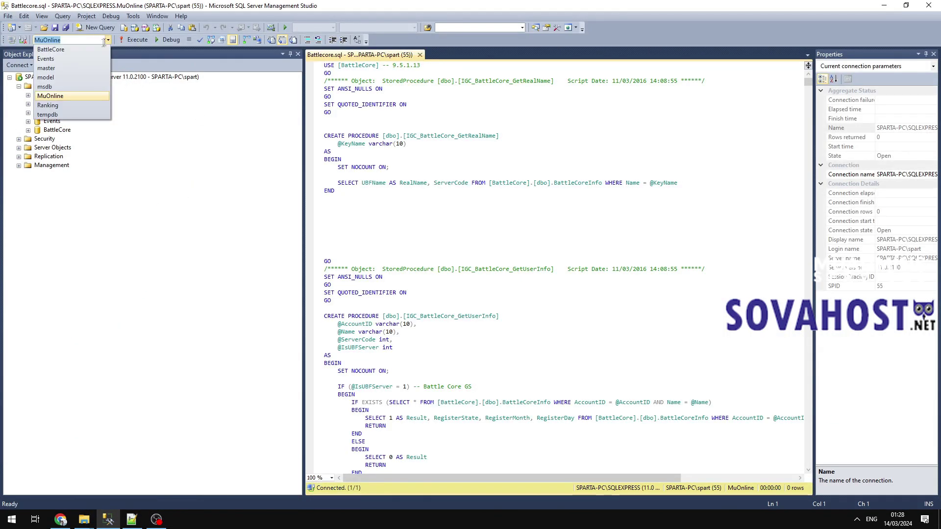
pyautogui.click(68, 47)
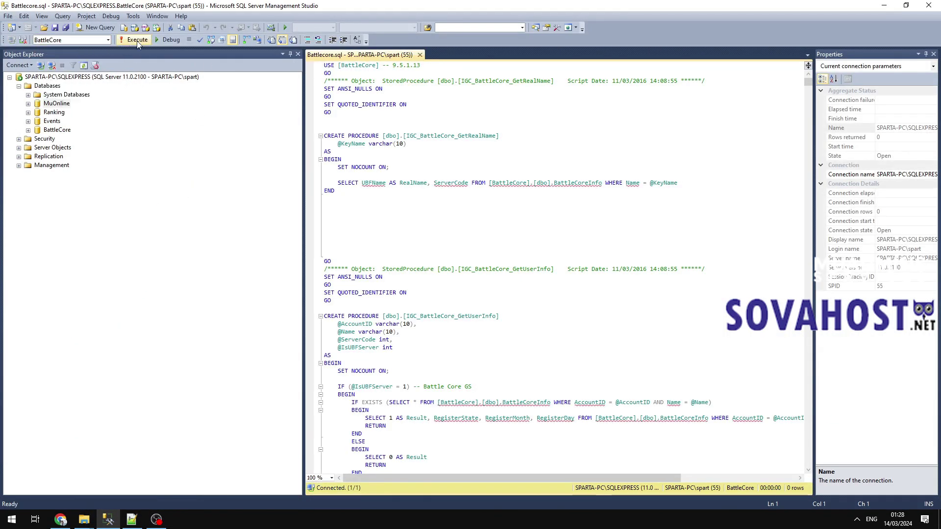
pyautogui.click(136, 41)
# Open Events.sql and run it against the Events database.
pyautogui.moveTo(84, 519)
pyautogui.click(74, 483)
pyautogui.moveTo(137, 116); pyautogui.dragTo(114, 246)
pyautogui.click(108, 39)
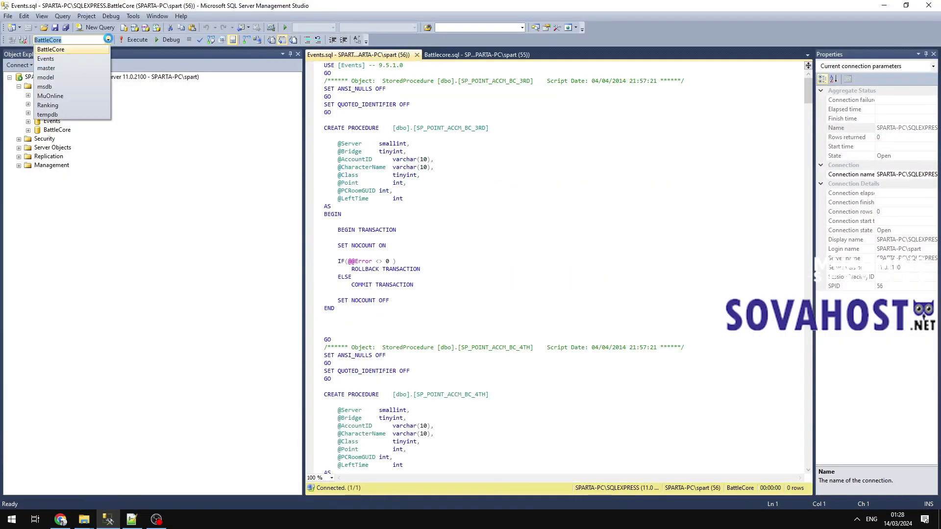
pyautogui.click(61, 61)
pyautogui.click(136, 40)
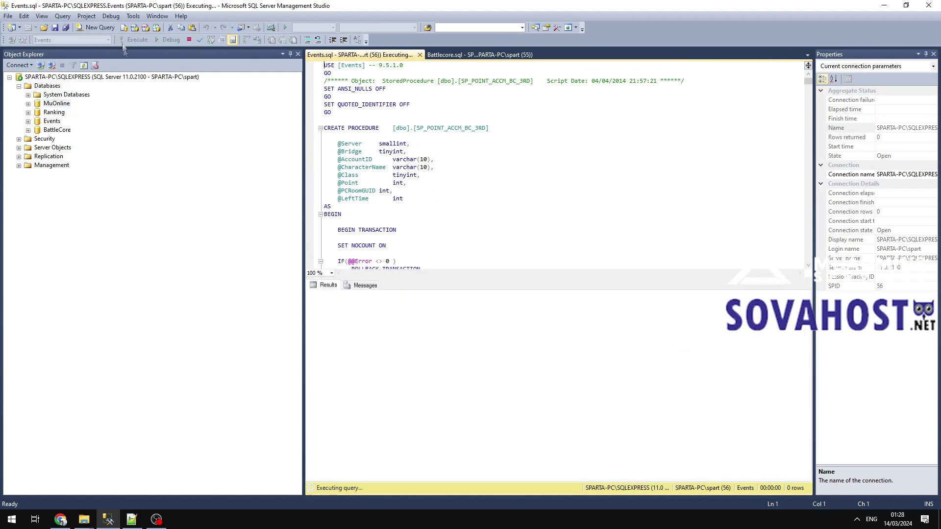
# Open Ranking.sql and run it against the Ranking database.
pyautogui.moveTo(84, 517)
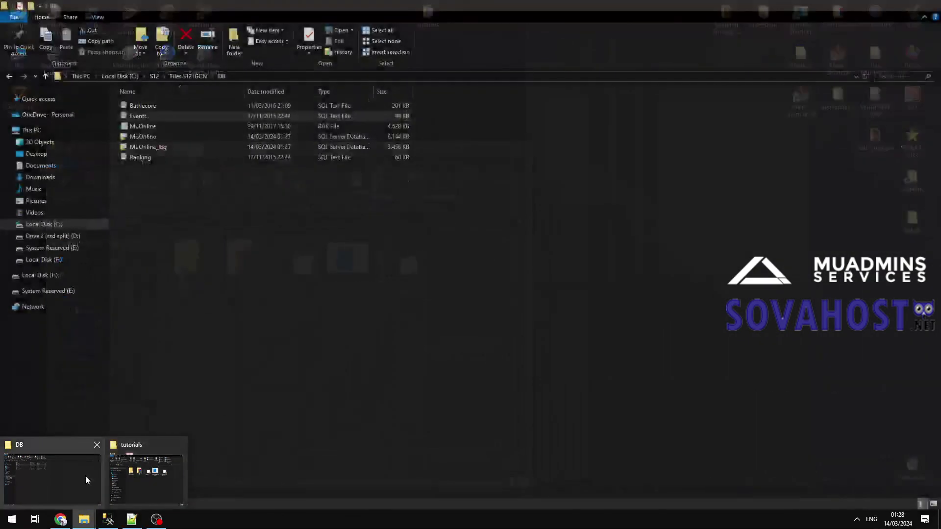
pyautogui.click(86, 478)
pyautogui.moveTo(137, 157)
pyautogui.mouseDown()
pyautogui.moveTo(140, 255)
pyautogui.moveTo(107, 512)
pyautogui.moveTo(90, 311)
pyautogui.moveTo(141, 141)
pyautogui.mouseUp()
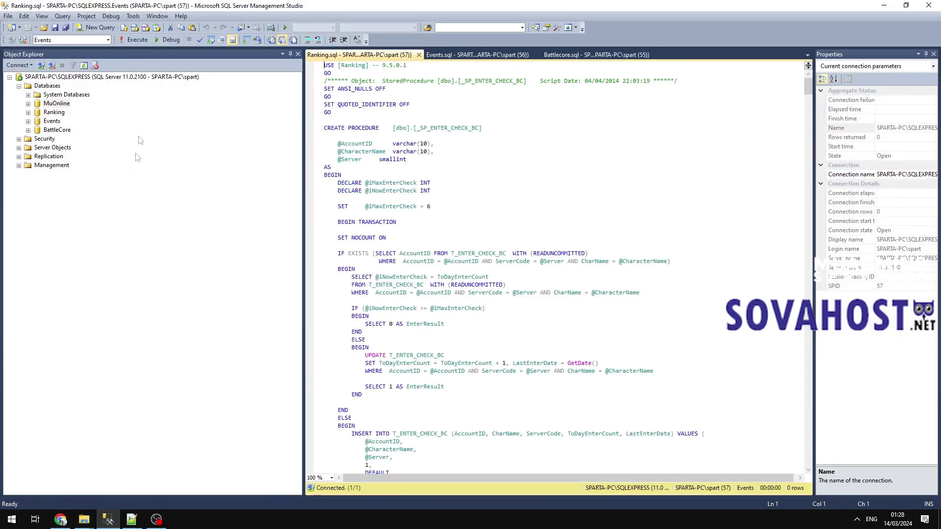
pyautogui.click(107, 40)
pyautogui.click(69, 94)
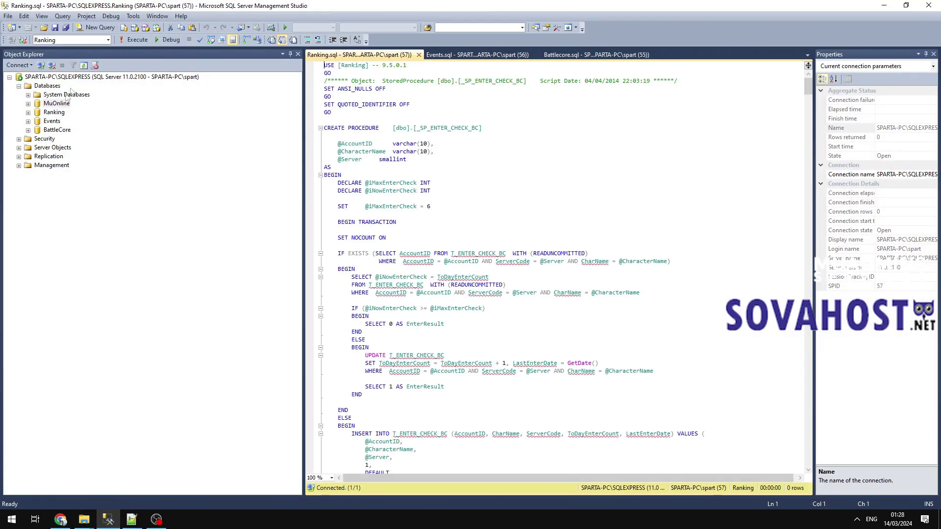
pyautogui.click(136, 40)
# Close the tutorials folder window and all query tabs.
pyautogui.moveTo(84, 518)
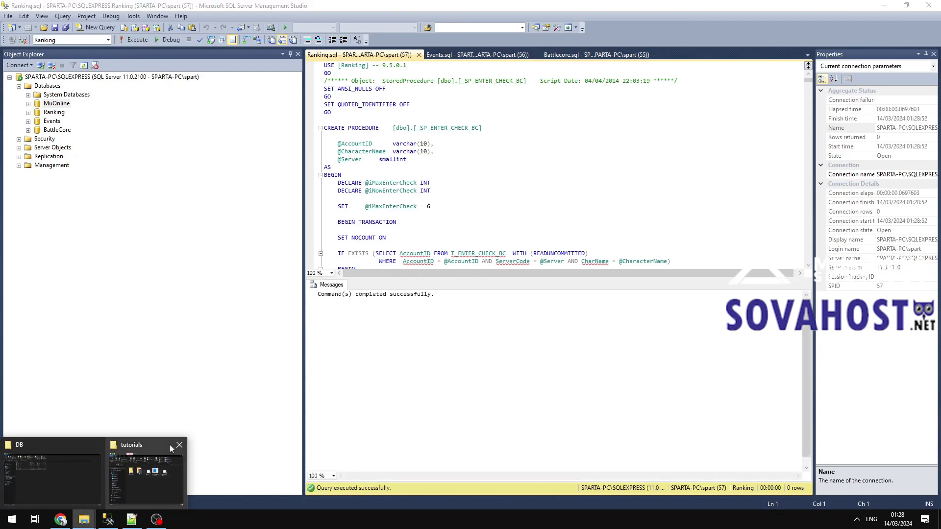
pyautogui.click(179, 448)
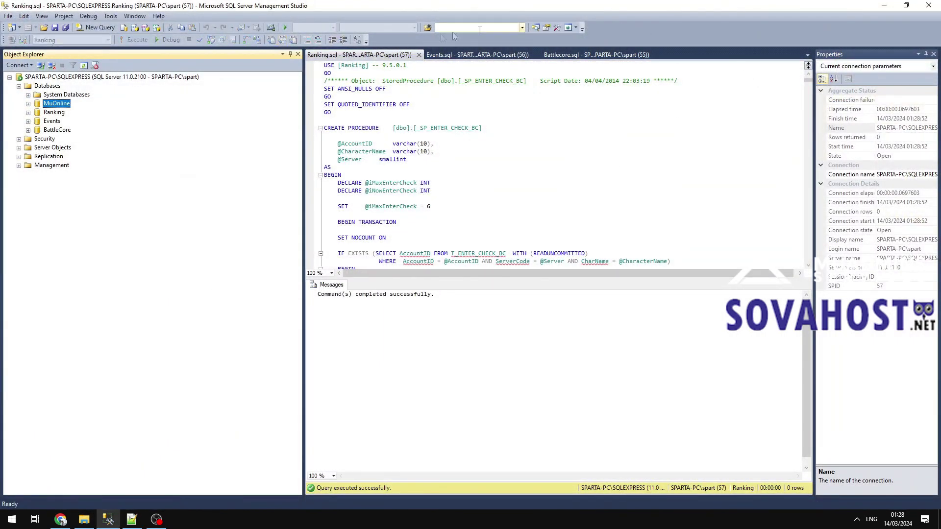
pyautogui.click(419, 55)
pyautogui.click(417, 55)
pyautogui.click(418, 55)
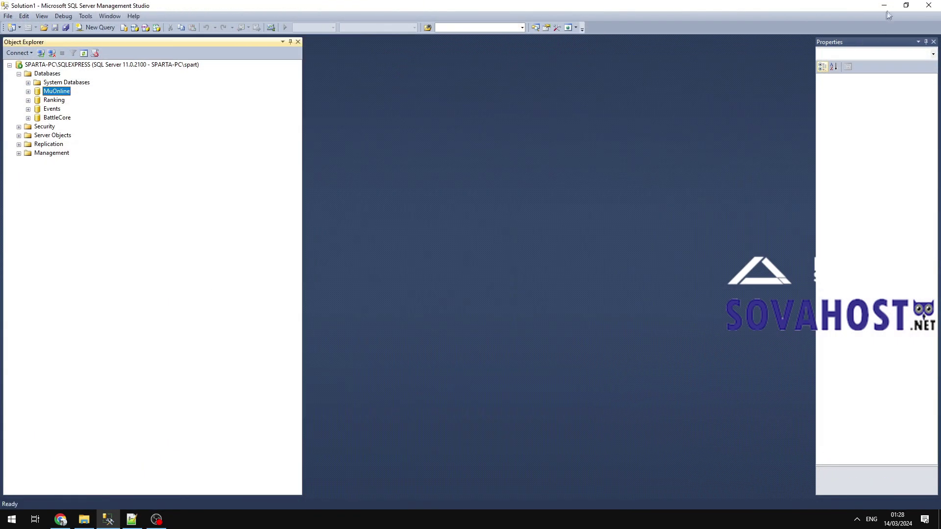
# Copy the C:\WINDOWS\SysWOW64\odbcad32.exe path from line 24 of the setup notes.
pyautogui.click(883, 5)
pyautogui.click(266, 402)
pyautogui.click(132, 519)
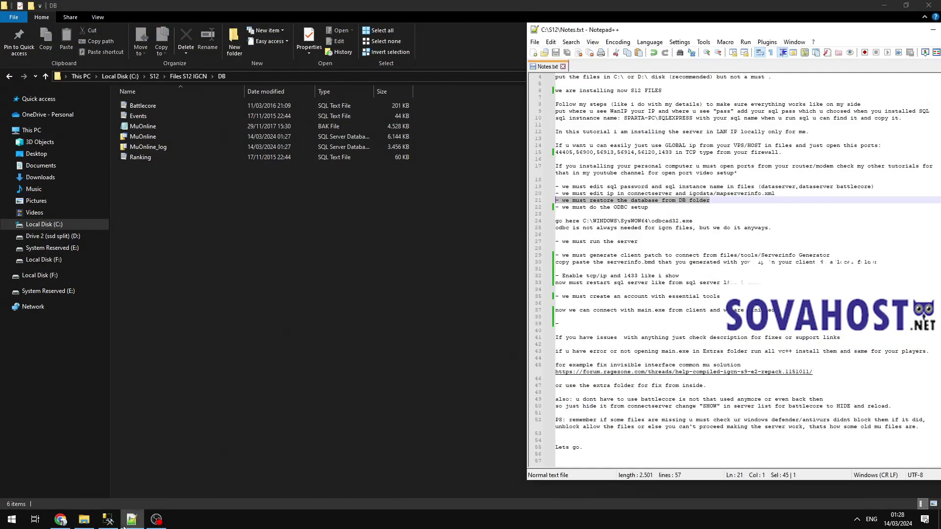
pyautogui.moveTo(650, 207); pyautogui.dragTo(489, 206)
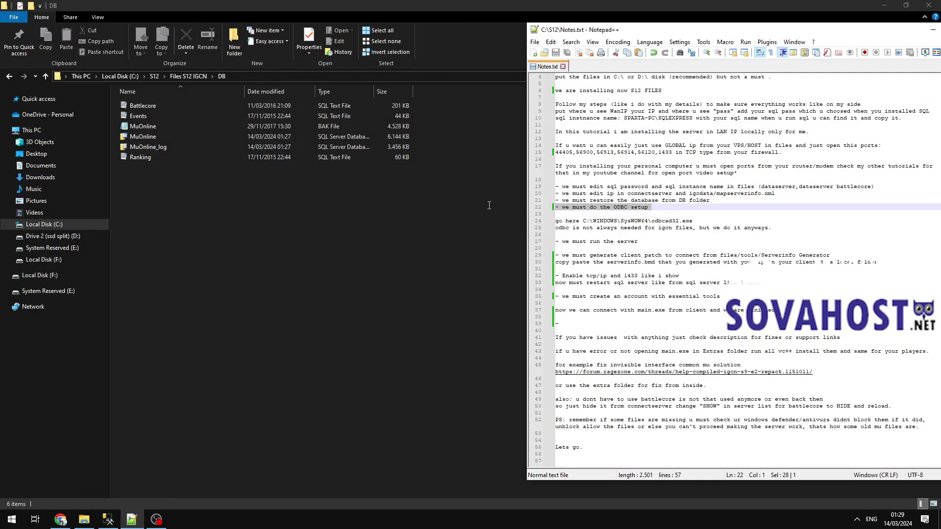
pyautogui.moveTo(692, 221); pyautogui.dragTo(583, 221)
pyautogui.rightClick(588, 224)
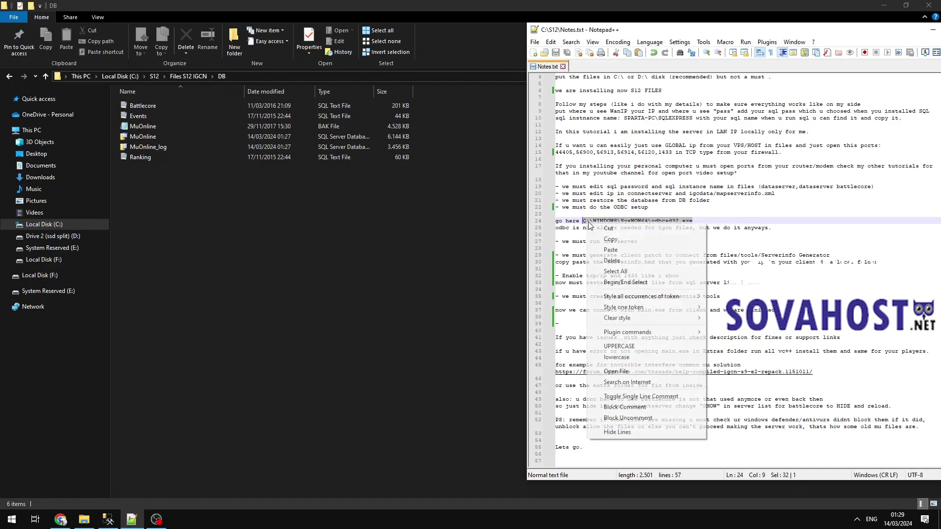
pyautogui.click(611, 239)
# Paste the odbcad32.exe path into Start search and launch it.
pyautogui.click(11, 519)
pyautogui.write('paste here')
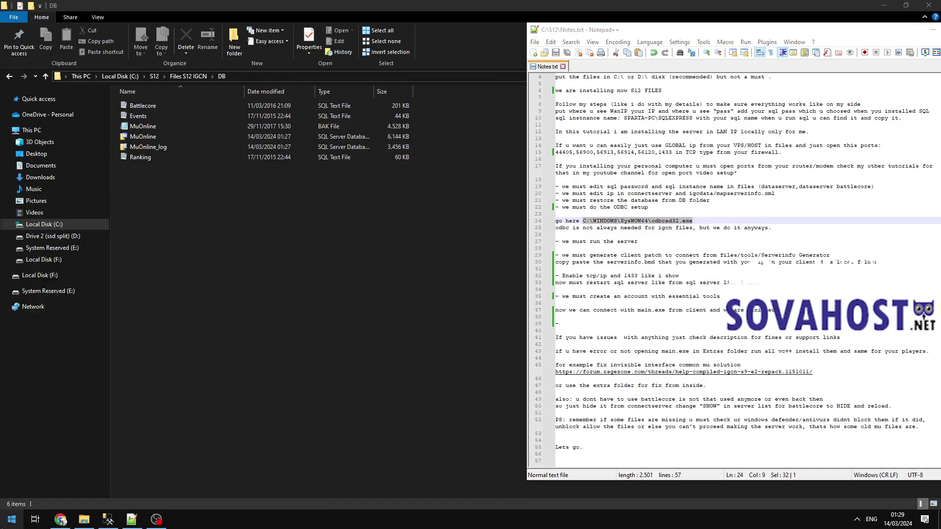
pyautogui.hotkey('ctrl', 'a')
pyautogui.hotkey('ctrl', 'v')
pyautogui.press('Return')
# Relaunch odbcad32.exe from the Explorer address bar and show the System DSN list.
pyautogui.click(608, 167)
pyautogui.click(356, 78)
pyautogui.write('or h')
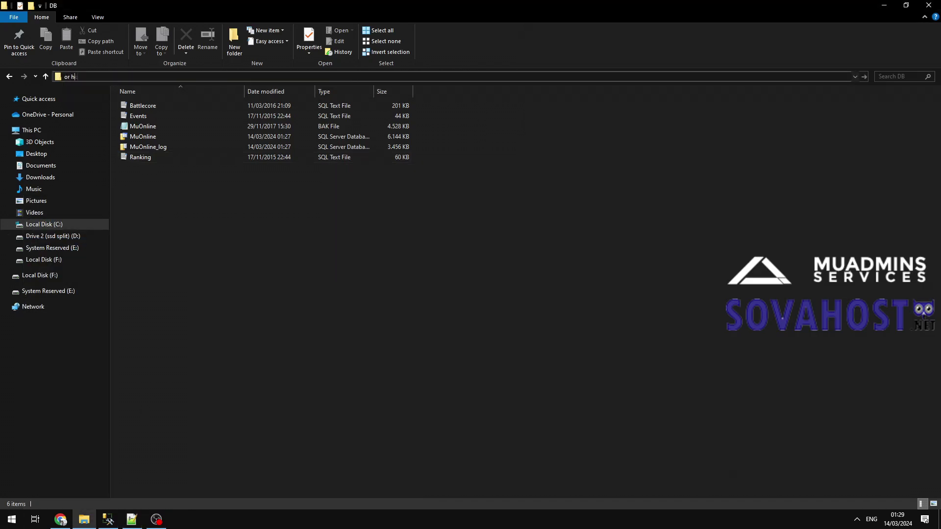
pyautogui.write('ere')
pyautogui.hotkey('ctrl', 'a')
pyautogui.hotkey('ctrl', 'v')
pyautogui.press('Return')
pyautogui.click(375, 185)
# Remove the BattleCore, Events, MuOnline, MuOnlineJoinDB and Ranking system DSNs.
pyautogui.click(570, 228)
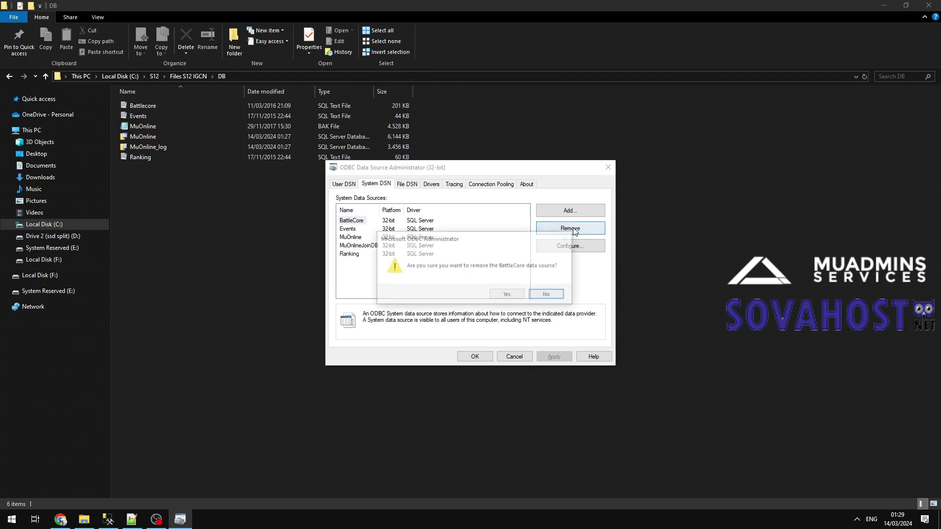
pyautogui.press('y')
pyautogui.click(573, 231)
pyautogui.press('y')
pyautogui.click(573, 230)
pyautogui.press('y')
pyautogui.click(573, 230)
pyautogui.press('y')
pyautogui.hotkey('alt', 'd')
pyautogui.press('Escape')
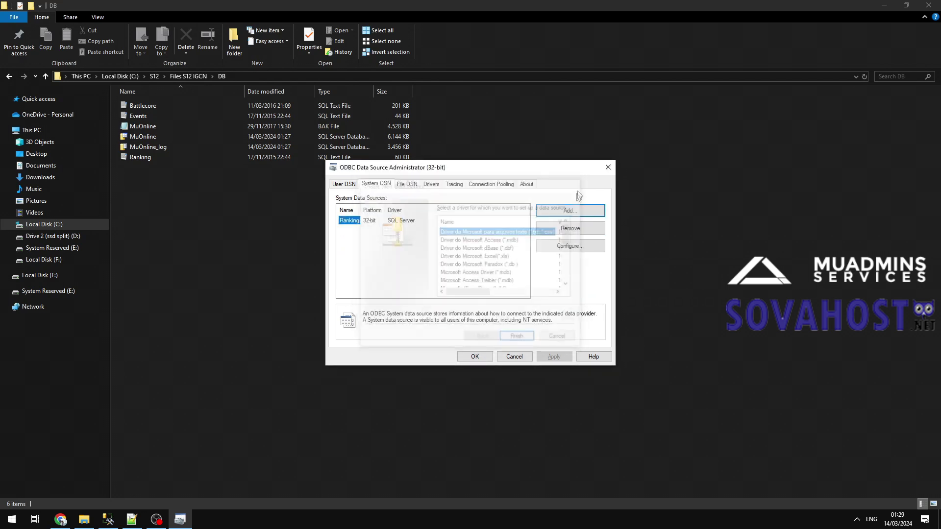
pyautogui.click(571, 232)
pyautogui.press('y')
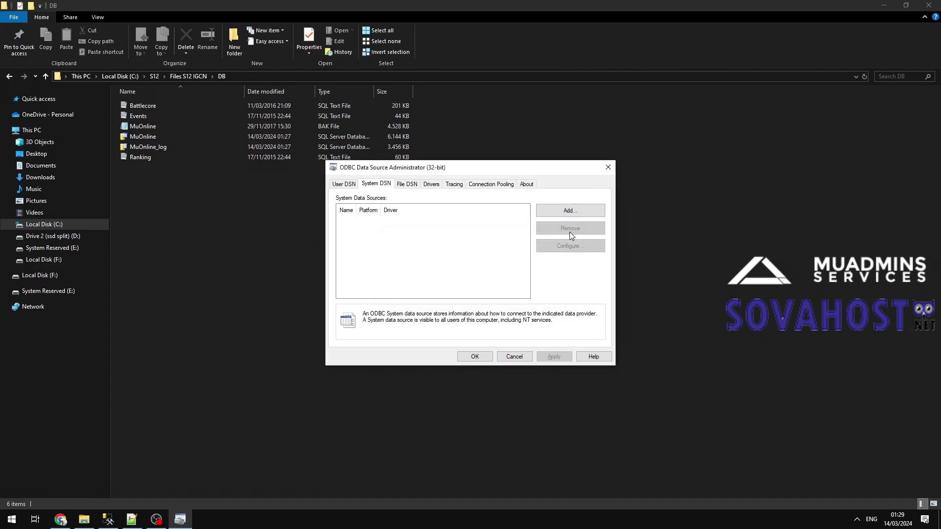
# Type a Windows Search note to delete any other existing data sources.
pyautogui.press('super')
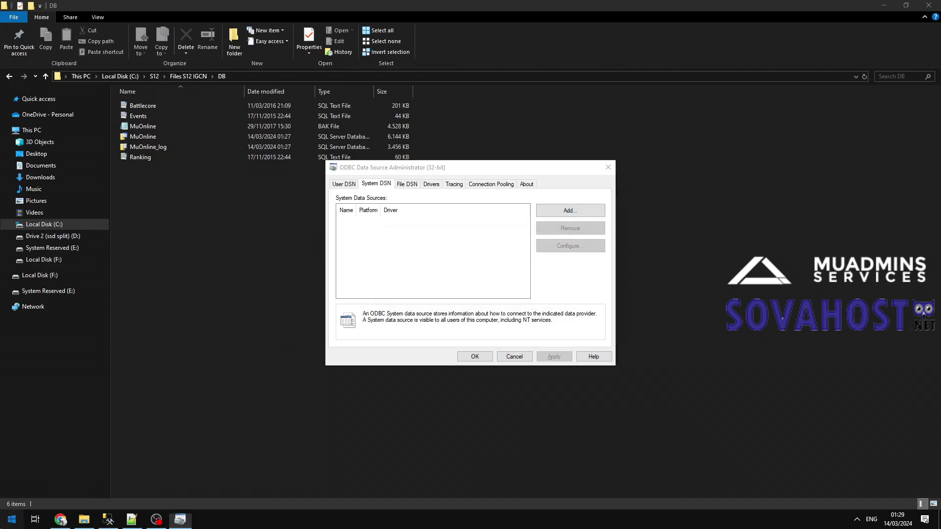
pyautogui.write('delete if u hav')
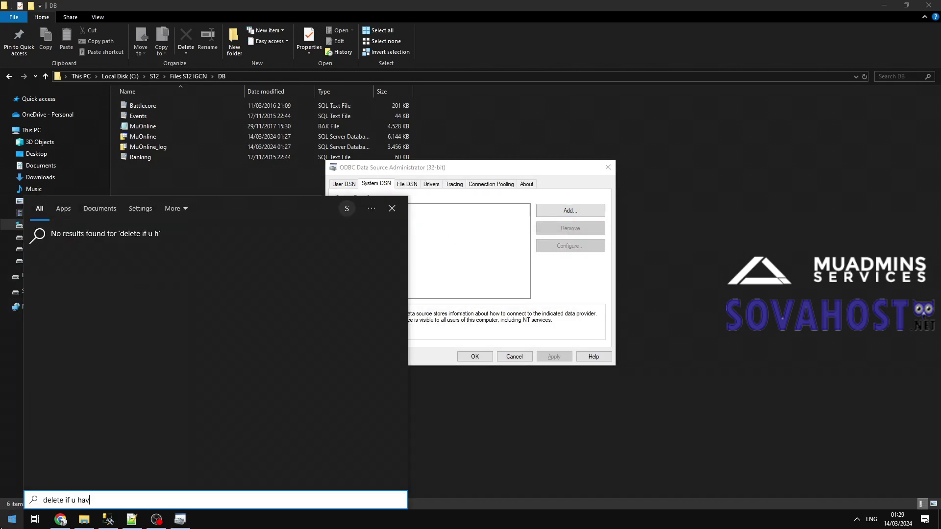
pyautogui.write('e any other and lets do it.')
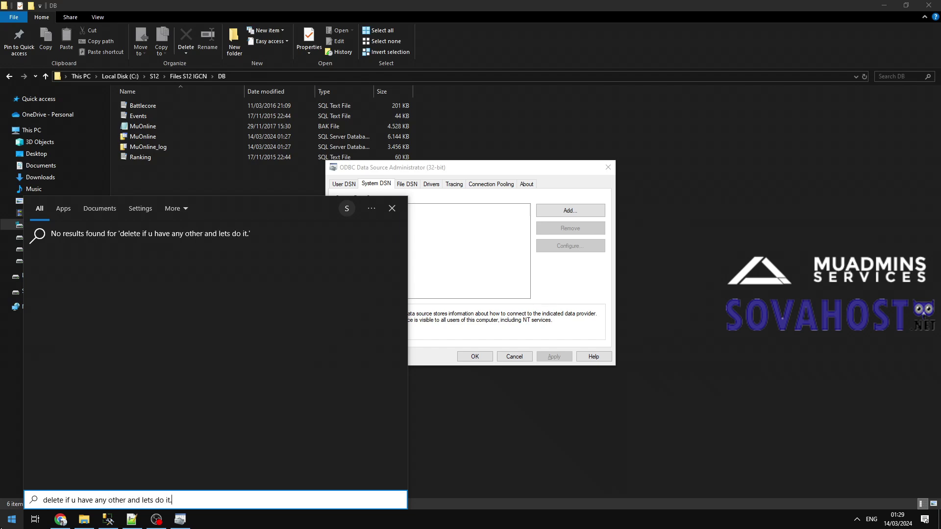
pyautogui.click(470, 256)
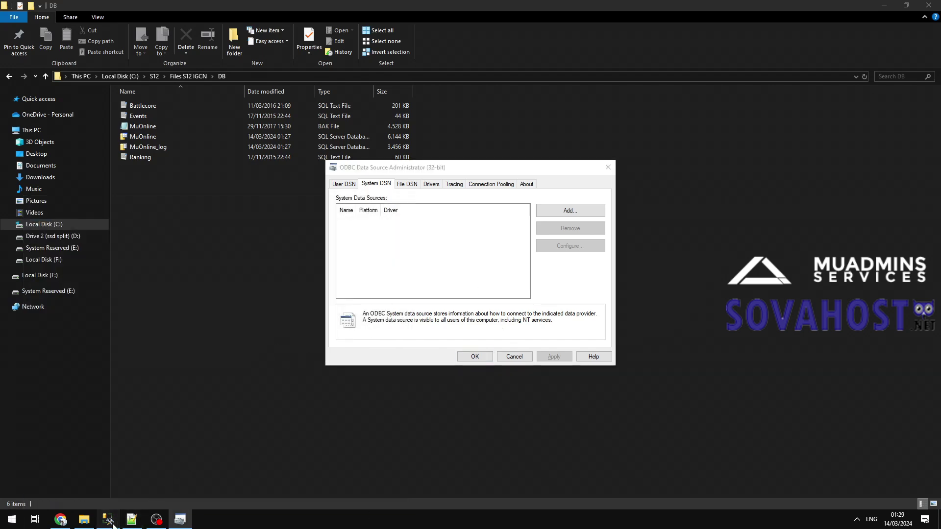
# Bring up Management Studio's Connect to Server dialog.
pyautogui.click(108, 520)
pyautogui.click(8, 15)
pyautogui.click(40, 24)
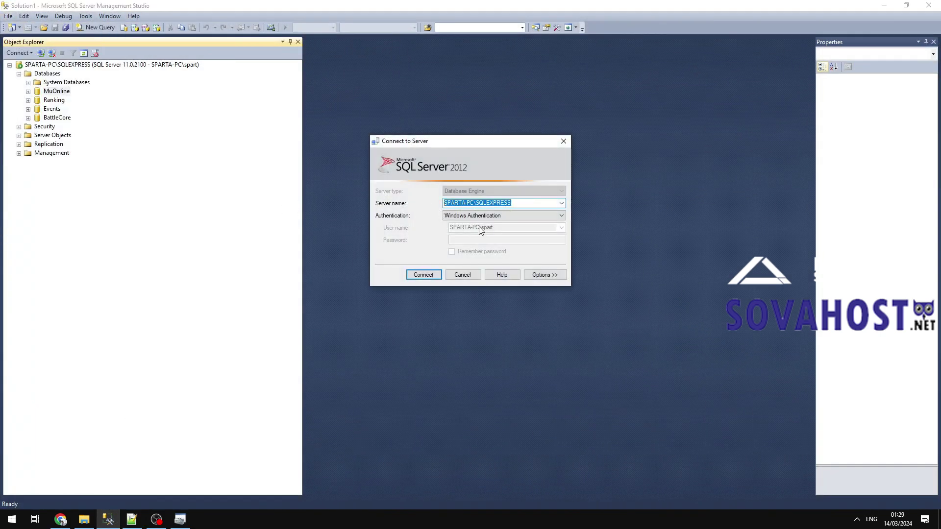
# Check the SPARTA-PC\SQLEXPRESS server name, then cancel Connect to Server.
pyautogui.write('u need that instannce name')
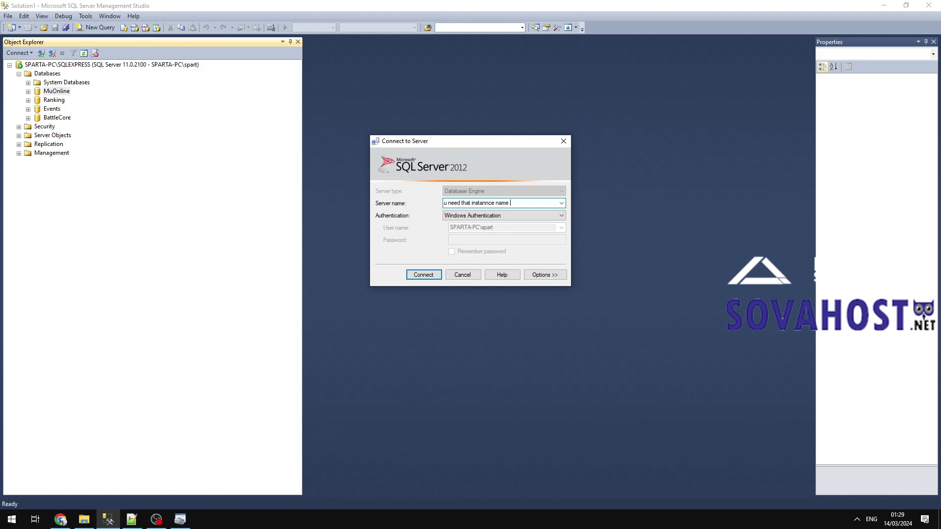
pyautogui.hotkey('ctrl', 'z')
pyautogui.hotkey('ctrl', 'c')
pyautogui.click(435, 271)
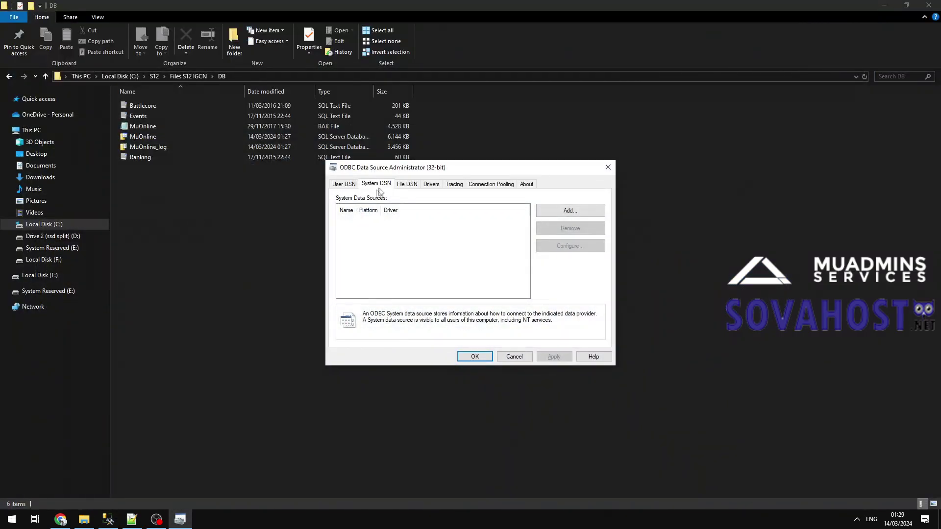
# Add a new system DSN using the SQL Server driver.
pyautogui.click(378, 189)
pyautogui.click(569, 210)
pyautogui.scroll(-5, 455, 272)
pyautogui.doubleClick(455, 273)
# Create the MuOnline DSN on SPARTA-PC\SQLEXPRESS with MuOnline as its default database.
pyautogui.write('MuOnline')
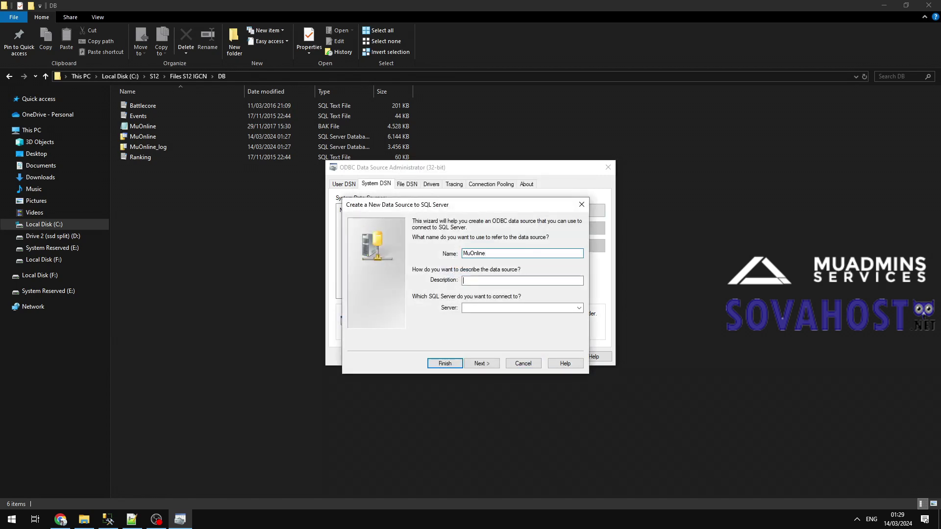
pyautogui.click(482, 309)
pyautogui.hotkey('ctrl', 'v')
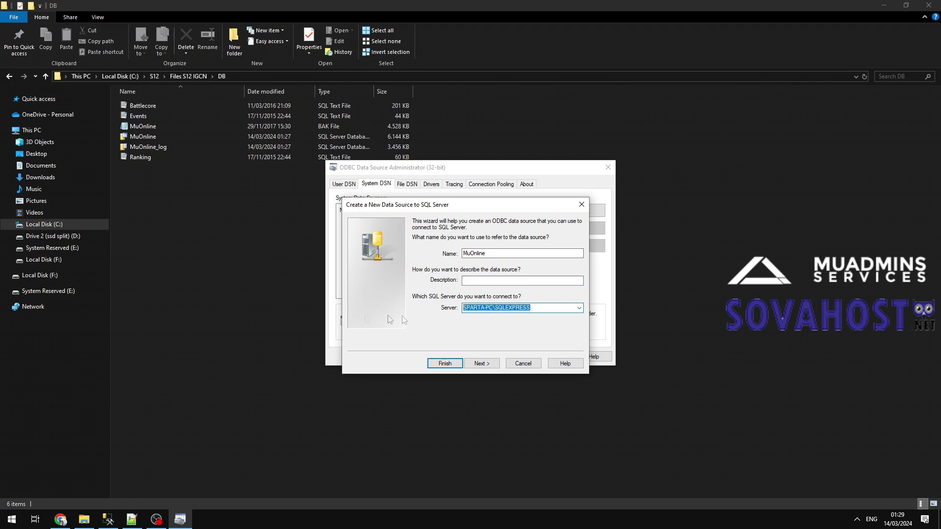
pyautogui.click(482, 364)
pyautogui.click(482, 364)
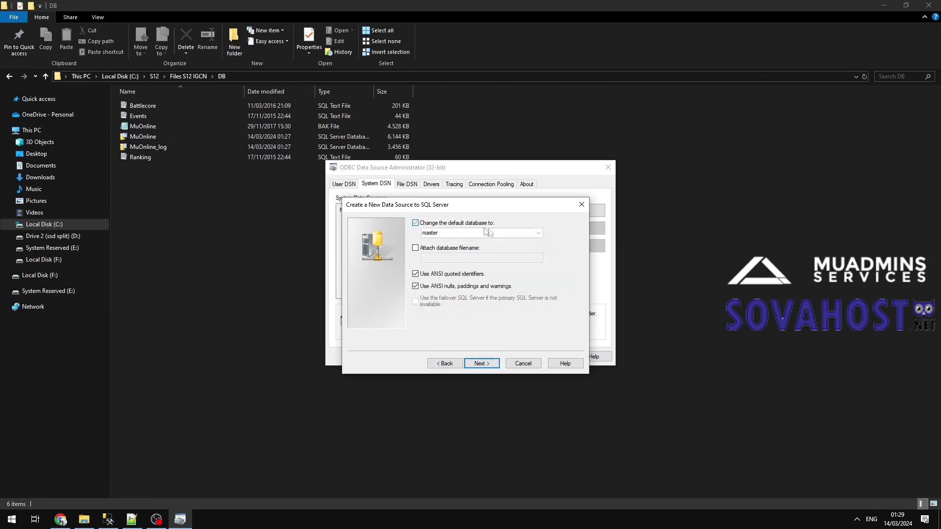
pyautogui.click(415, 223)
pyautogui.click(539, 234)
pyautogui.click(491, 273)
pyautogui.click(482, 363)
pyautogui.click(482, 363)
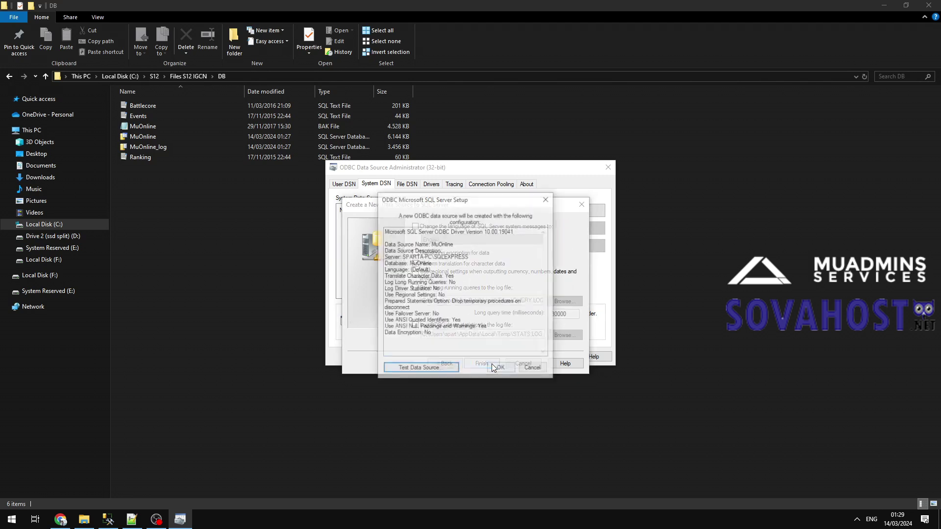
pyautogui.click(501, 366)
# Add the MuOnlineJoinDB SQL Server DSN on SPARTA-PC\SQLEXPRESS, defaulting to MuOnline.
pyautogui.scroll(-3, 496, 240)
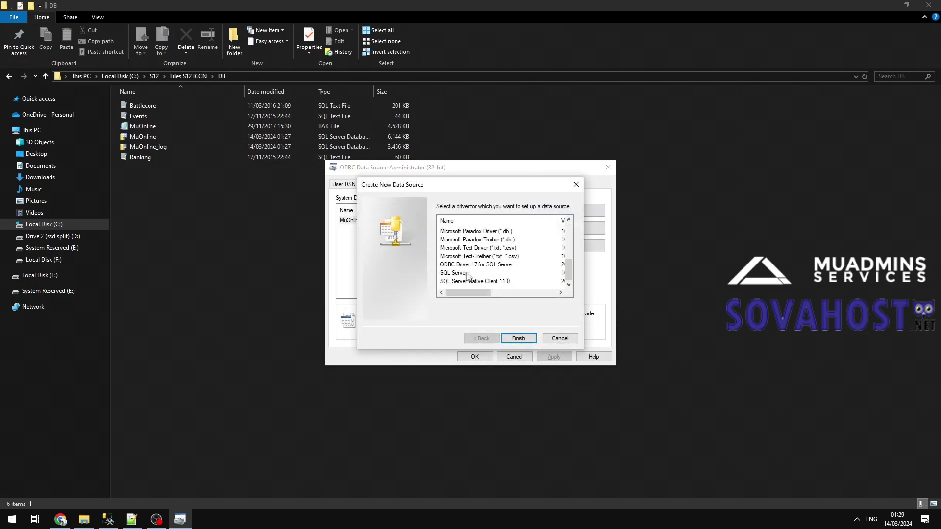
pyautogui.doubleClick(468, 276)
pyautogui.write('MuOnline')
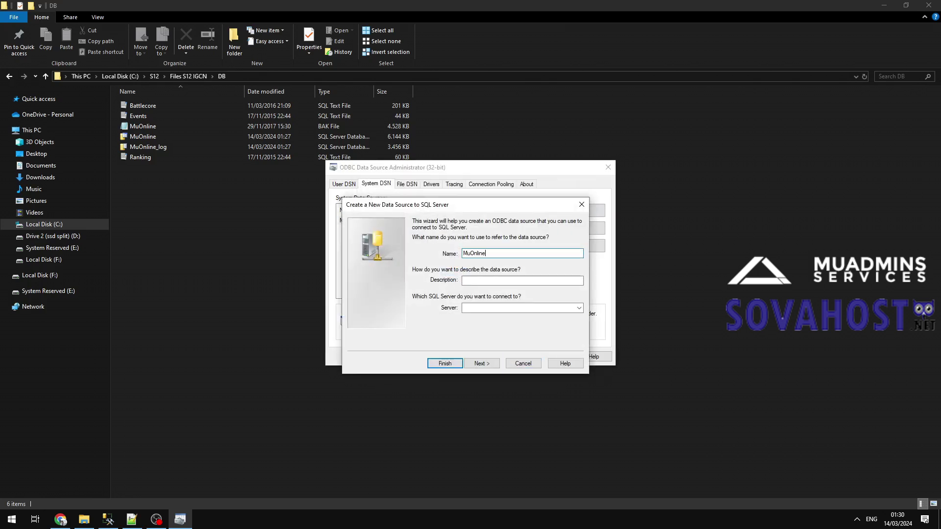
pyautogui.hotkey('ctrl', 'v')
pyautogui.click(483, 363)
pyautogui.click(415, 223)
pyautogui.click(539, 232)
pyautogui.click(451, 274)
pyautogui.click(482, 364)
pyautogui.click(482, 363)
pyautogui.click(501, 369)
# Add the Ranking SQL Server DSN on SPARTA-PC\SQLEXPRESS with its default database set.
pyautogui.click(570, 210)
pyautogui.scroll(-3, 481, 255)
pyautogui.doubleClick(450, 275)
pyautogui.write('Rani')
pyautogui.click(579, 308)
pyautogui.click(473, 324)
pyautogui.click(482, 363)
pyautogui.click(482, 363)
pyautogui.click(466, 224)
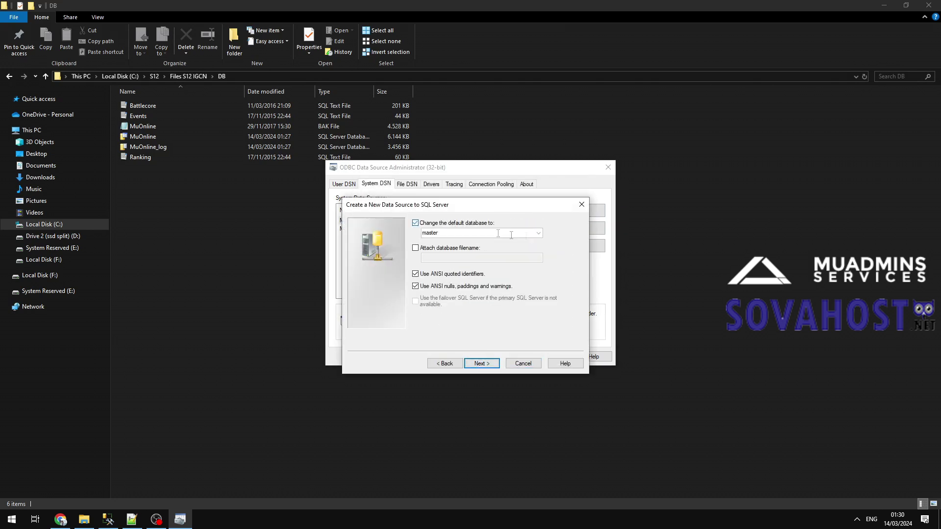
pyautogui.click(484, 232)
pyautogui.click(439, 296)
pyautogui.click(482, 363)
pyautogui.click(493, 369)
pyautogui.click(496, 369)
# Add the Events SQL Server DSN on SPARTA-PC\SQLEXPRESS, defaulting to MuOnline.
pyautogui.click(594, 210)
pyautogui.click(453, 273)
pyautogui.click(519, 338)
pyautogui.write('Events')
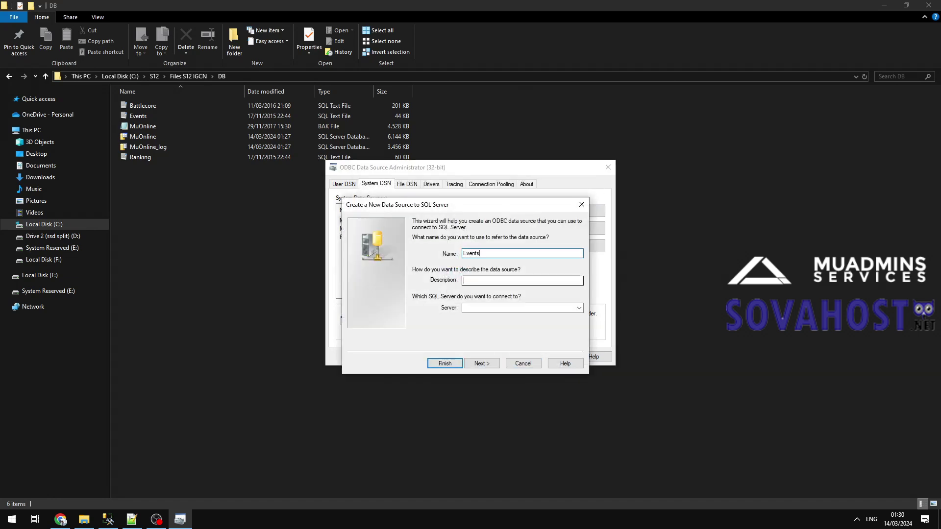
pyautogui.click(482, 364)
pyautogui.click(483, 364)
pyautogui.click(470, 223)
pyautogui.click(538, 234)
pyautogui.click(444, 290)
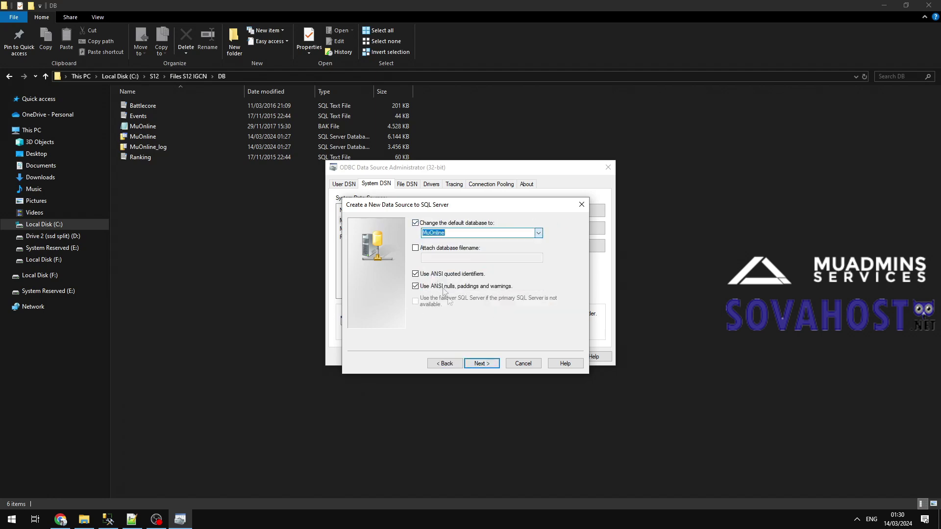
pyautogui.click(485, 365)
pyautogui.click(485, 365)
pyautogui.click(495, 365)
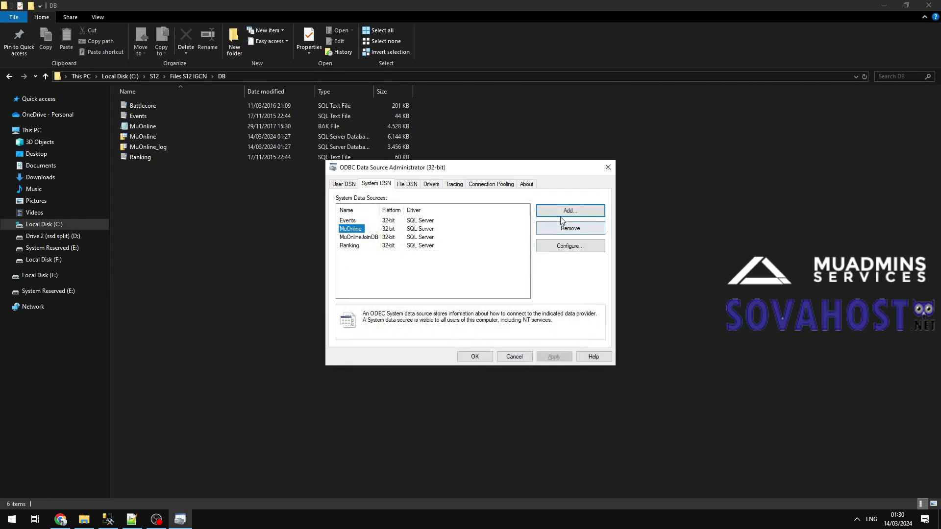
# Add the BattleCore DSN with BattleCore as default database, then close the administrator.
pyautogui.click(595, 210)
pyautogui.click(451, 273)
pyautogui.click(518, 339)
pyautogui.write('BattleCore')
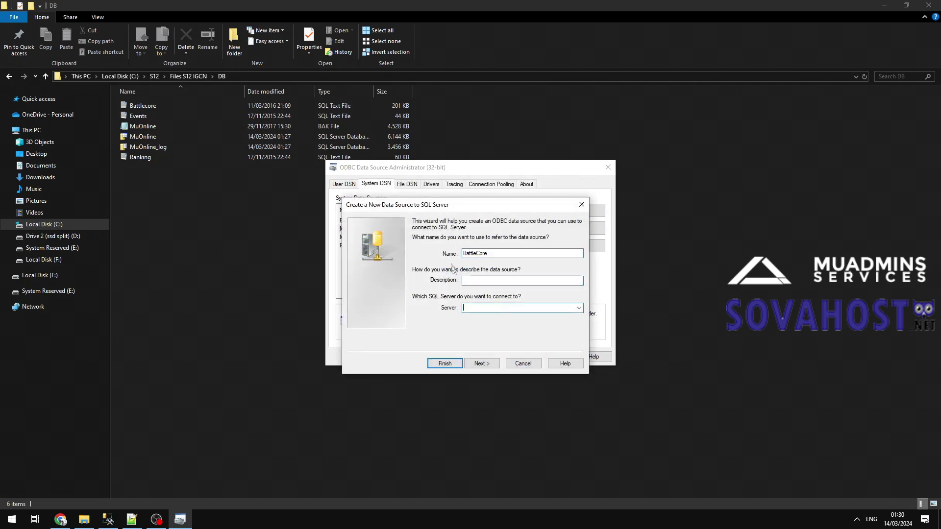
pyautogui.click(492, 288)
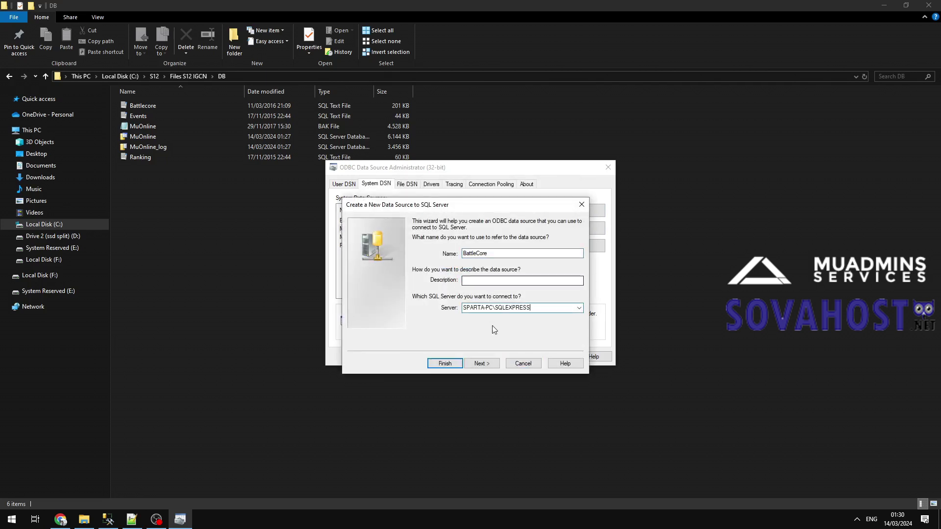
pyautogui.click(482, 363)
pyautogui.click(482, 363)
pyautogui.click(415, 223)
pyautogui.click(490, 233)
pyautogui.click(441, 255)
pyautogui.click(482, 363)
pyautogui.click(481, 363)
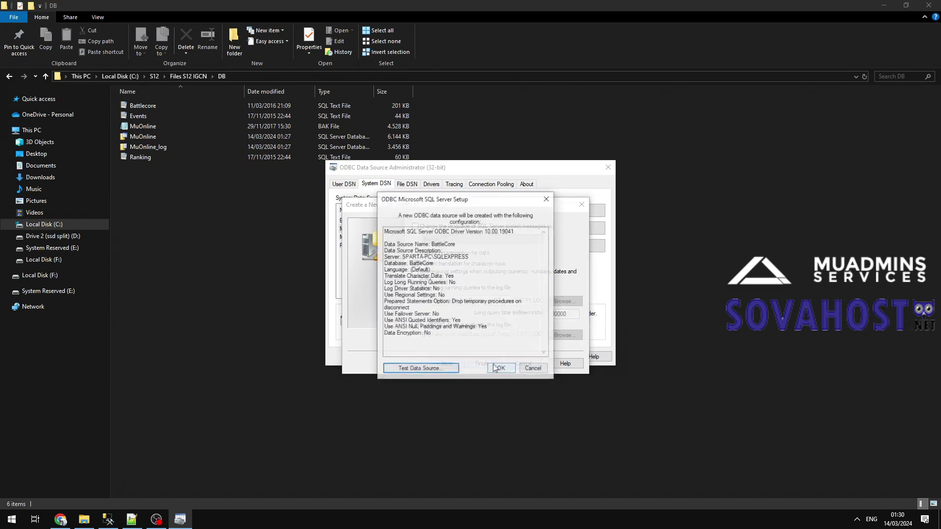
pyautogui.click(500, 370)
pyautogui.click(470, 357)
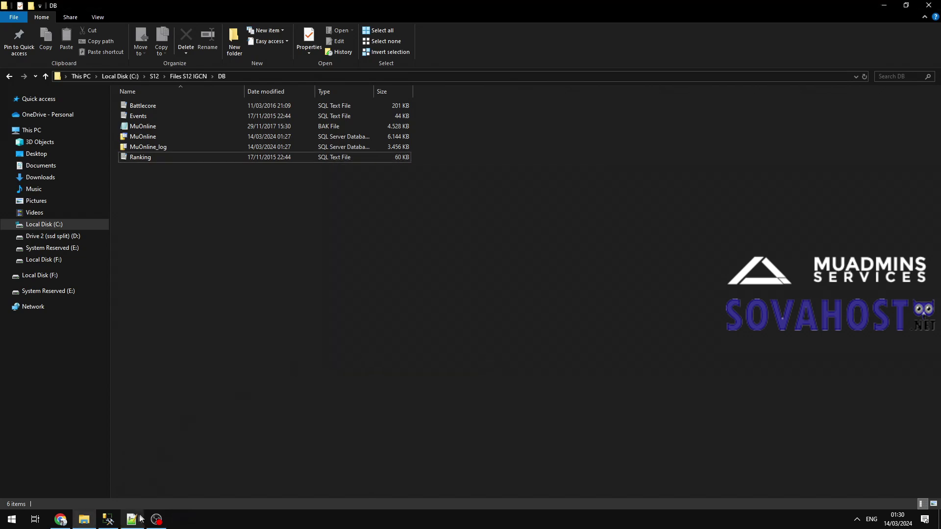
# Edit the run-the-server note in Notes.txt to read 'server (in the right order)'.
pyautogui.click(132, 520)
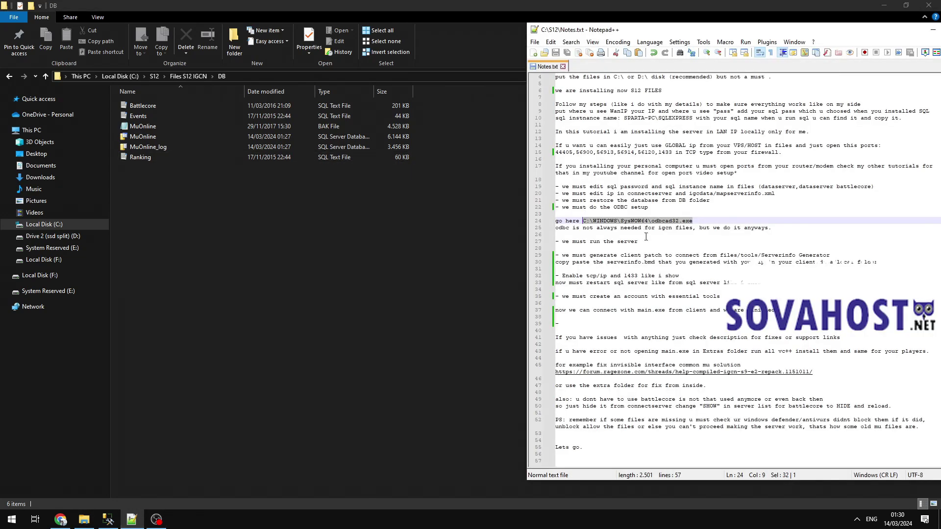
pyautogui.click(786, 231)
pyautogui.press('Down')
pyautogui.press('Down')
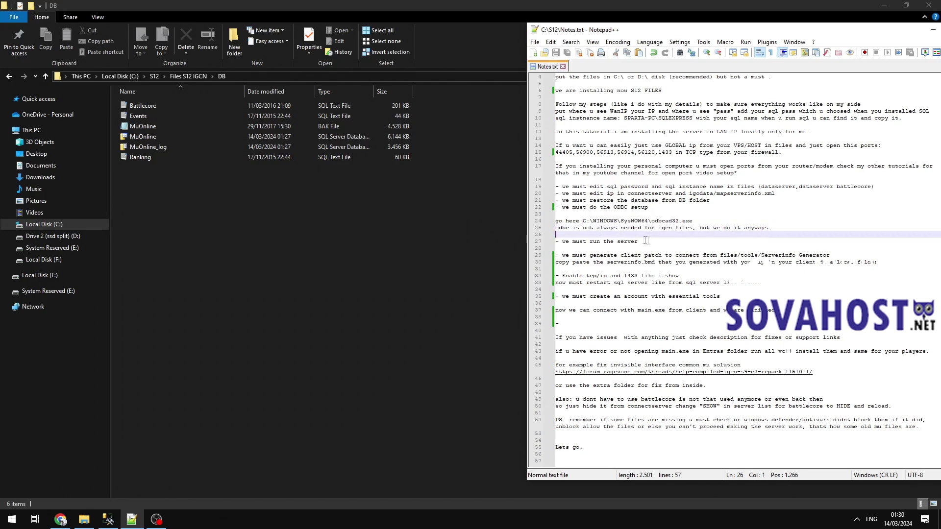
pyautogui.hotkey('shift', 'Down')
pyautogui.moveTo(524, 245); pyautogui.dragTo(498, 242)
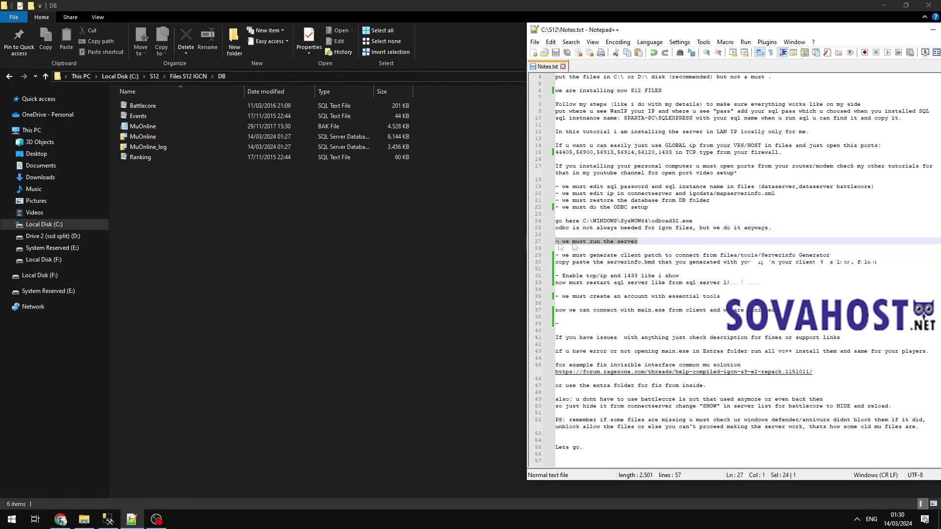
pyautogui.click(650, 247)
pyautogui.write('server (')
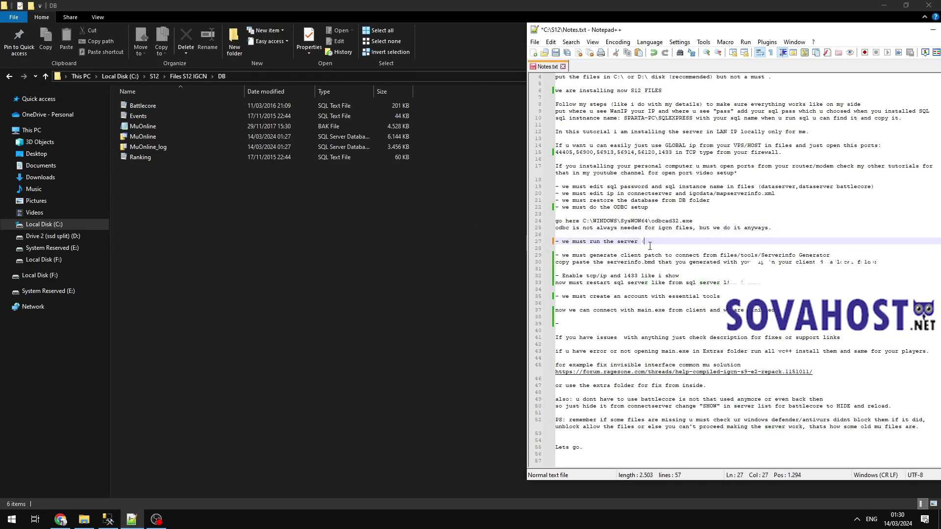
pyautogui.write('in the right order)')
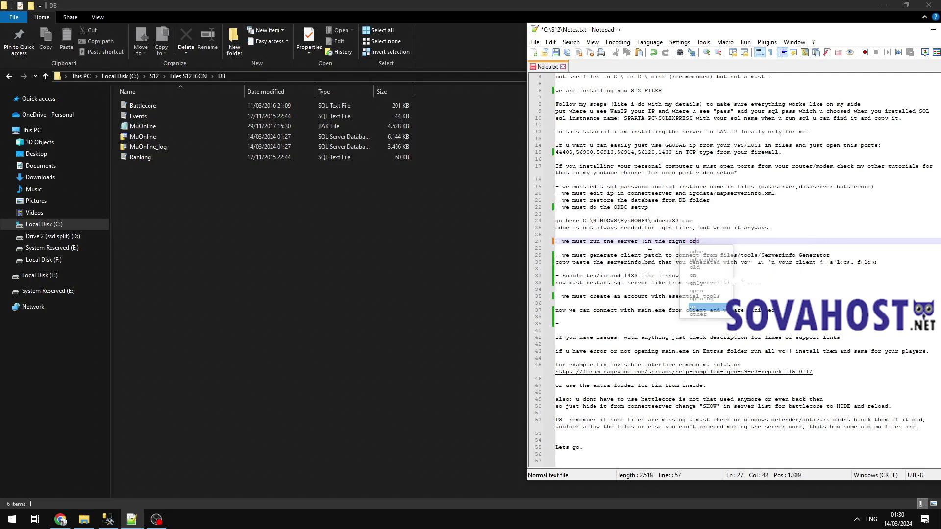
pyautogui.click(254, 196)
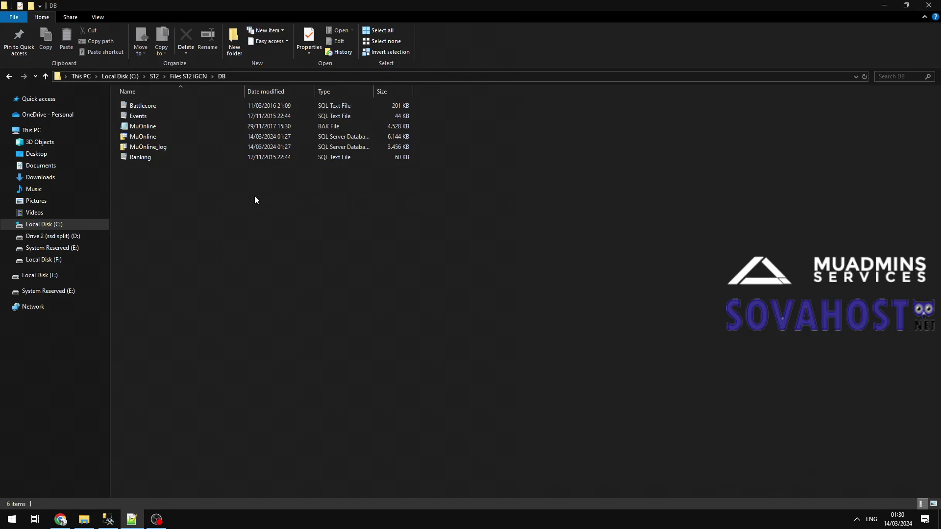
# Launch IGC.DataServer from 1. DataServer, check its log, then shut it down.
pyautogui.click(171, 76)
pyautogui.click(162, 105)
pyautogui.doubleClick(164, 105)
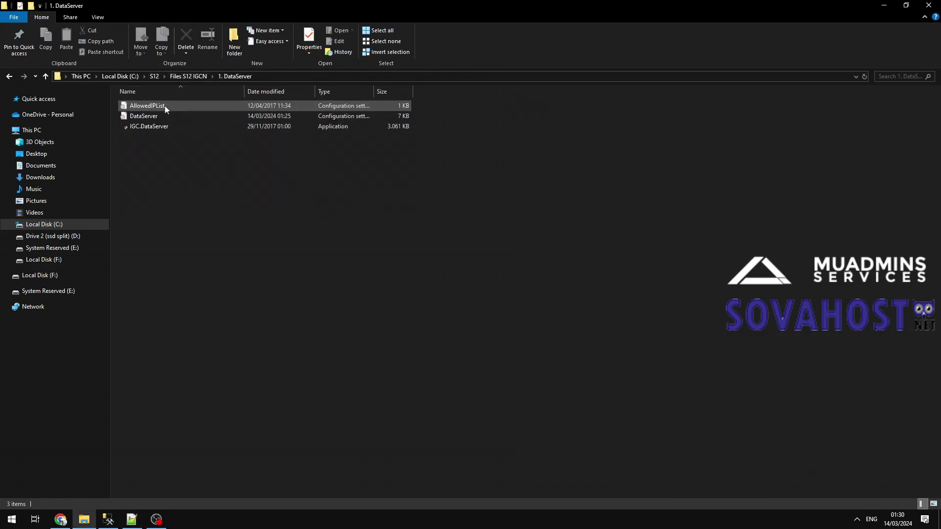
pyautogui.doubleClick(157, 126)
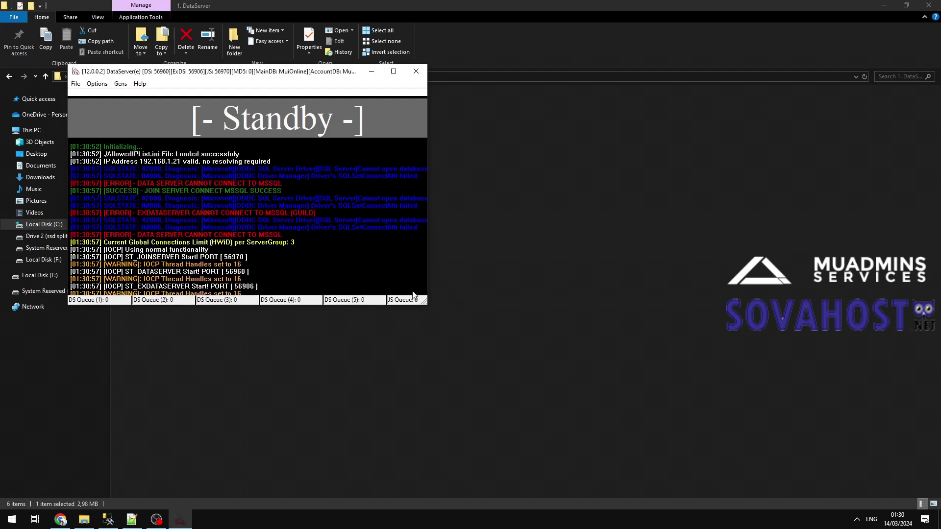
pyautogui.moveTo(425, 302); pyautogui.dragTo(589, 363)
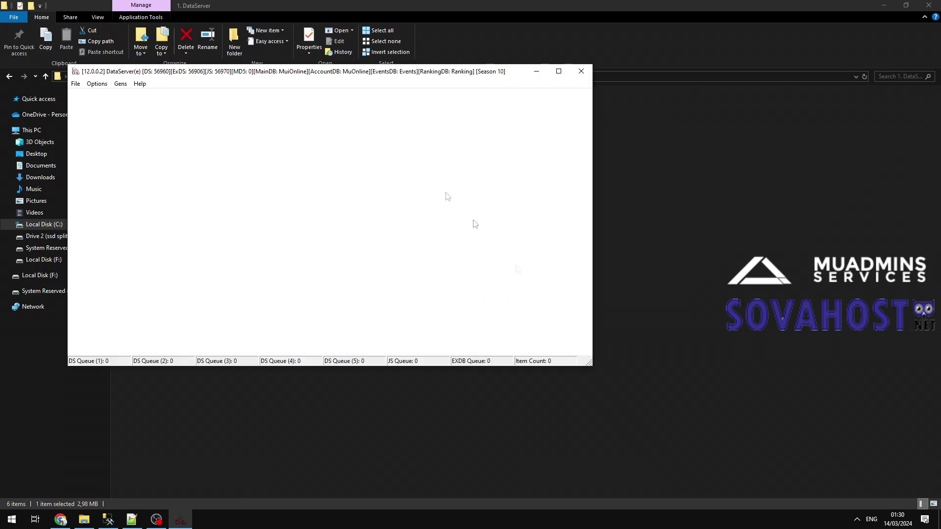
pyautogui.moveTo(349, 73); pyautogui.dragTo(482, 93)
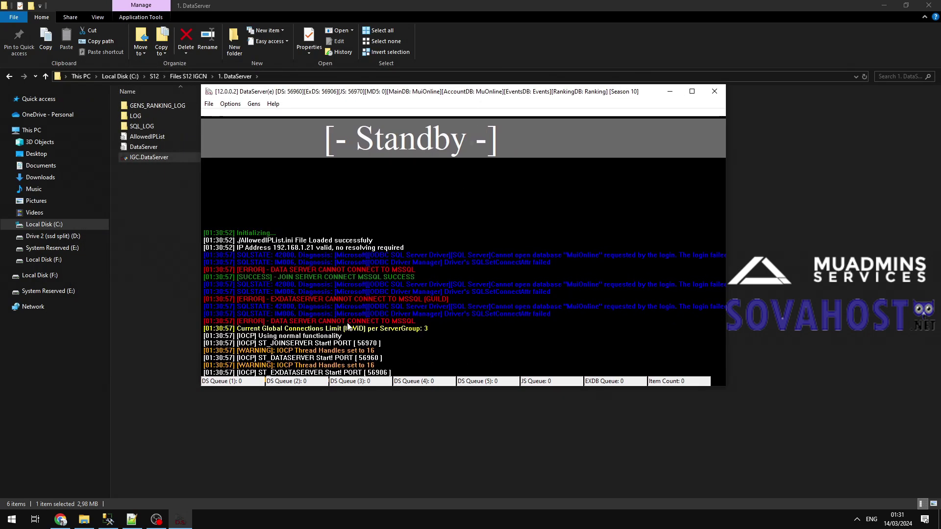
pyautogui.click(714, 91)
pyautogui.click(459, 296)
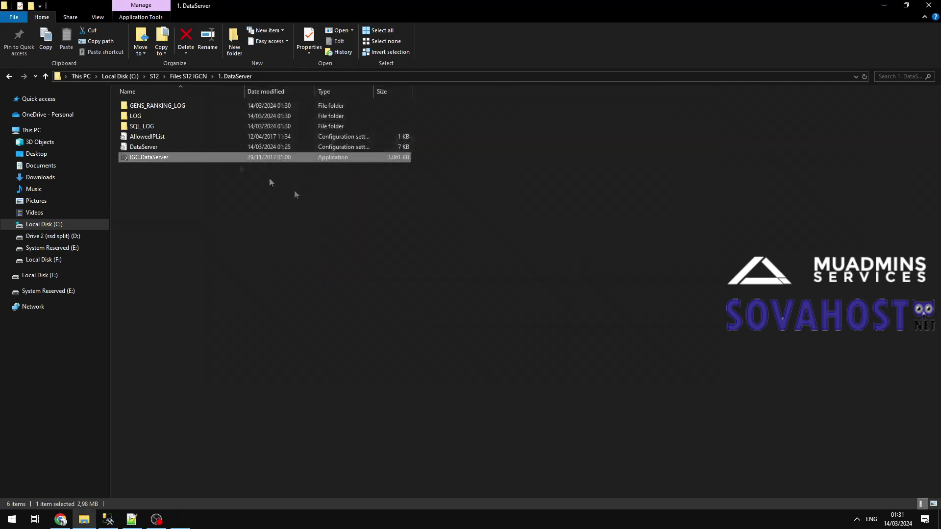
# Fix MuiOnline to MuOnline in the DataServer config, save, and relaunch IGC.DataServer minimized.
pyautogui.doubleClick(175, 146)
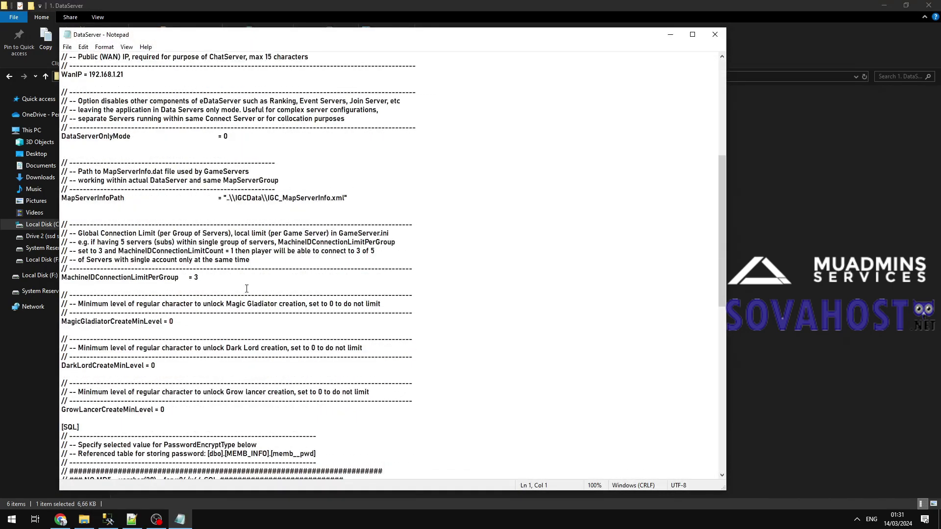
pyautogui.scroll(-16, 246, 288)
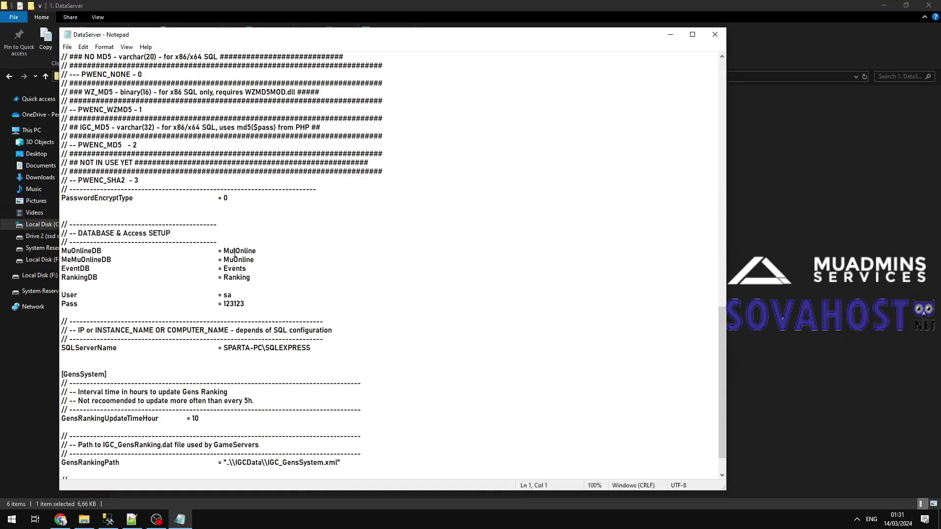
pyautogui.press('BackSpace')
pyautogui.hotkey('ctrl', 's')
pyautogui.click(713, 34)
pyautogui.doubleClick(160, 156)
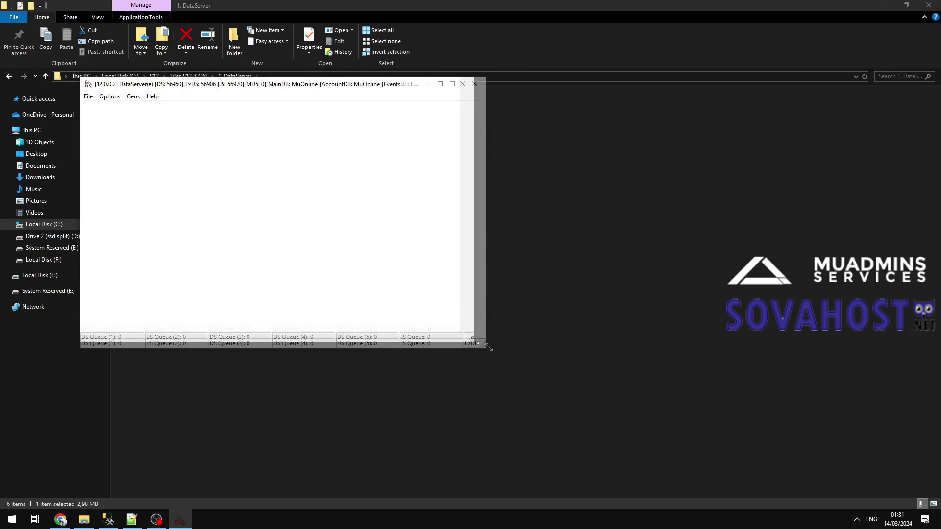
pyautogui.click(476, 88)
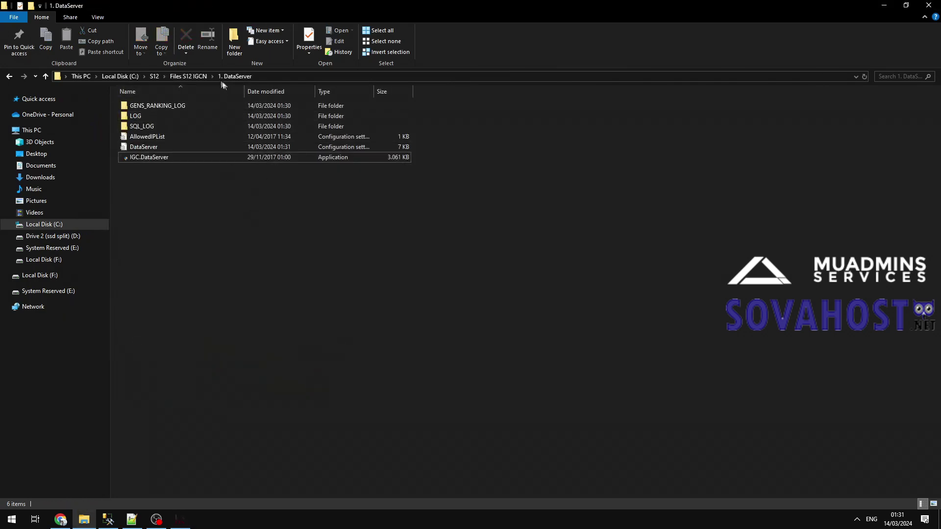
# Start IGC.DataServer from 2. DataServer_BattleCore and minimize its window.
pyautogui.click(198, 78)
pyautogui.doubleClick(152, 116)
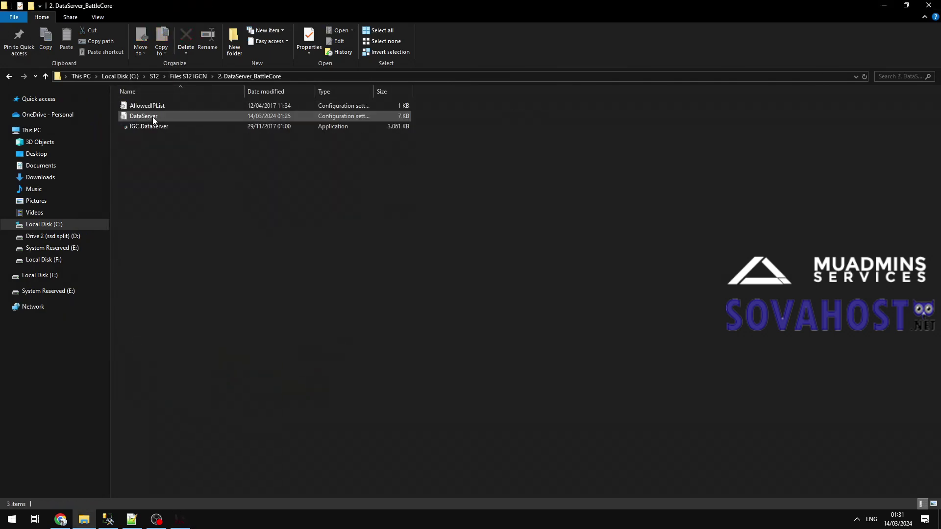
pyautogui.doubleClick(162, 126)
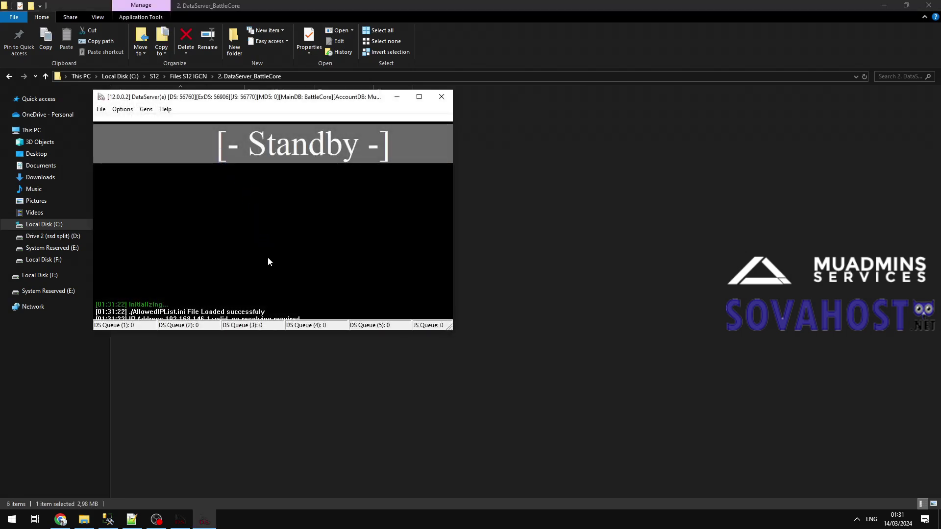
pyautogui.moveTo(446, 326); pyautogui.dragTo(587, 390)
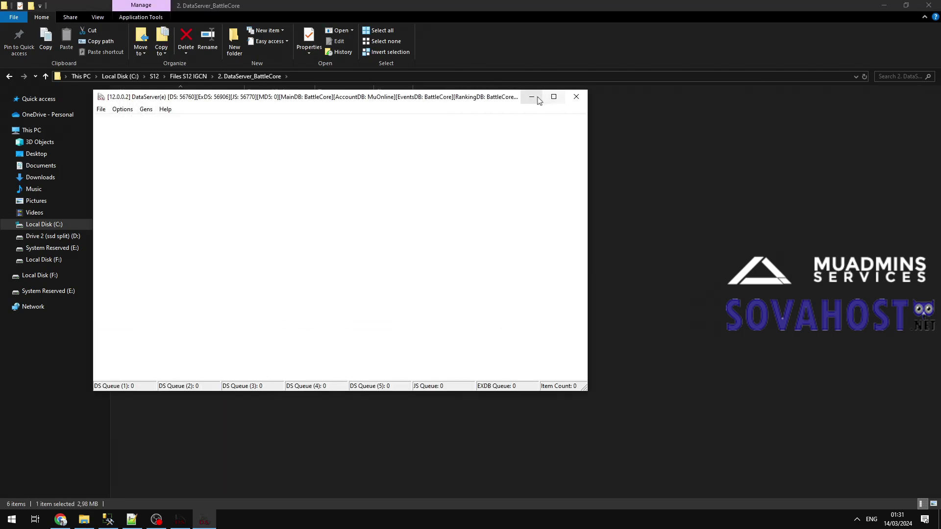
pyautogui.click(534, 96)
# Launch IGC.ConnectServer from 3. ConnectServer, allowing firewall access, and minimize it.
pyautogui.click(199, 76)
pyautogui.doubleClick(156, 126)
pyautogui.doubleClick(186, 127)
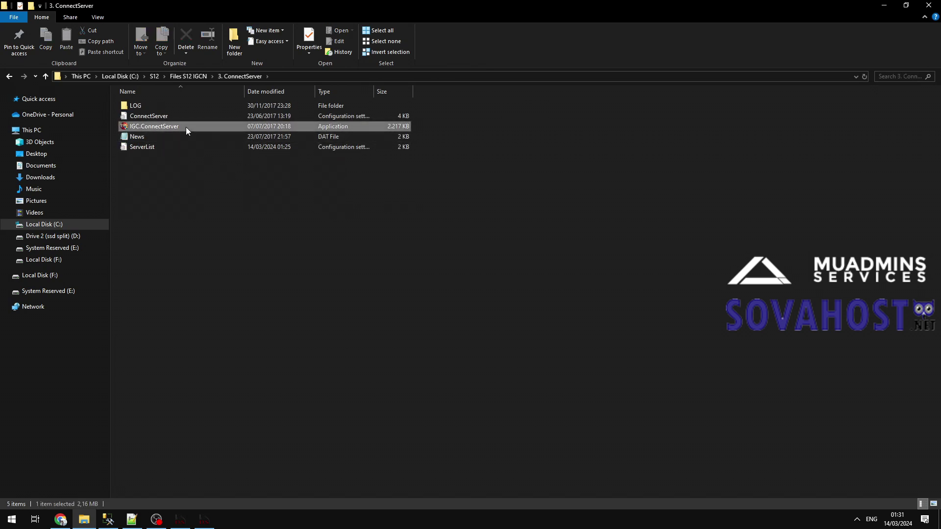
pyautogui.click(511, 346)
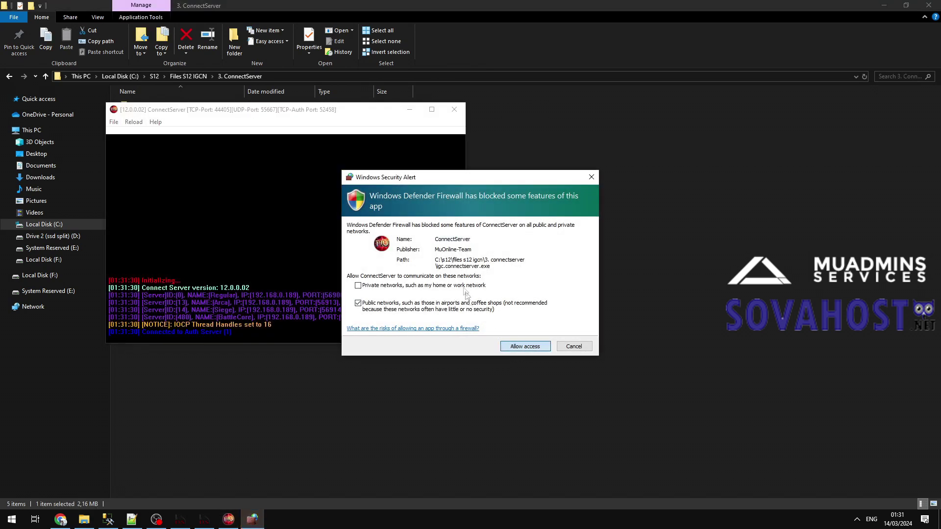
pyautogui.click(409, 110)
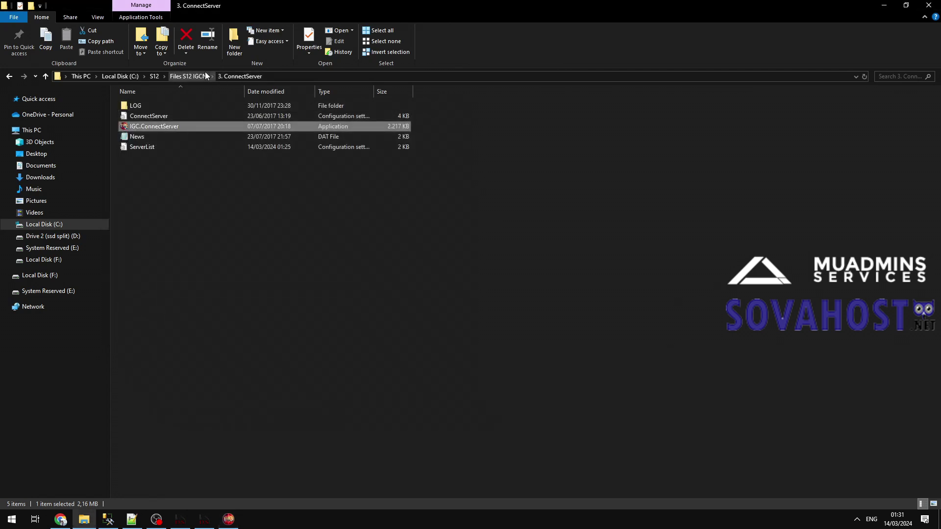
# Launch IGC.GameServer from the 5. GameServer_Regular folder.
pyautogui.click(205, 73)
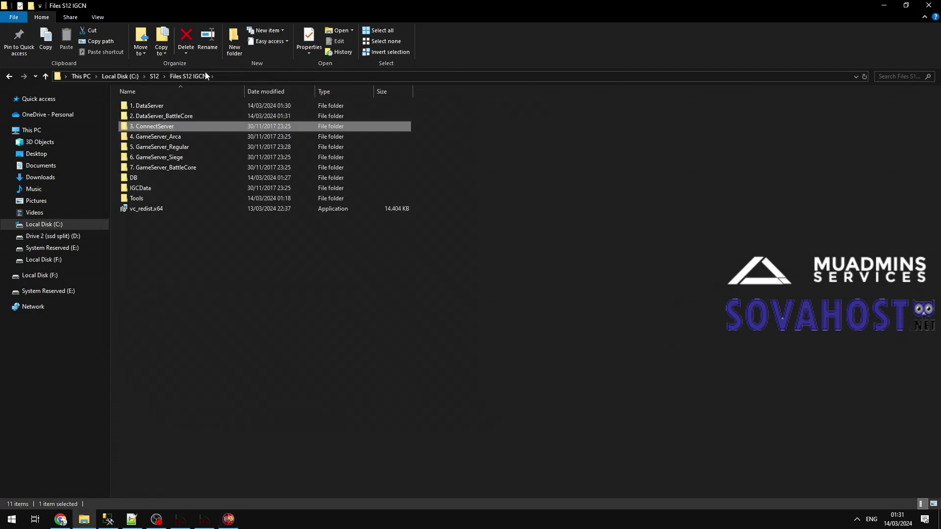
pyautogui.click(176, 147)
pyautogui.click(193, 147)
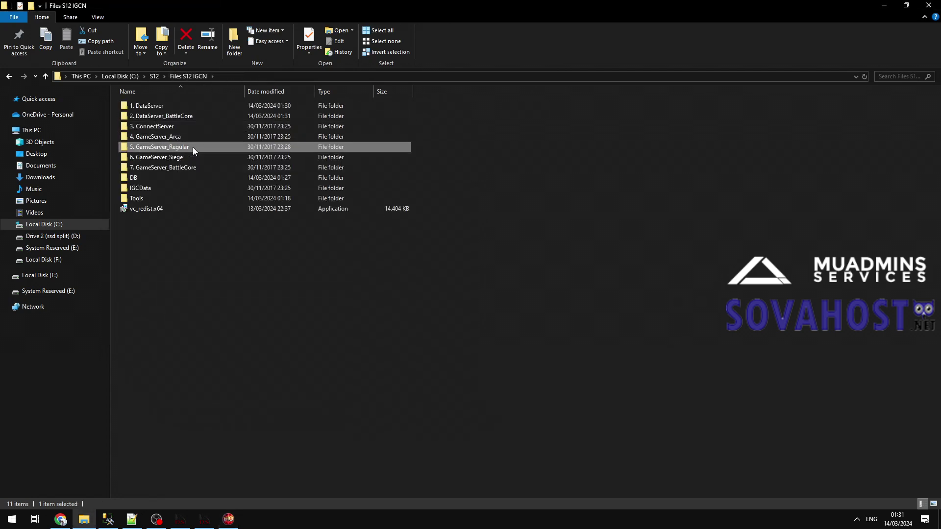
pyautogui.click(208, 147)
pyautogui.doubleClick(209, 147)
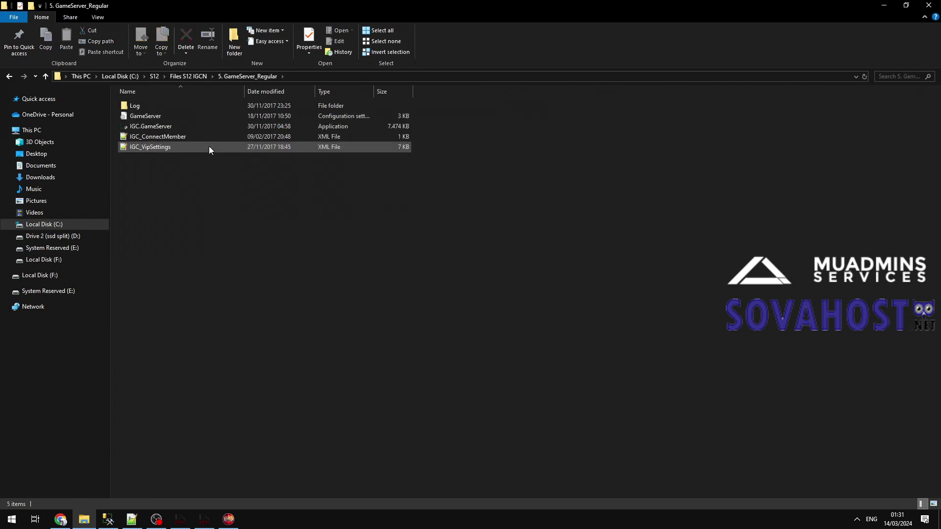
pyautogui.click(169, 126)
pyautogui.doubleClick(170, 127)
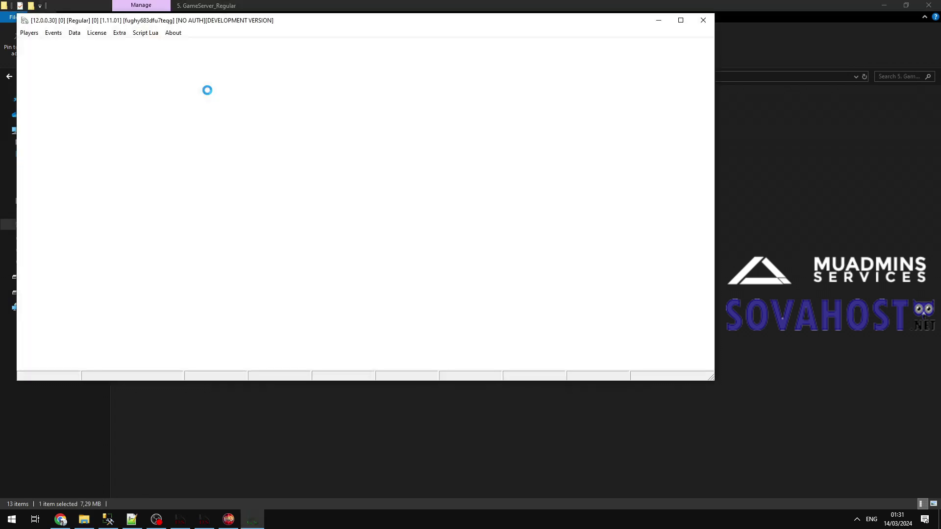
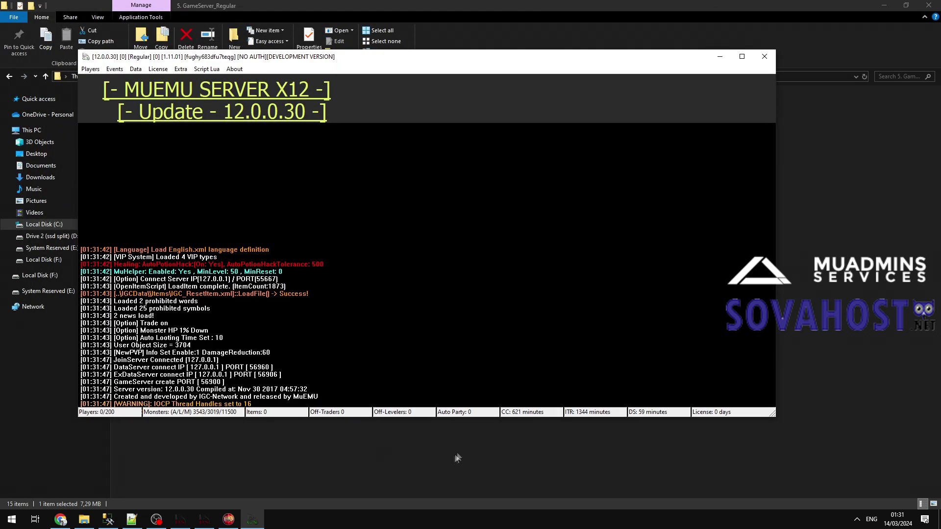
# Launch IGC.GameServer from the 4. GameServer_Arca and 6. GameServer_Siege folders.
pyautogui.click(453, 461)
pyautogui.click(199, 76)
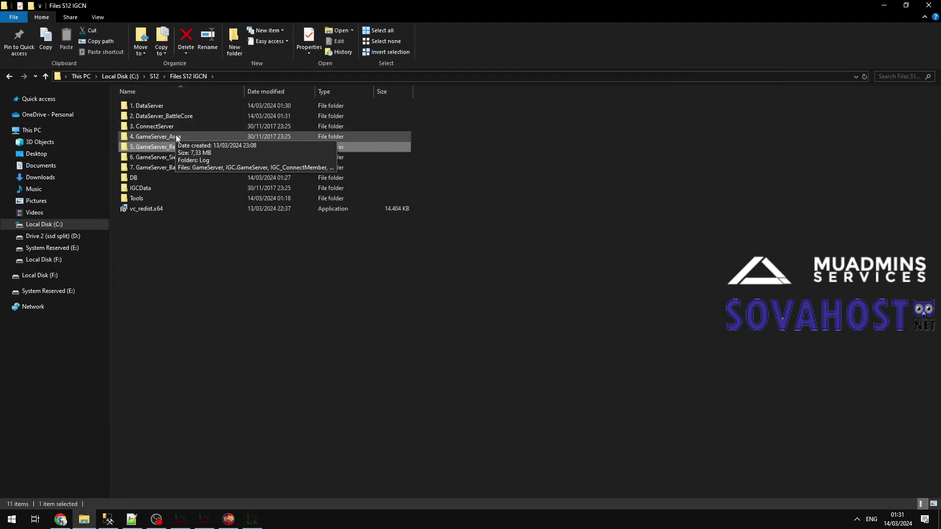
pyautogui.doubleClick(177, 137)
pyautogui.doubleClick(178, 128)
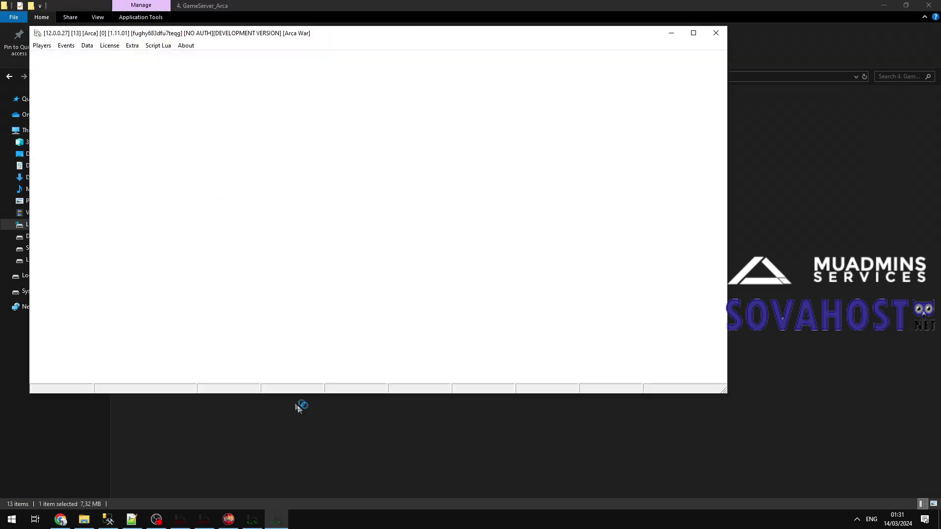
pyautogui.click(303, 411)
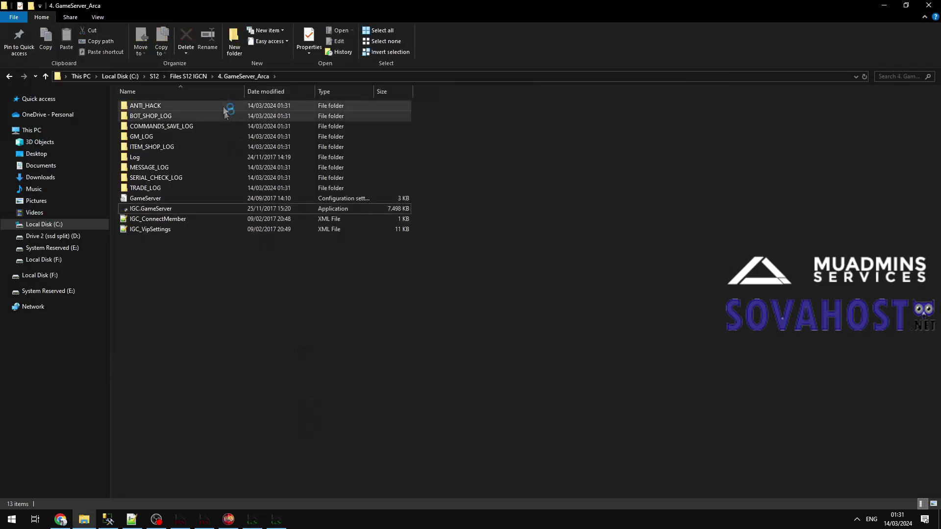
pyautogui.click(198, 76)
pyautogui.doubleClick(186, 158)
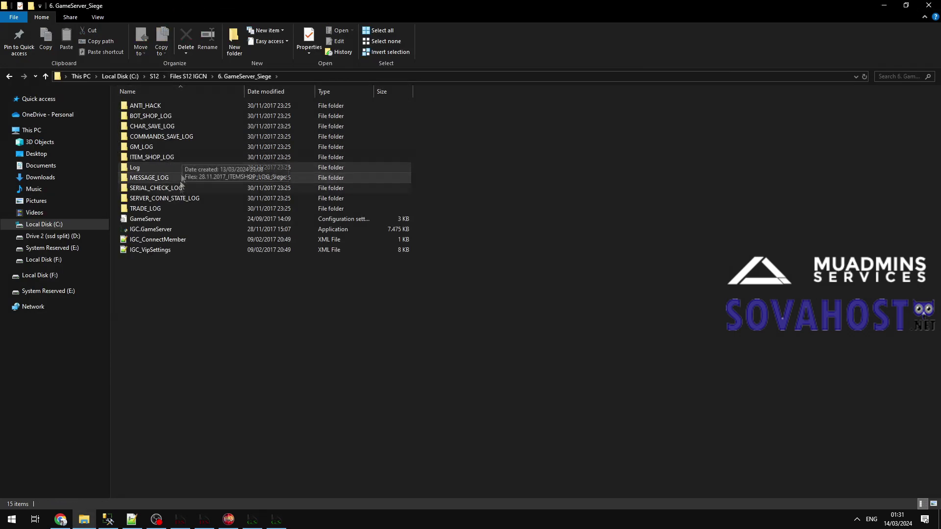
pyautogui.doubleClick(165, 229)
# Launch IGC.GameServer from 7. GameServer_BattleCore and dismiss the CastleSiege date error.
pyautogui.click(284, 419)
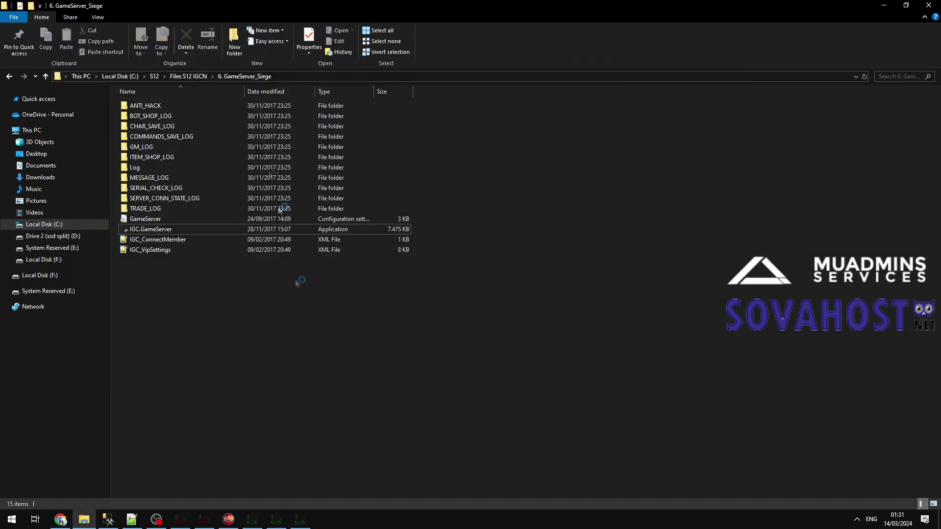
pyautogui.click(196, 76)
pyautogui.doubleClick(192, 170)
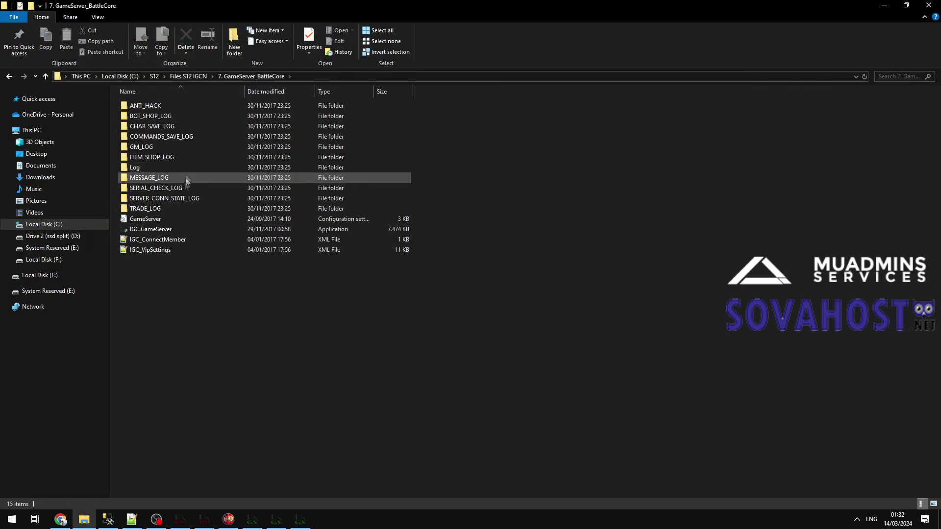
pyautogui.doubleClick(166, 231)
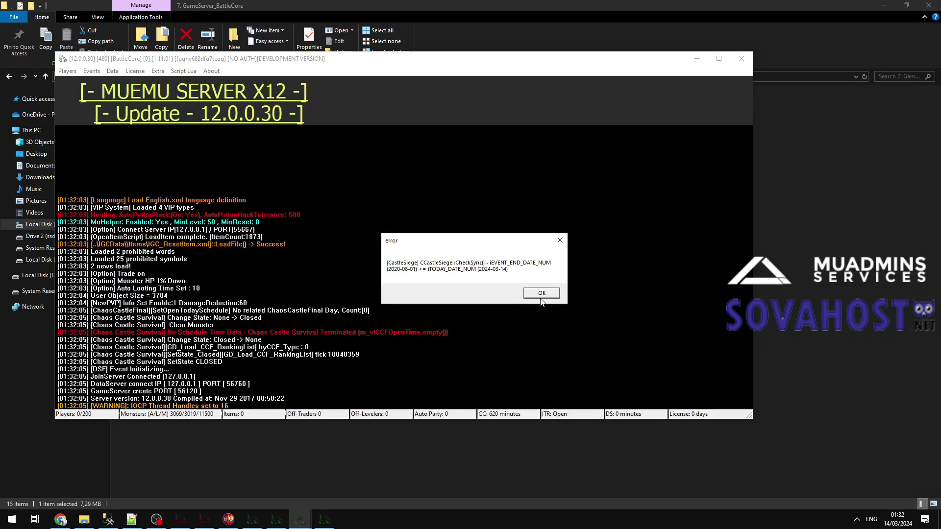
pyautogui.click(541, 293)
# Dismiss the second CastleSiege message and return to SQL Server Management Studio.
pyautogui.press('Return')
pyautogui.click(109, 521)
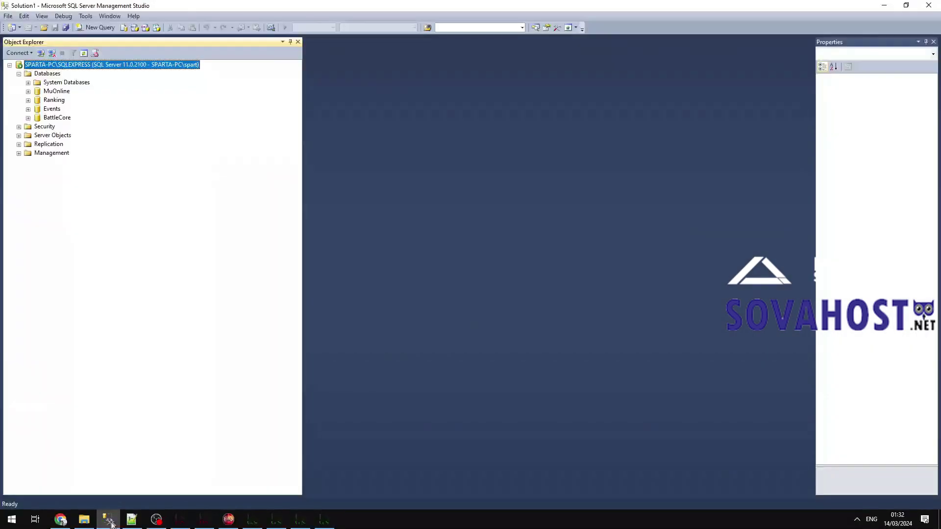
pyautogui.press('super')
pyautogui.write('ix cs error this way')
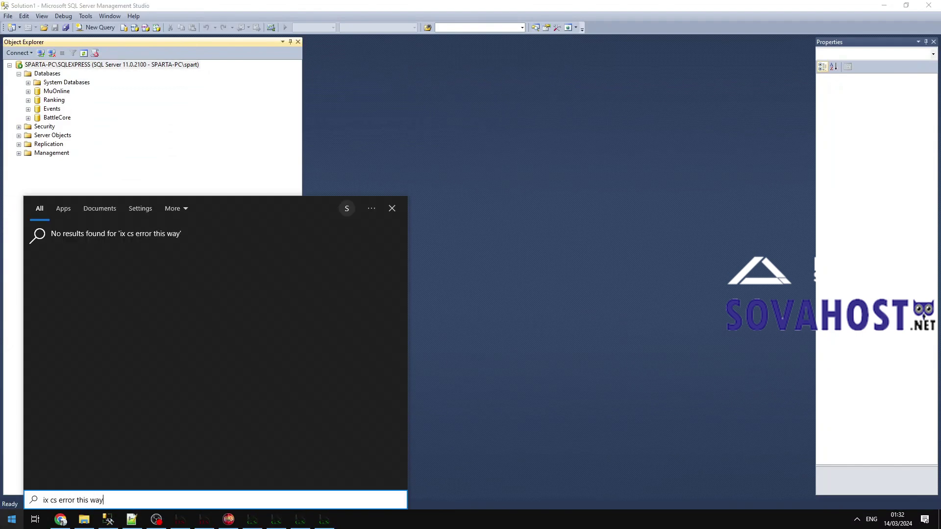
pyautogui.press('Tab')
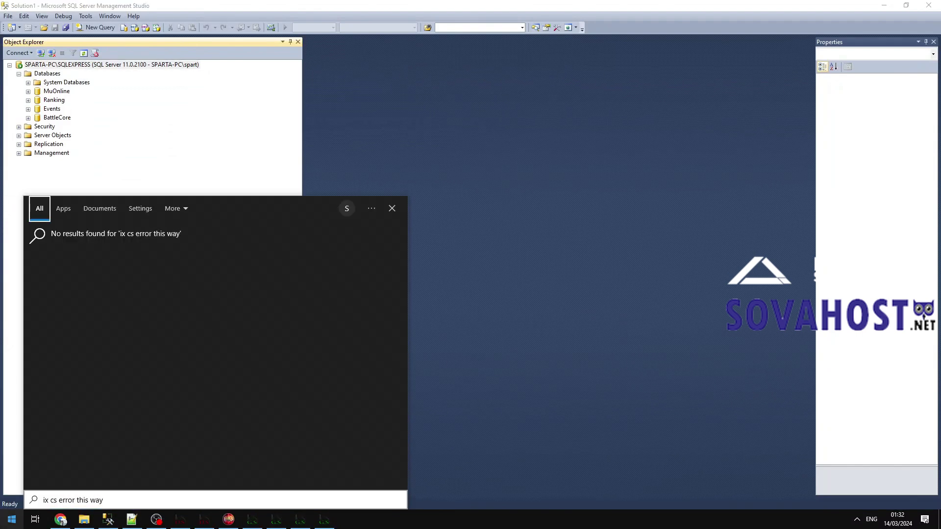
pyautogui.click(47, 501)
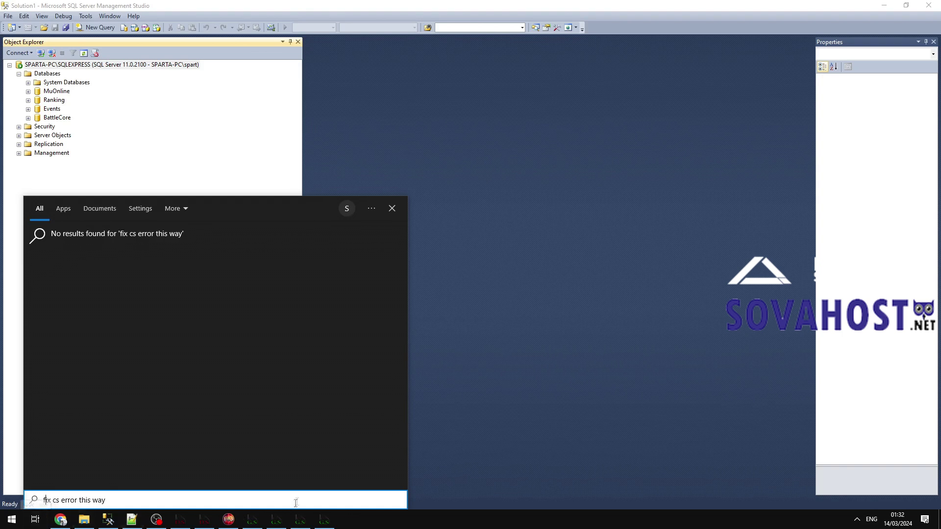
pyautogui.hotkey('ctrl', 'a')
pyautogui.click(370, 137)
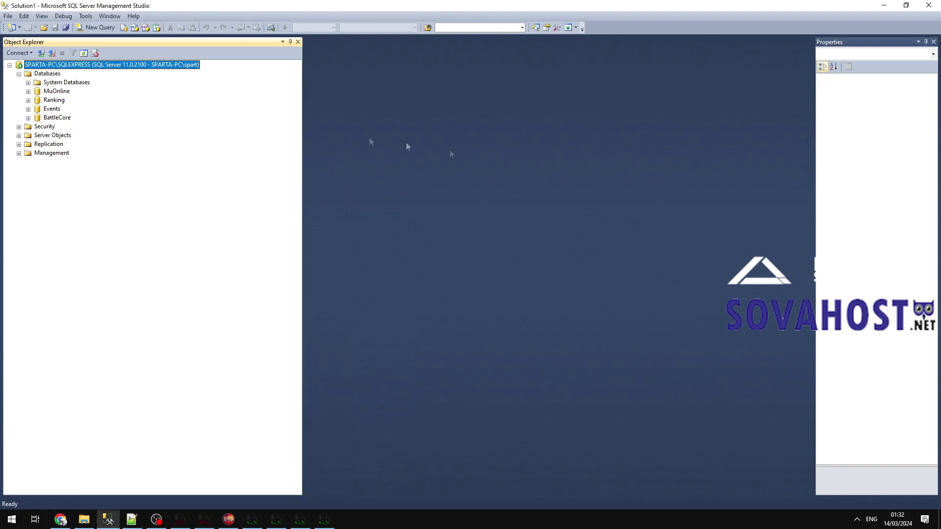
# Expand MuOnline > Tables and open Edit Top 200 Rows for dbo.MuCastle_DATA.
pyautogui.doubleClick(56, 92)
pyautogui.doubleClick(61, 110)
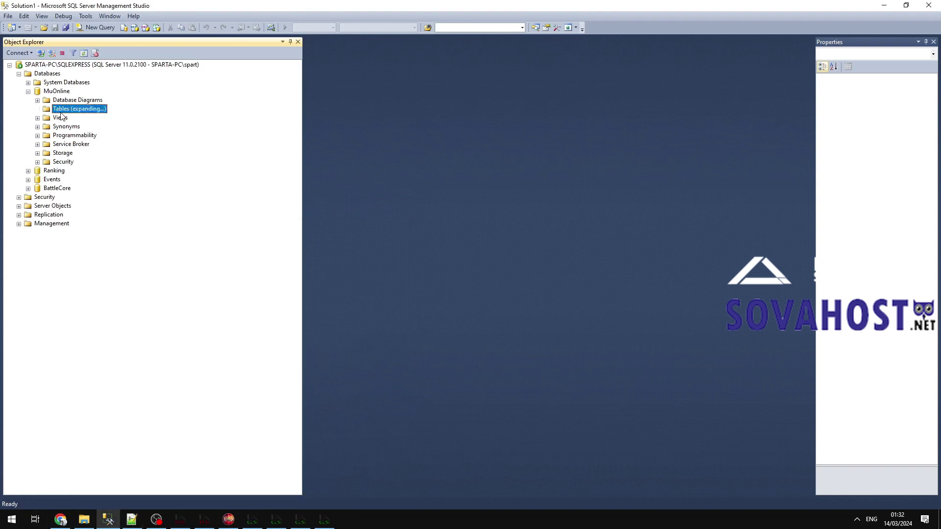
pyautogui.scroll(-4, 123, 255)
pyautogui.click(113, 146)
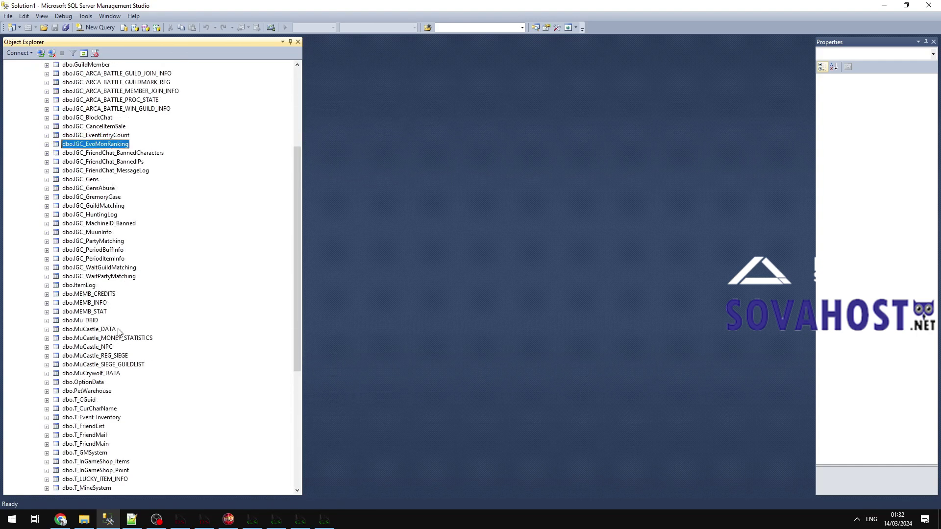
pyautogui.rightClick(103, 331)
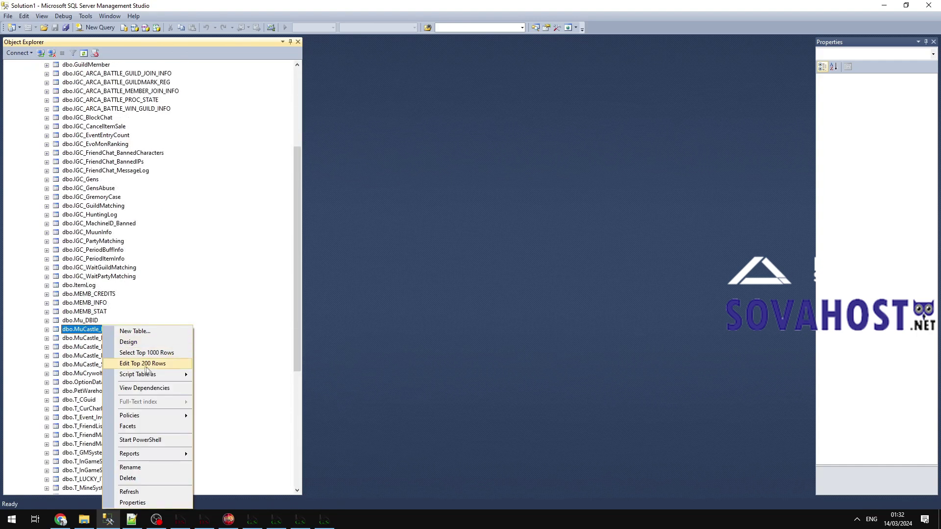
pyautogui.click(147, 364)
pyautogui.rightClick(104, 329)
pyautogui.click(130, 363)
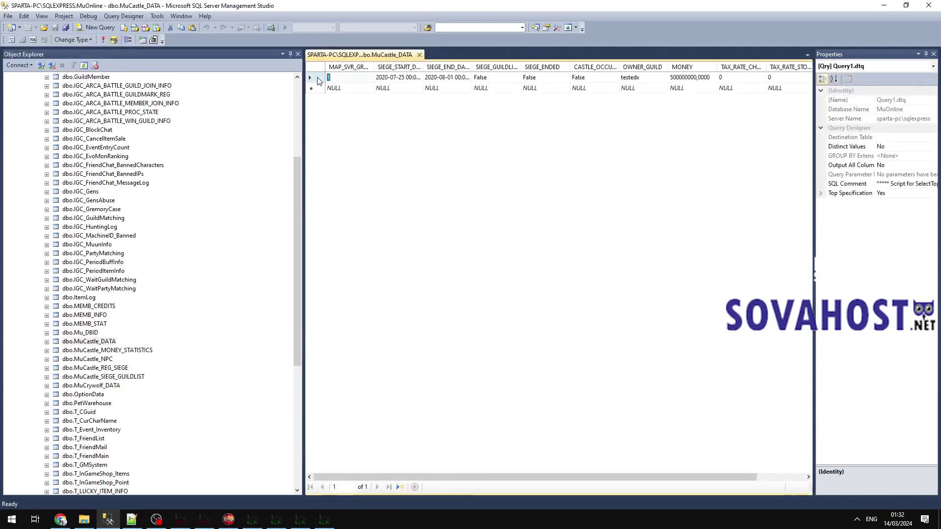
# Delete the castle data row, confirm with Yes, and close the editing grid.
pyautogui.rightClick(318, 78)
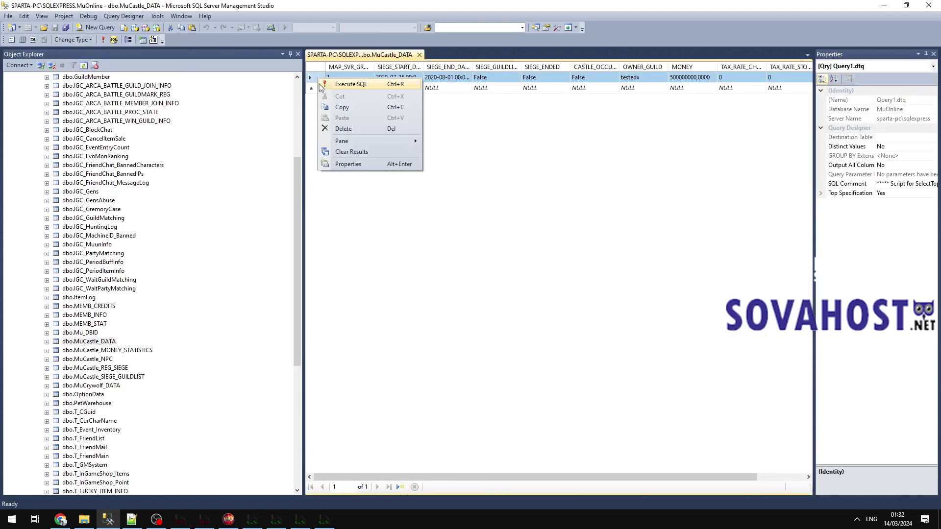
pyautogui.click(353, 128)
pyautogui.click(476, 302)
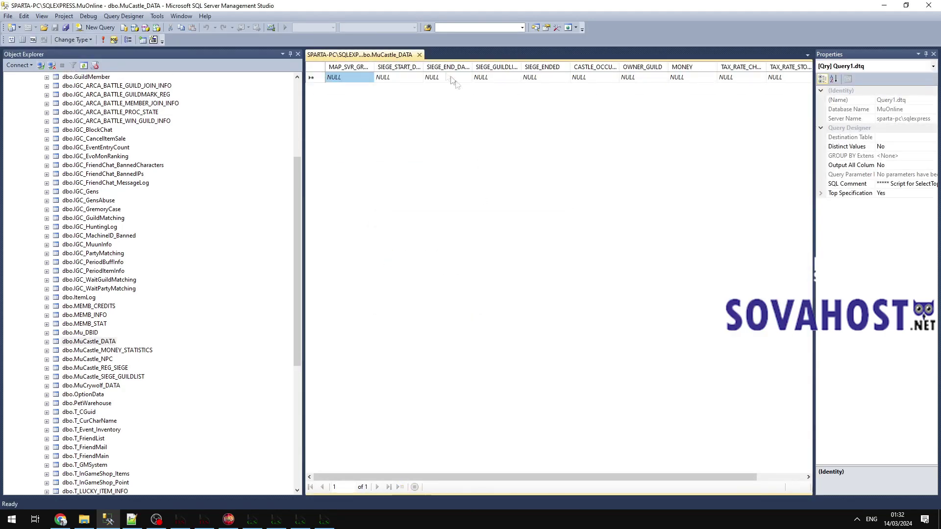
pyautogui.click(419, 55)
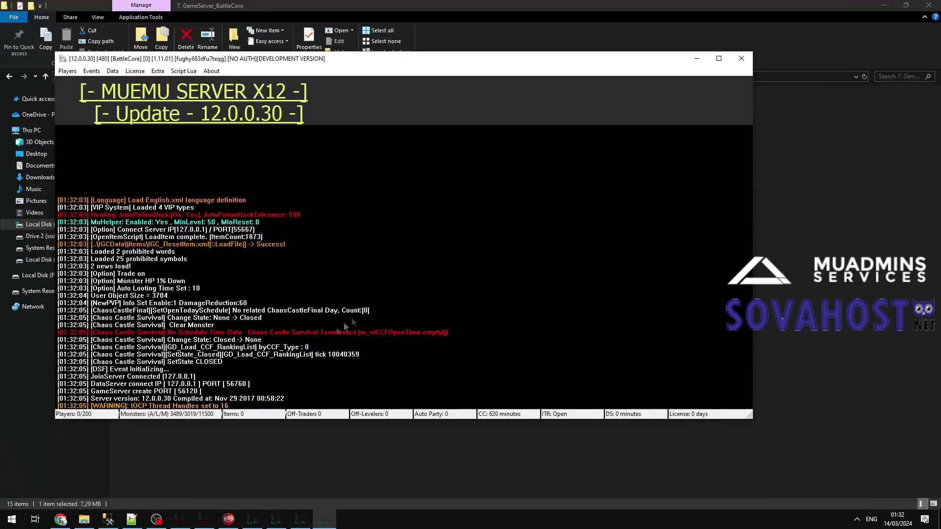
# Minimize the BattleCore server window and close the Siege game server.
pyautogui.click(697, 58)
pyautogui.click(277, 520)
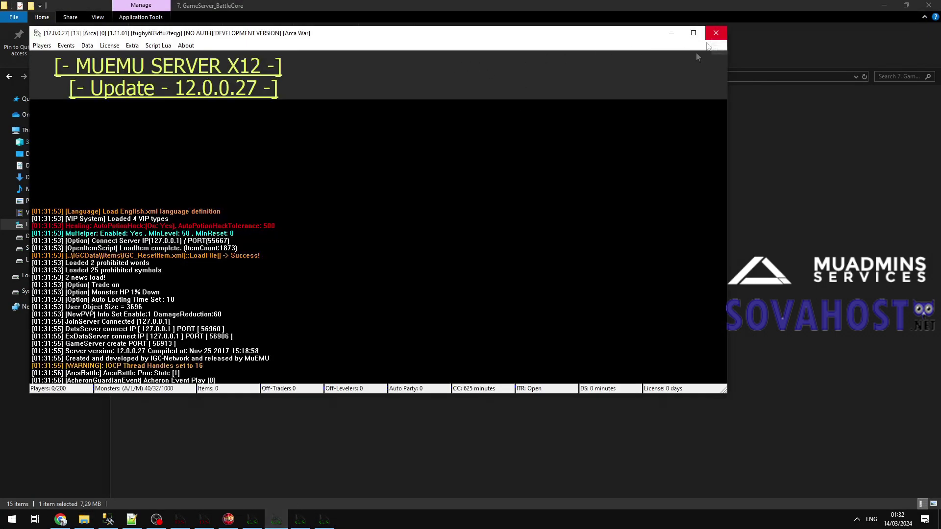
pyautogui.click(300, 520)
pyautogui.click(729, 46)
pyautogui.click(460, 287)
# Relaunch IGC.GameServer from 6. GameServer_Siege and minimize its window.
pyautogui.click(461, 423)
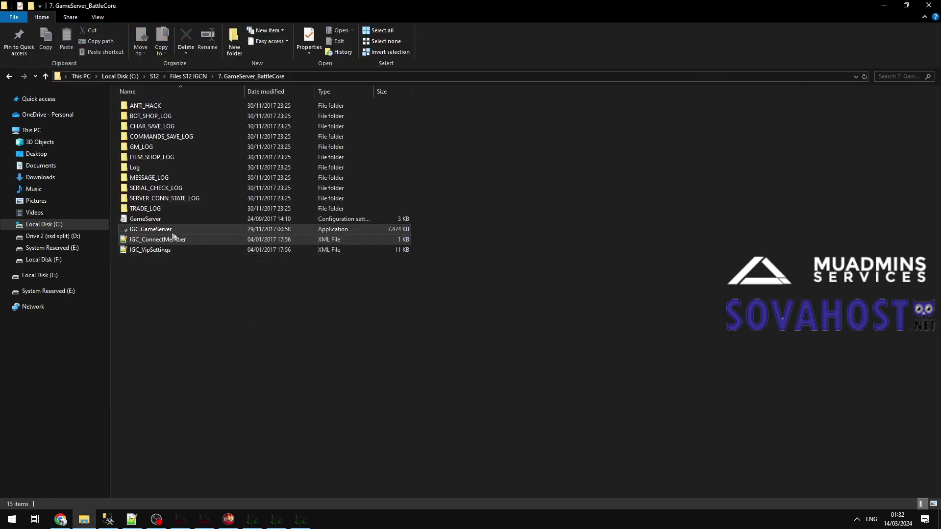
pyautogui.click(200, 77)
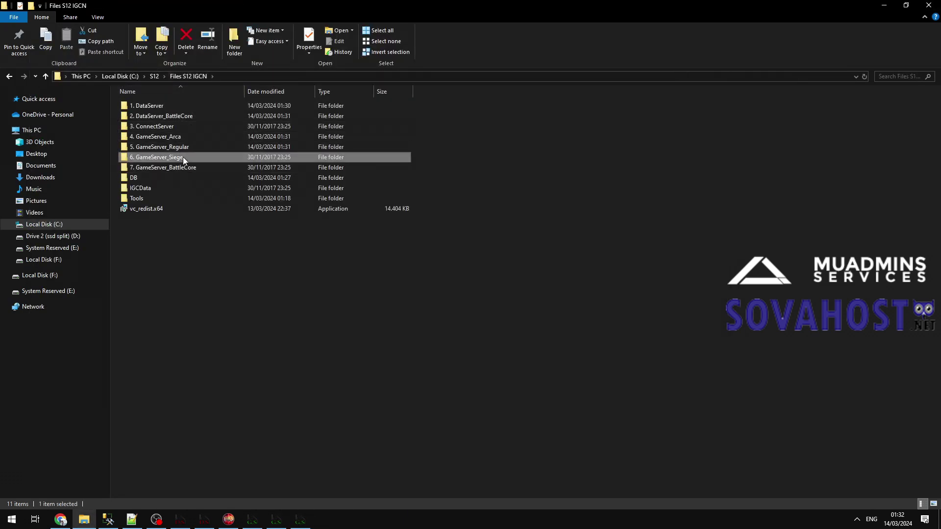
pyautogui.doubleClick(185, 157)
pyautogui.click(308, 78)
pyautogui.write('cs = sieege')
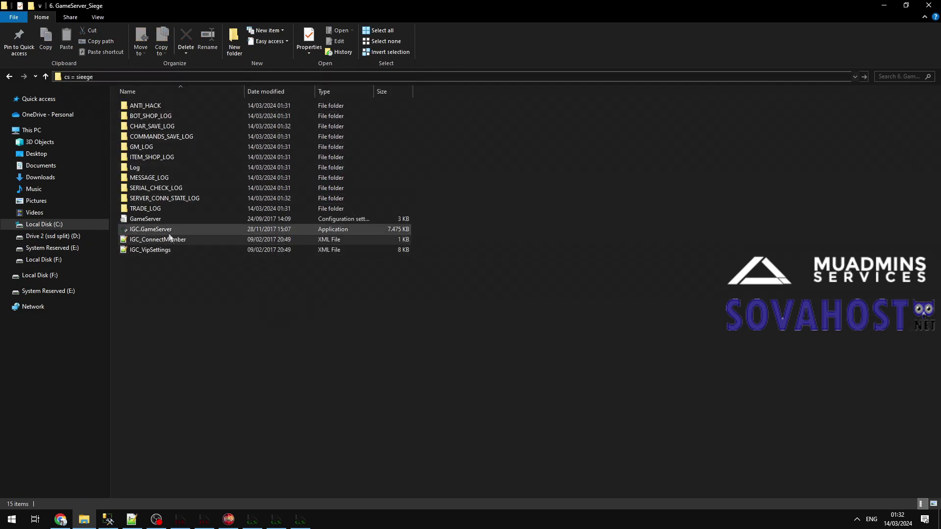
pyautogui.doubleClick(169, 232)
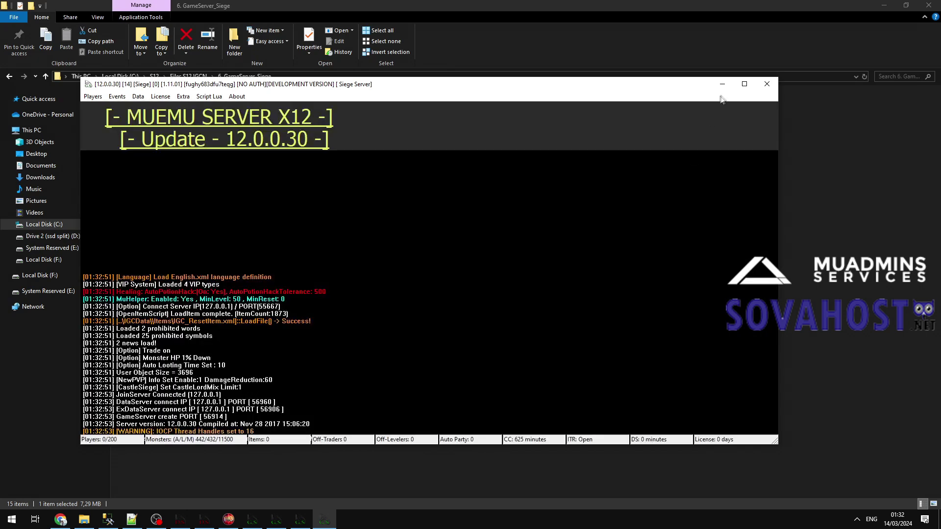
pyautogui.click(722, 84)
# Type a temporary note in the address bar, discard it, and go up to Files S12 IGCN.
pyautogui.click(639, 77)
pyautogui.write('and u dont need necesa')
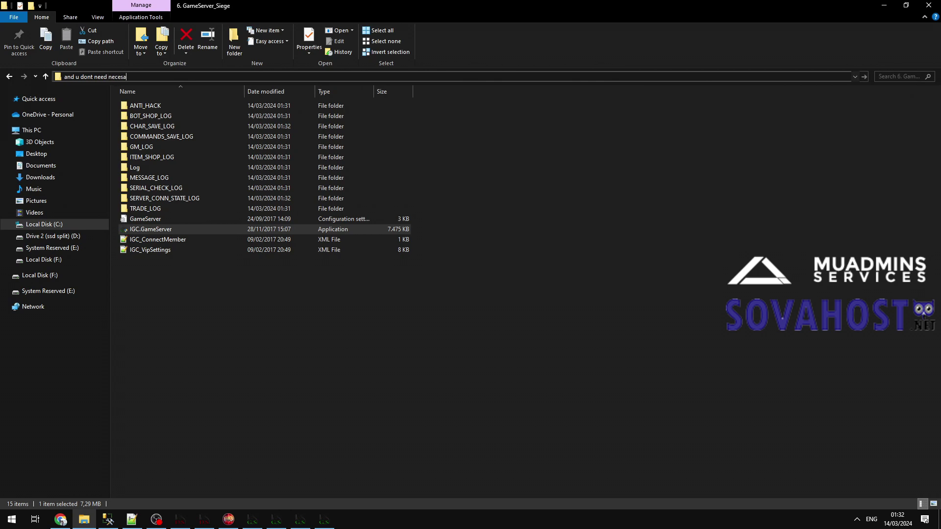
pyautogui.write('rility batlecore so to disable it go here and')
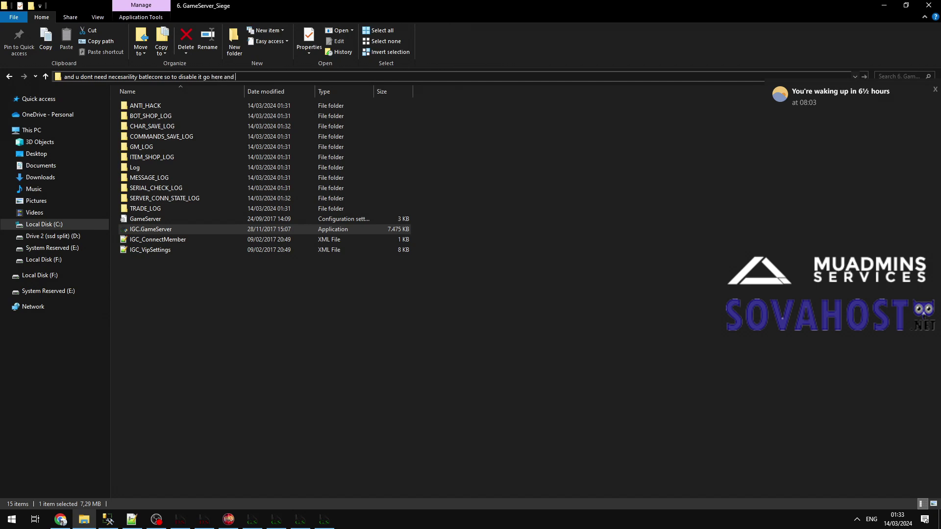
pyautogui.write('ke it HIDE')
pyautogui.click(557, 210)
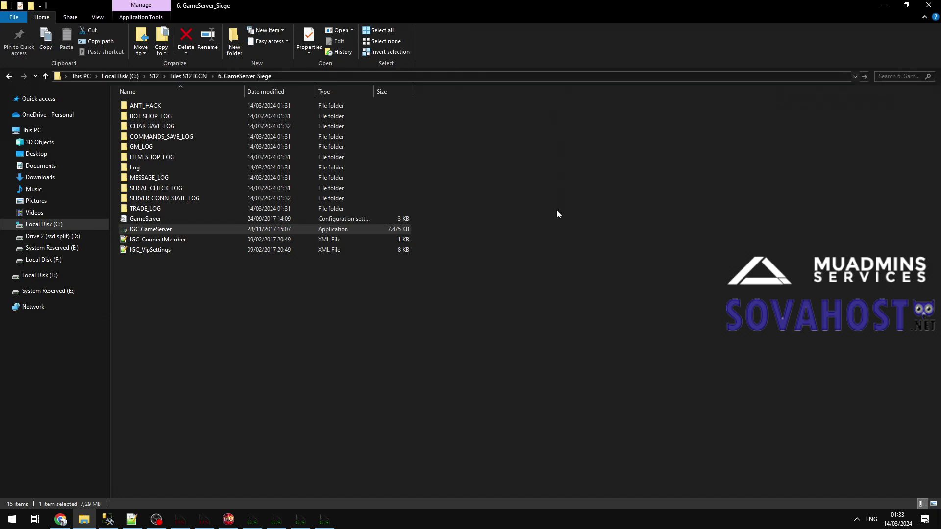
pyautogui.click(193, 77)
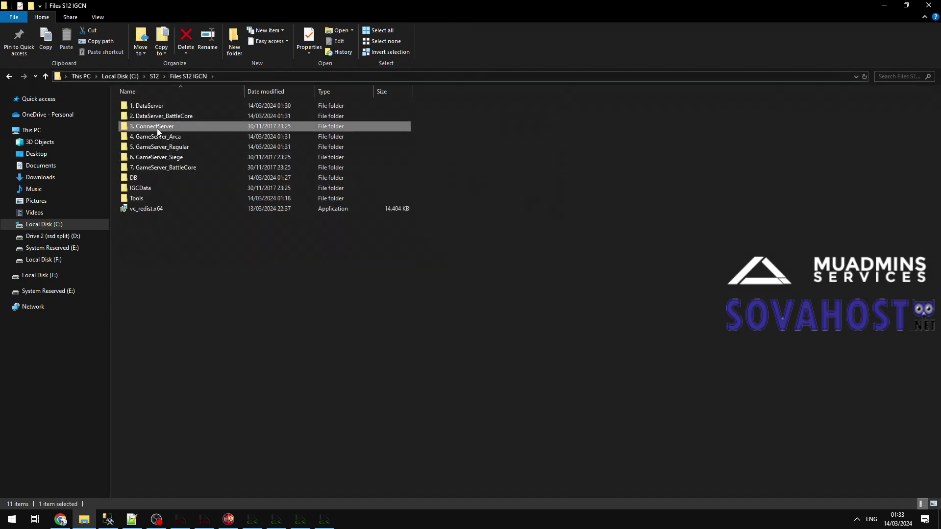
# In 3. ConnectServer\ServerList, set BattleCore Visible to 0, remove the note lines, and save.
pyautogui.doubleClick(157, 128)
pyautogui.doubleClick(149, 148)
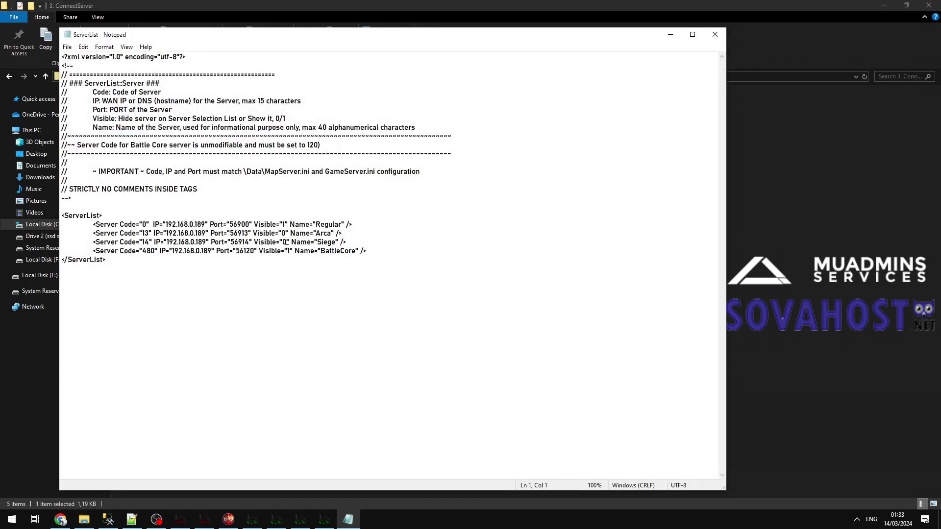
pyautogui.write('0')
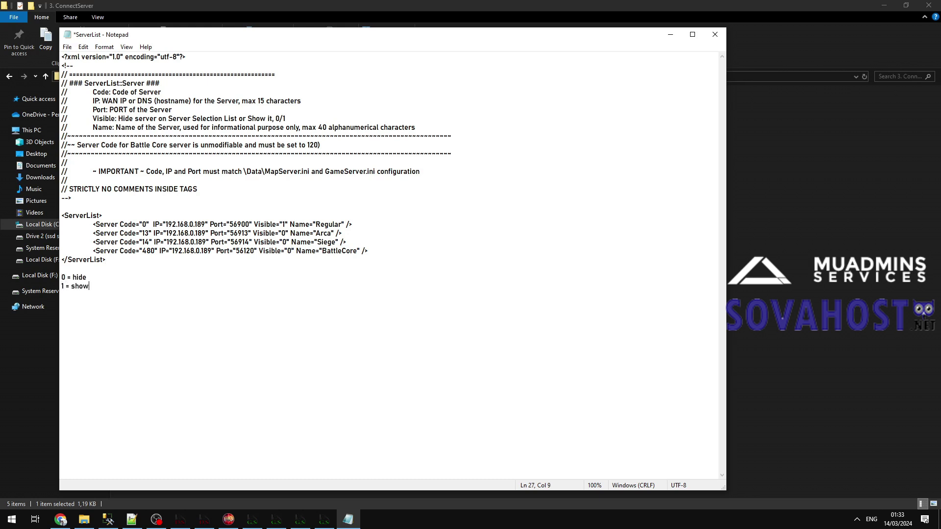
pyautogui.moveTo(294, 313); pyautogui.dragTo(52, 278)
pyautogui.press('BackSpace')
pyautogui.hotkey('ctrl', 's')
pyautogui.click(715, 35)
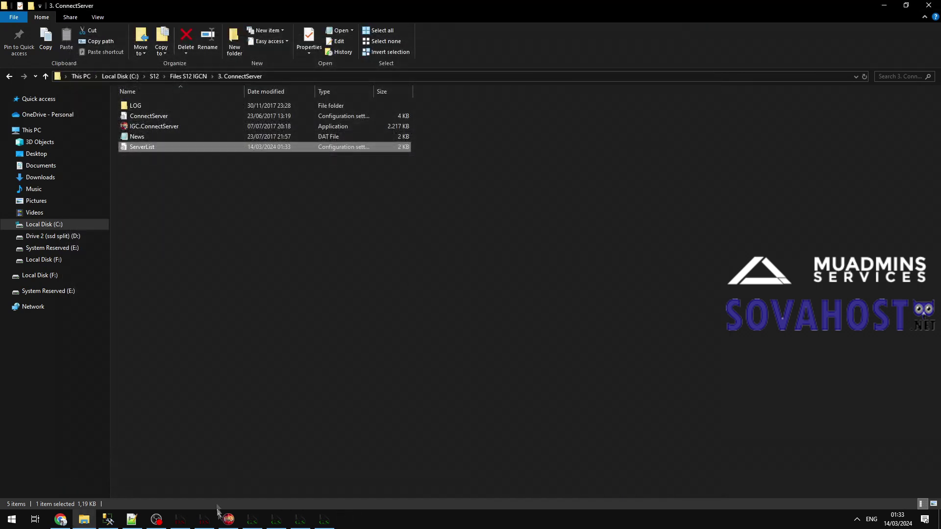
# Reload the Servers List in ConnectServer, minimize it, and return to Files S12 IGCN.
pyautogui.click(228, 519)
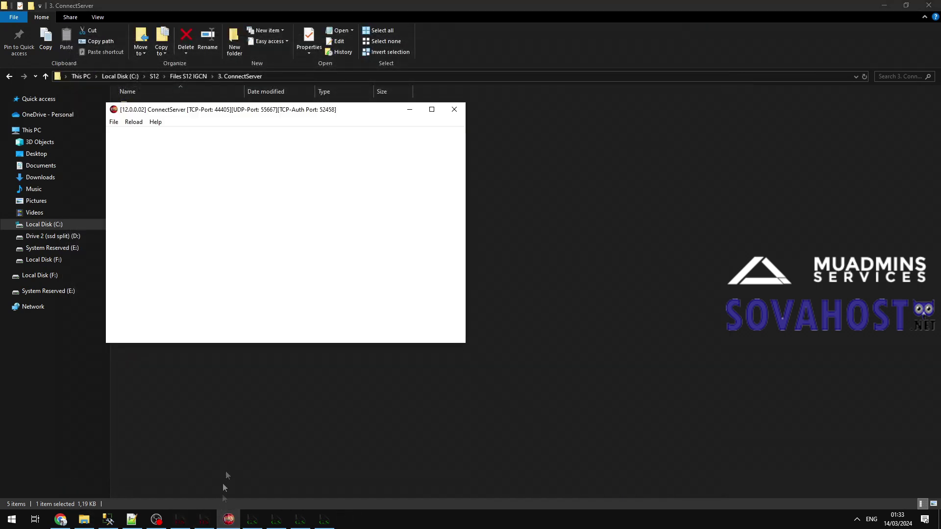
pyautogui.click(133, 121)
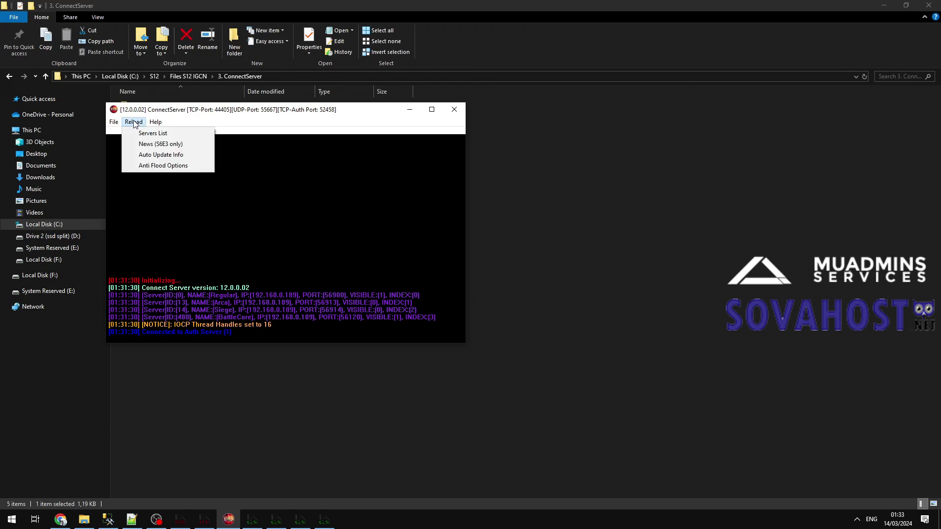
pyautogui.click(161, 133)
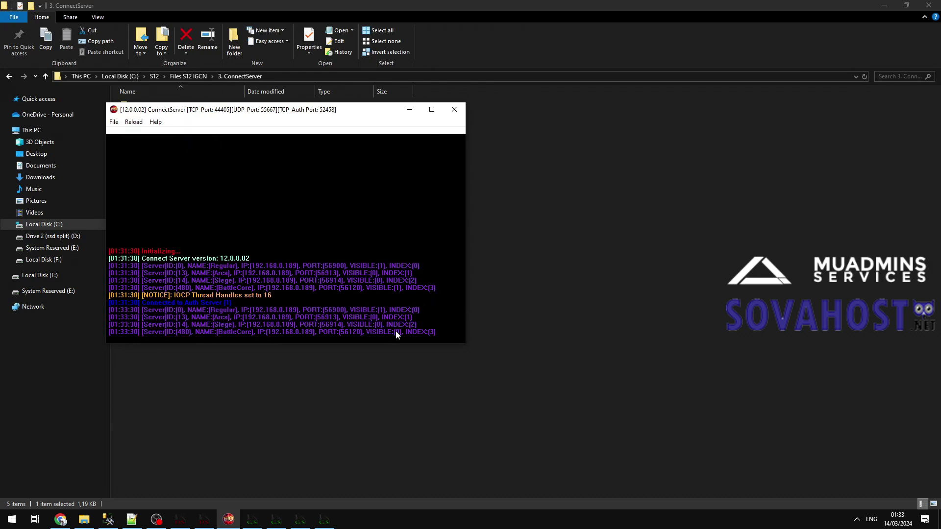
pyautogui.click(410, 109)
pyautogui.click(193, 78)
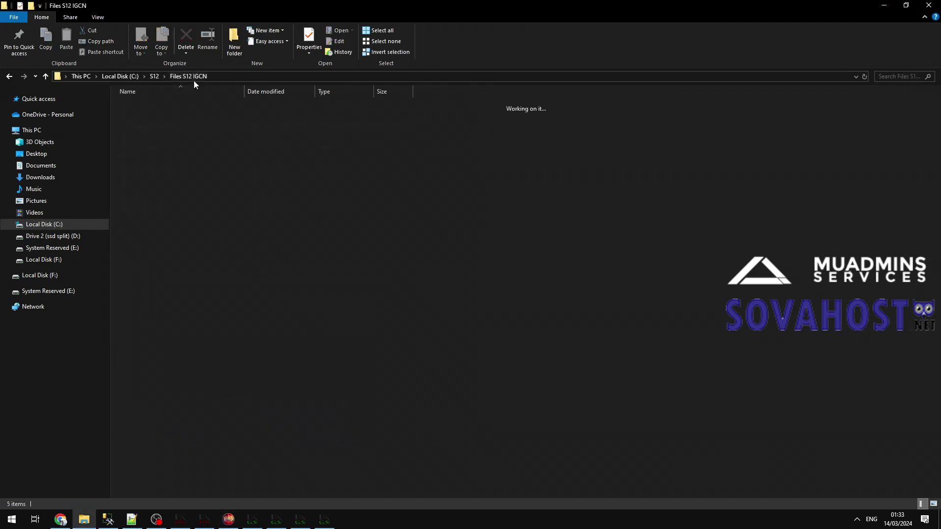
# Run vc_redist.x64, accept the licence, install, and close the Setup Failed message.
pyautogui.click(234, 288)
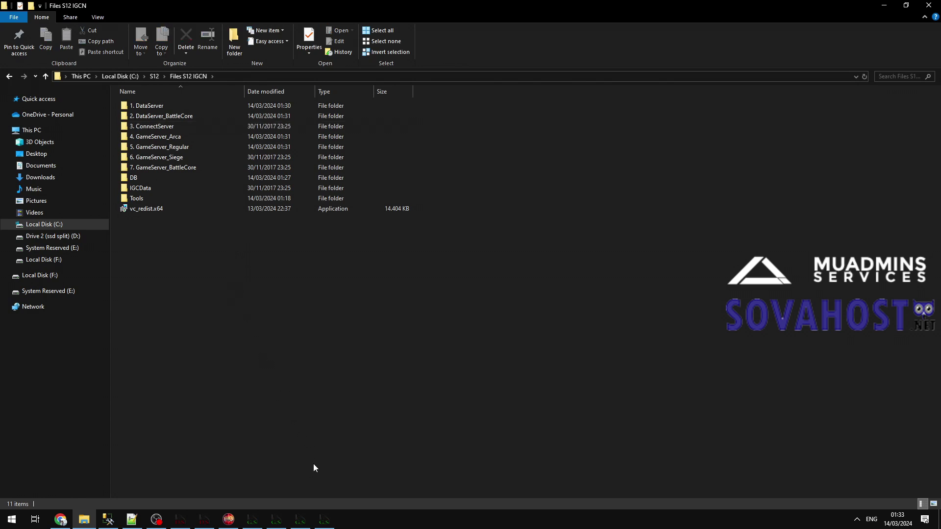
pyautogui.doubleClick(154, 209)
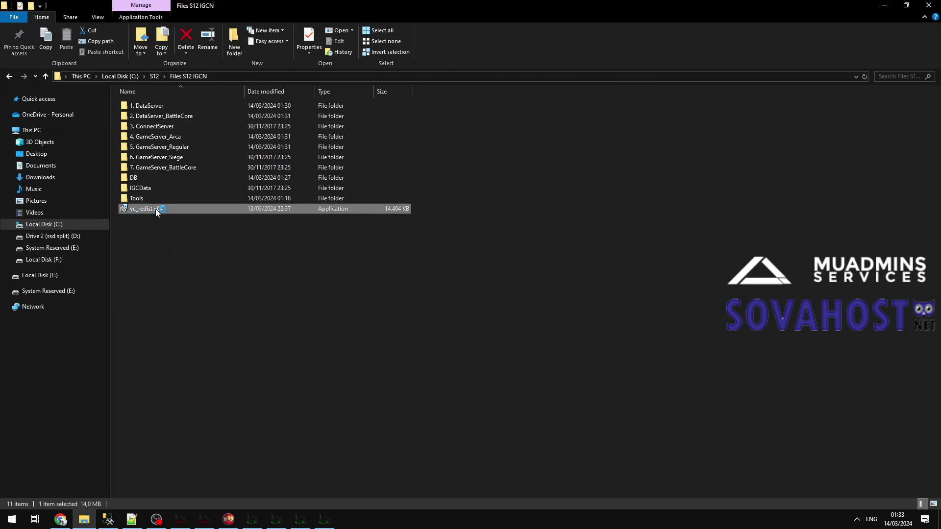
pyautogui.click(456, 302)
pyautogui.click(520, 315)
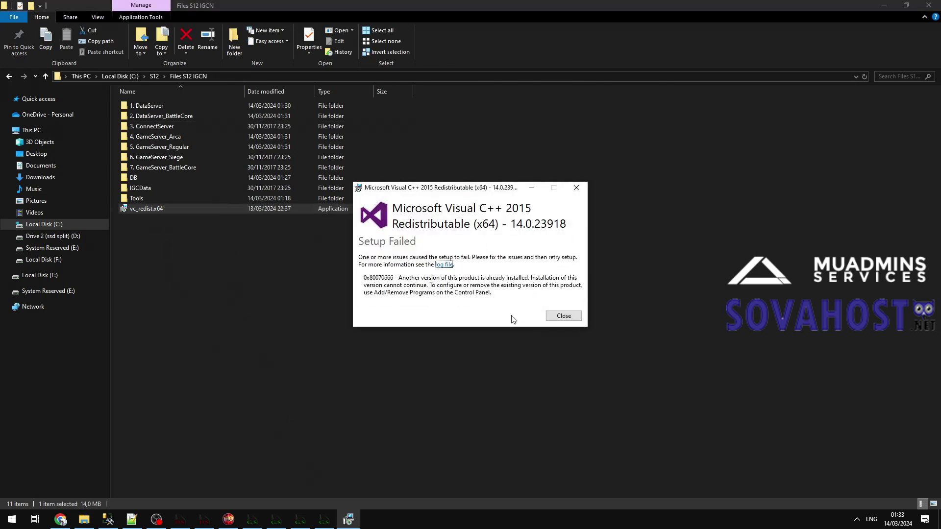
pyautogui.click(562, 316)
# Type a temporary note in the path field, then discard it.
pyautogui.click(264, 76)
pyautogui.write('run this if u cant open .exe fi')
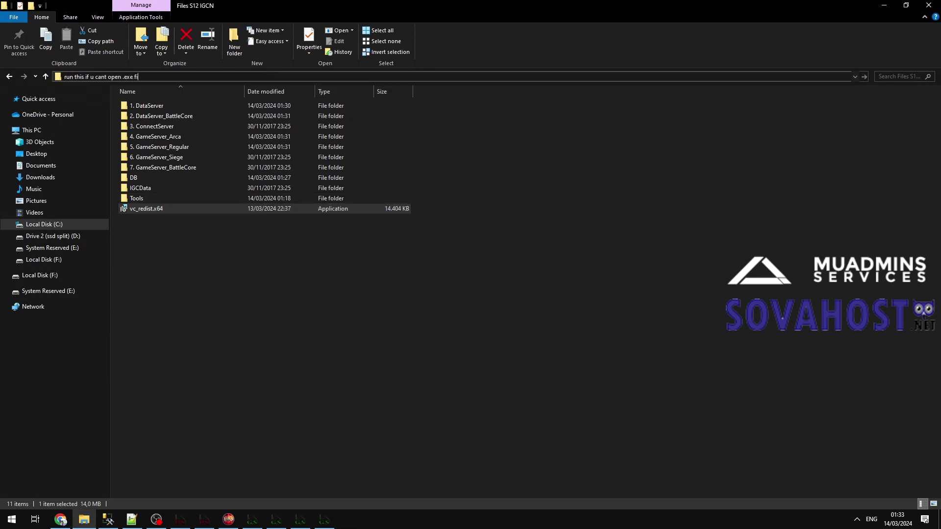
pyautogui.click(139, 406)
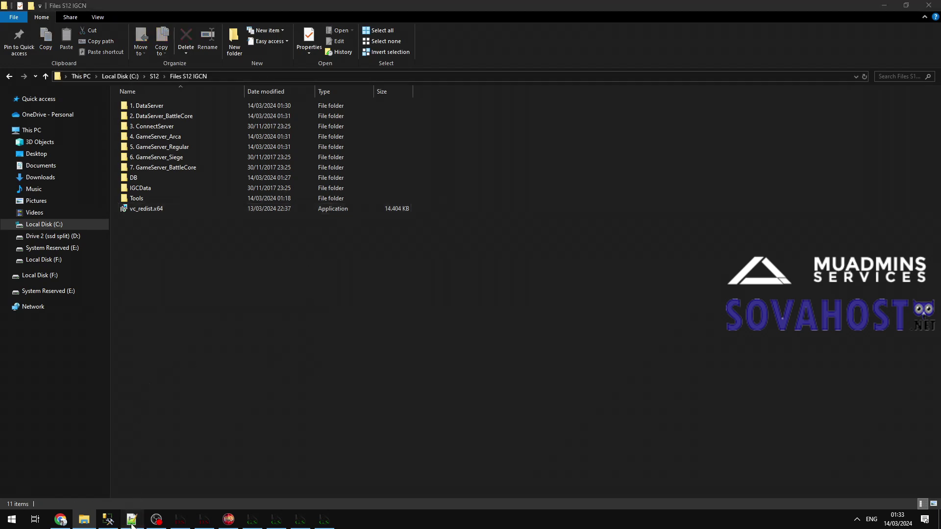
# Review the client patch steps in Notes.txt.
pyautogui.click(132, 519)
pyautogui.scroll(-1, 595, 280)
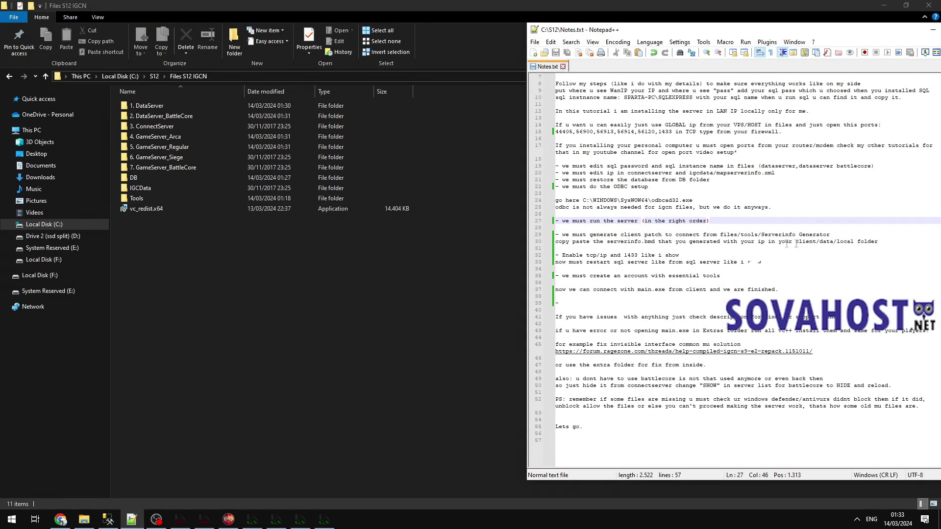
pyautogui.moveTo(889, 242); pyautogui.dragTo(538, 235)
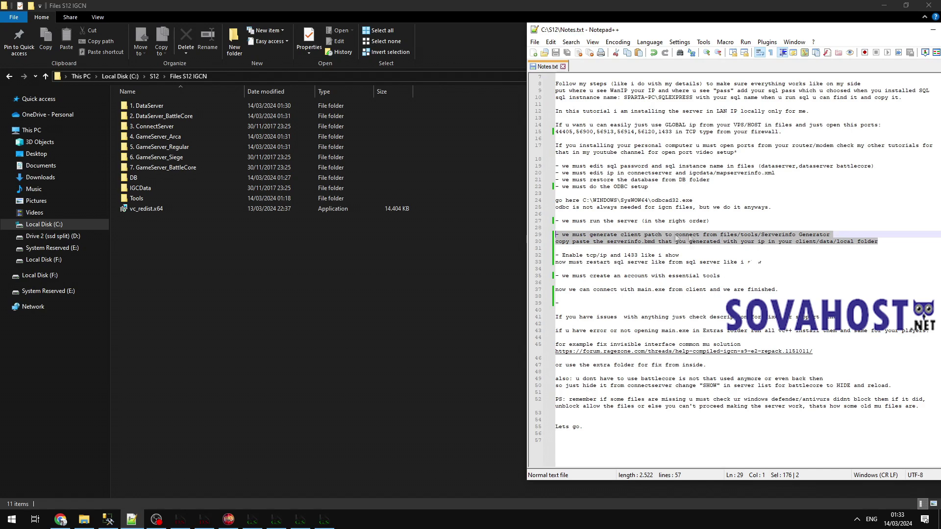
pyautogui.click(695, 228)
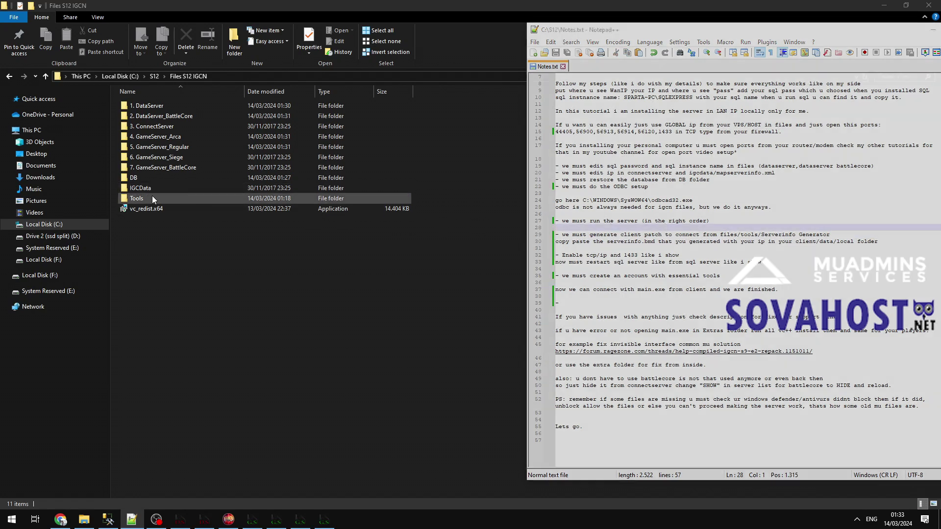
# Open Tools\Serverinfo Generator\ServerInfo.xml and select the 127.0.0.1 connection IP.
pyautogui.doubleClick(152, 196)
pyautogui.doubleClick(158, 197)
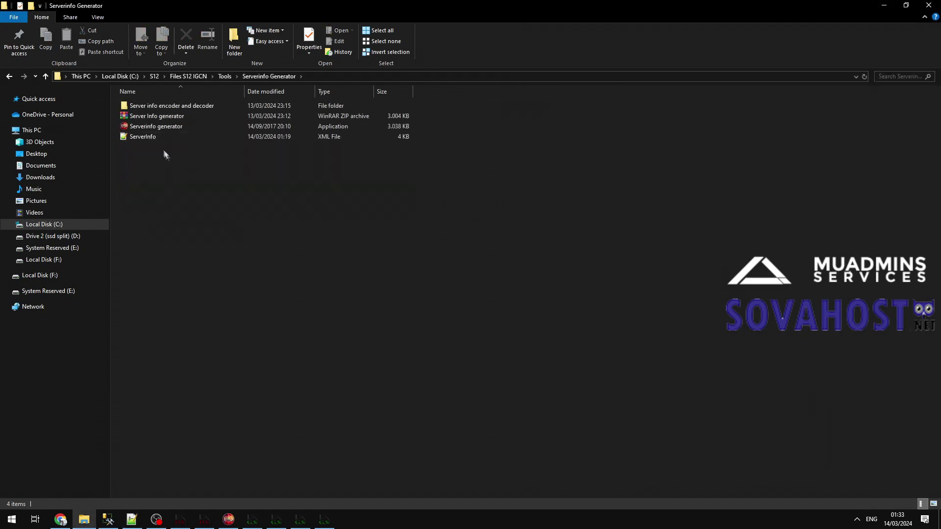
pyautogui.doubleClick(158, 137)
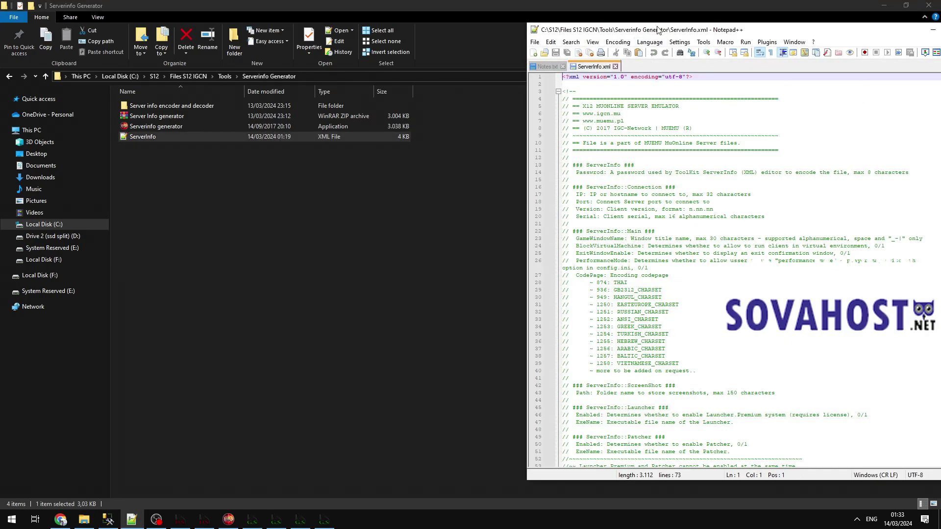
pyautogui.moveTo(657, 30); pyautogui.dragTo(539, 22)
pyautogui.scroll(-13, 518, 261)
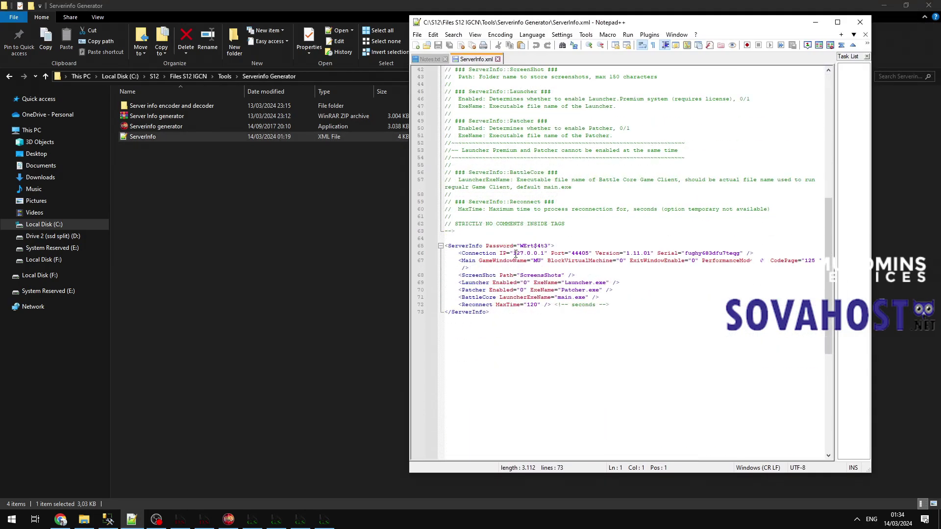
pyautogui.moveTo(514, 253); pyautogui.dragTo(543, 254)
# Run ipconfig in cmd, copy IPv4 192.168.0.189, and paste it over the old IP.
pyautogui.press('super')
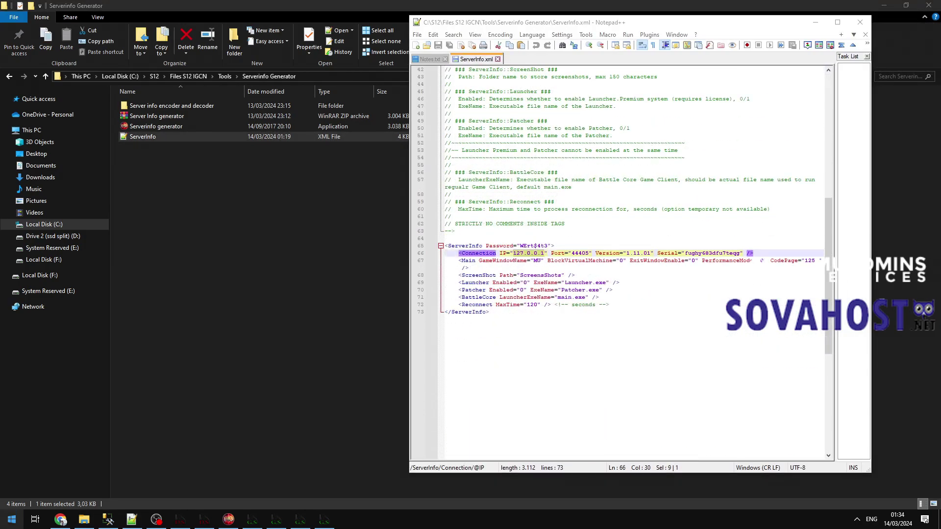
pyautogui.write('cmd')
pyautogui.press('Return')
pyautogui.write('ipconfig')
pyautogui.press('Return')
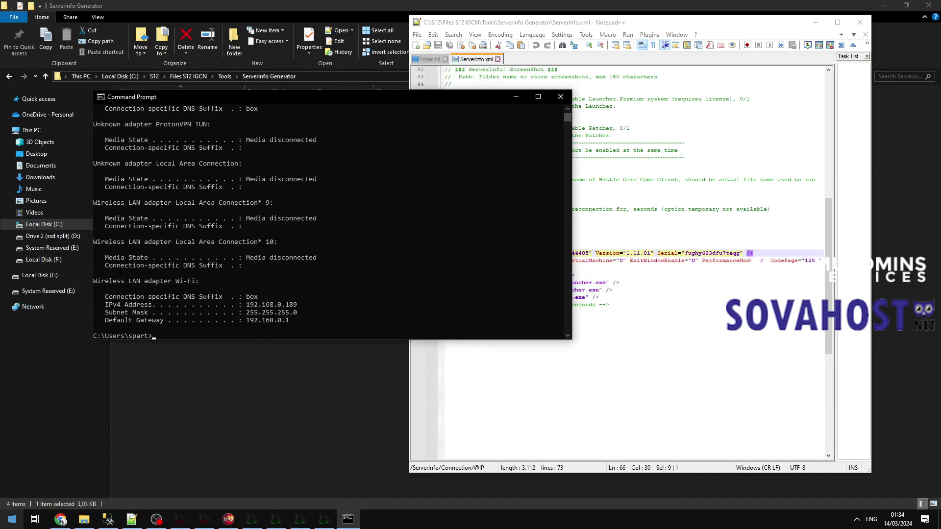
pyautogui.moveTo(248, 307); pyautogui.dragTo(294, 308)
pyautogui.rightClick(294, 308)
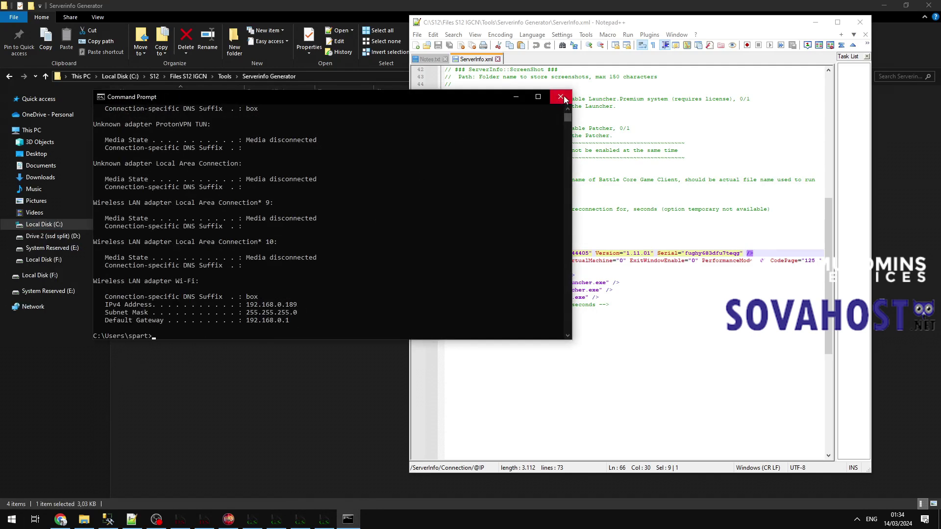
pyautogui.click(561, 97)
pyautogui.write('192.168.0.189')
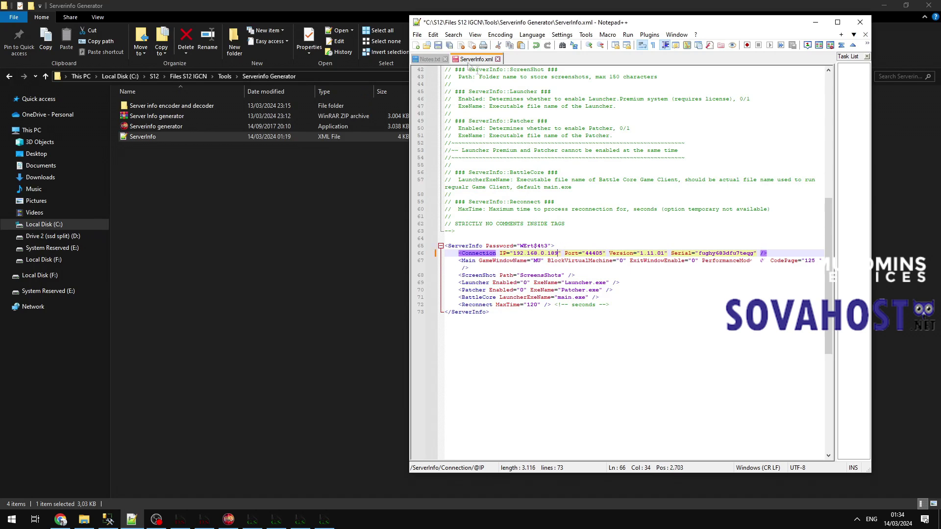
# Save ServerInfo.xml via File > Save and close Notepad++.
pyautogui.click(417, 34)
pyautogui.click(450, 111)
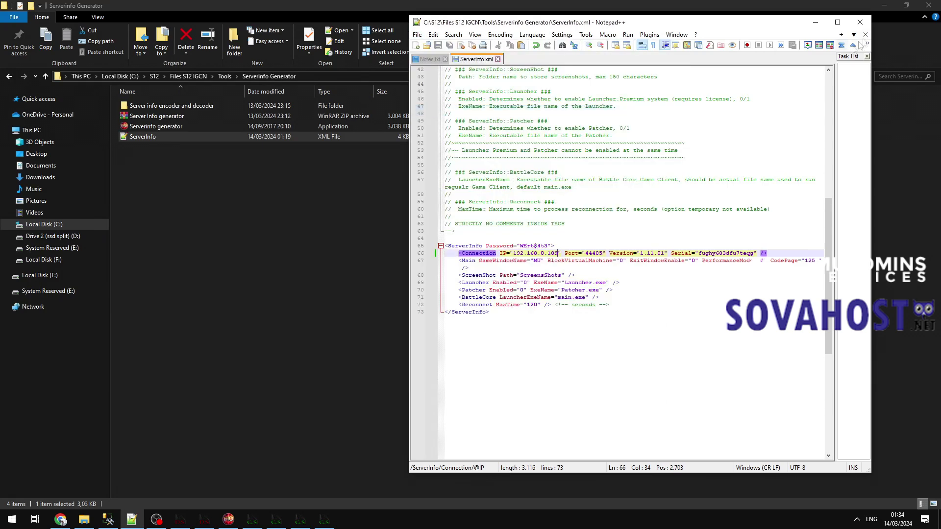
pyautogui.click(860, 22)
pyautogui.click(158, 126)
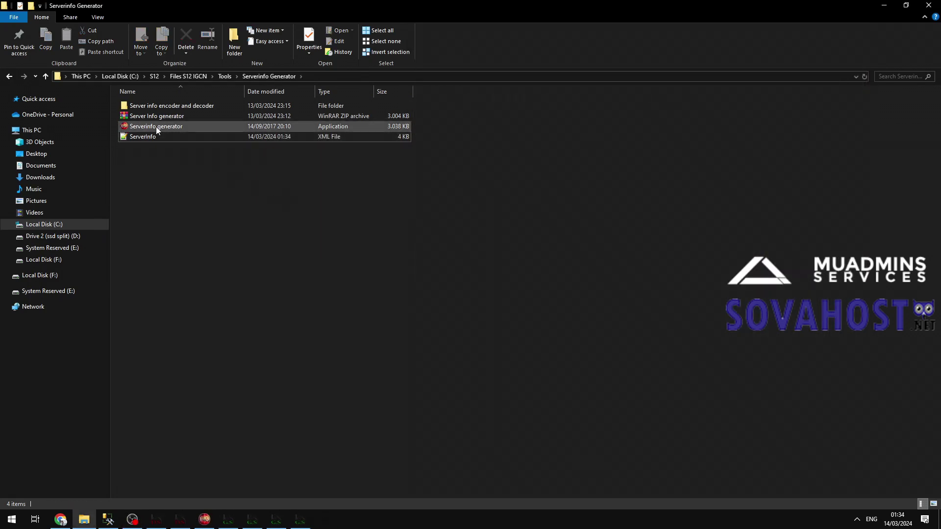
# Generate ServerInfo.bmd with the Serverinfo generator and copy the new file.
pyautogui.doubleClick(188, 127)
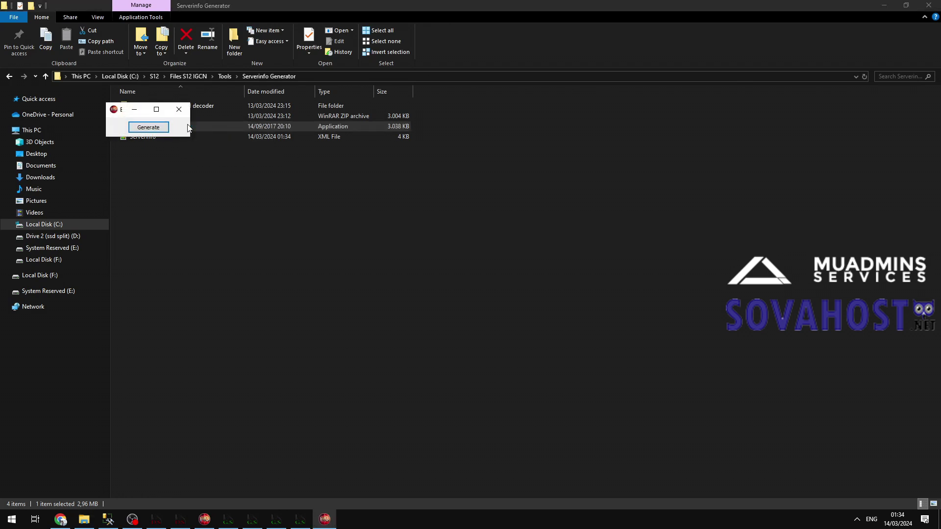
pyautogui.click(150, 128)
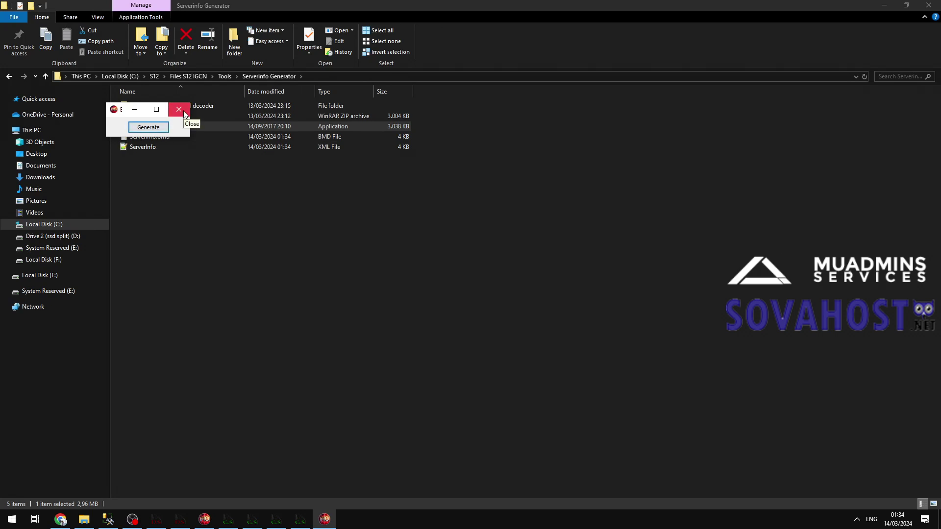
pyautogui.click(179, 110)
pyautogui.click(167, 137)
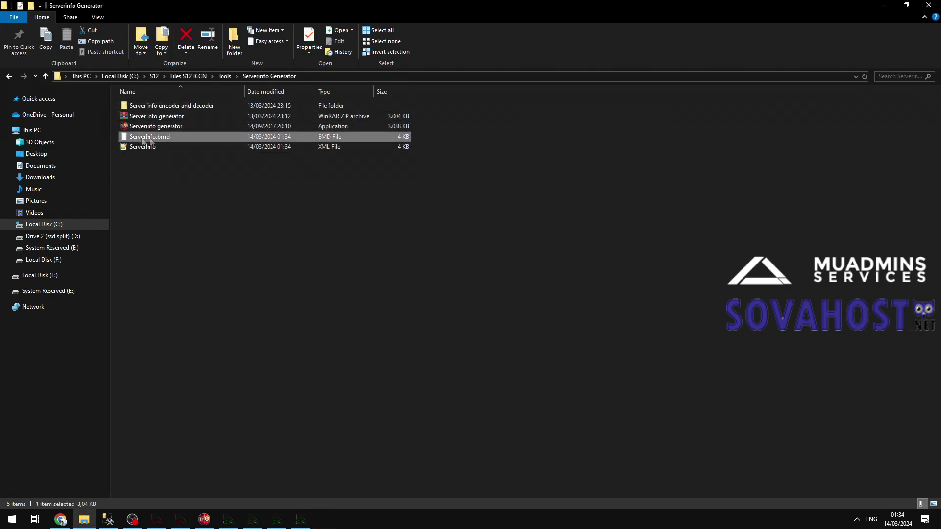
pyautogui.rightClick(168, 140)
pyautogui.click(204, 308)
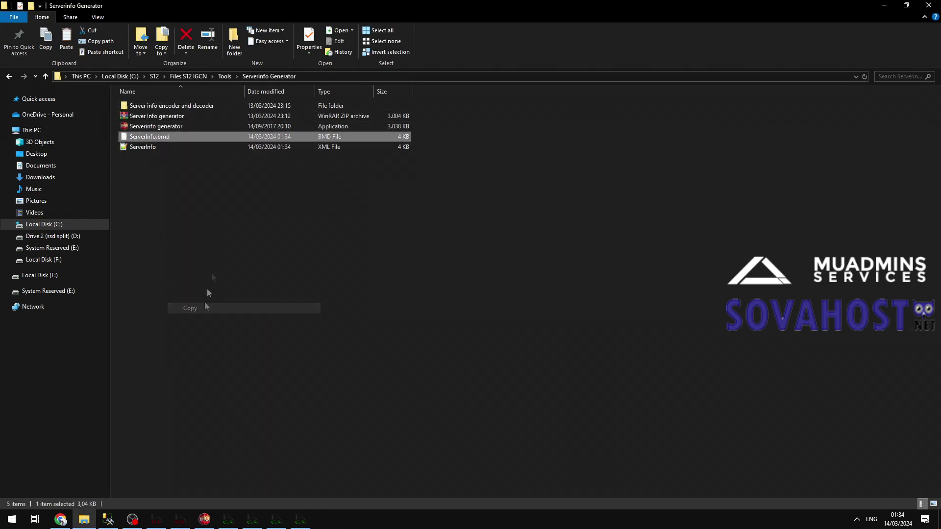
# Paste ServerInfo.bmd into Client S12 IGCN\Data\Local, replacing the existing copy.
pyautogui.click(188, 76)
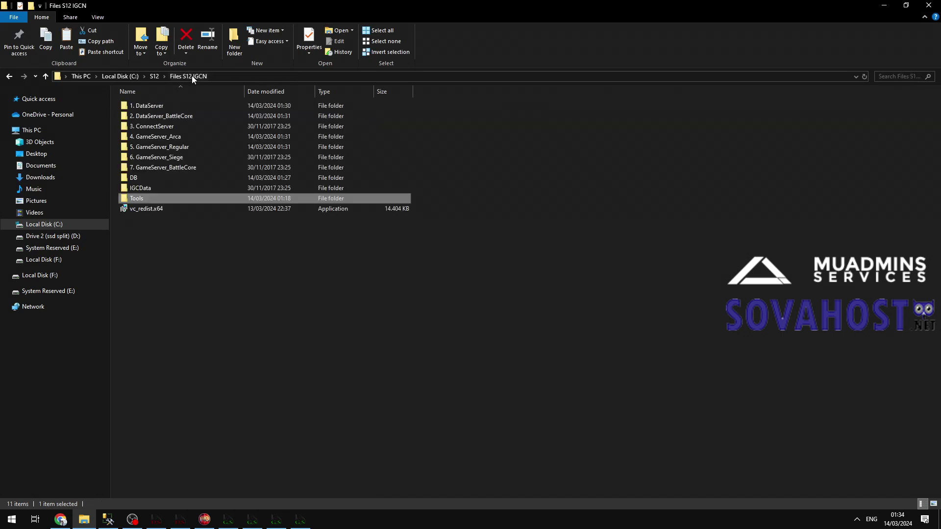
pyautogui.click(153, 77)
pyautogui.click(162, 105)
pyautogui.doubleClick(163, 105)
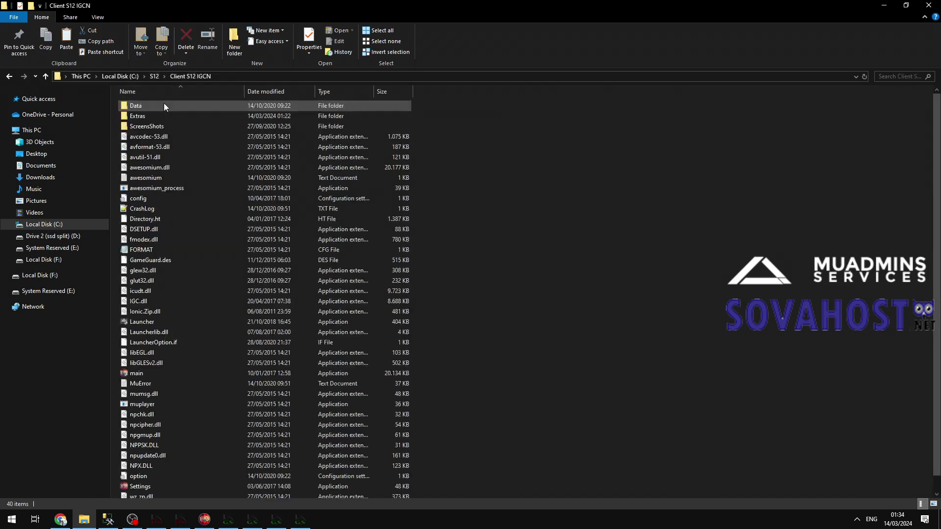
pyautogui.doubleClick(160, 105)
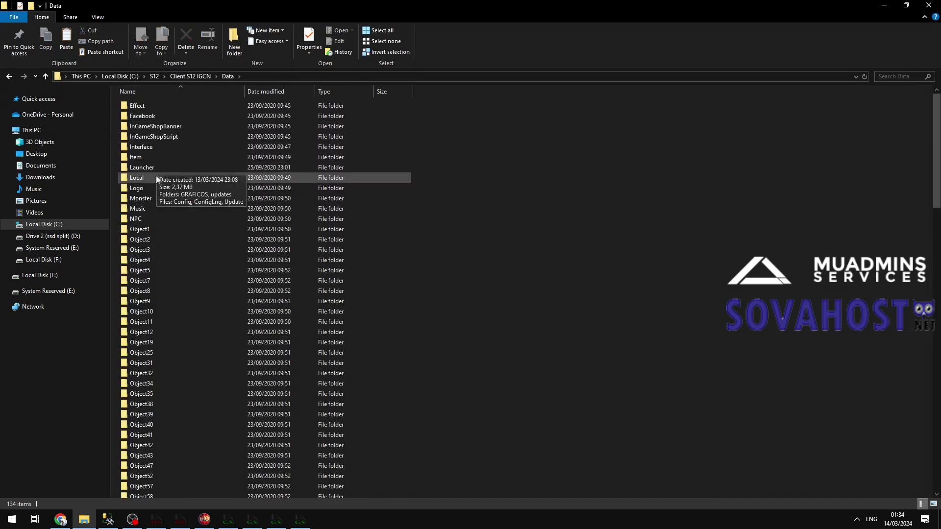
pyautogui.doubleClick(137, 177)
pyautogui.hotkey('ctrl', 'v')
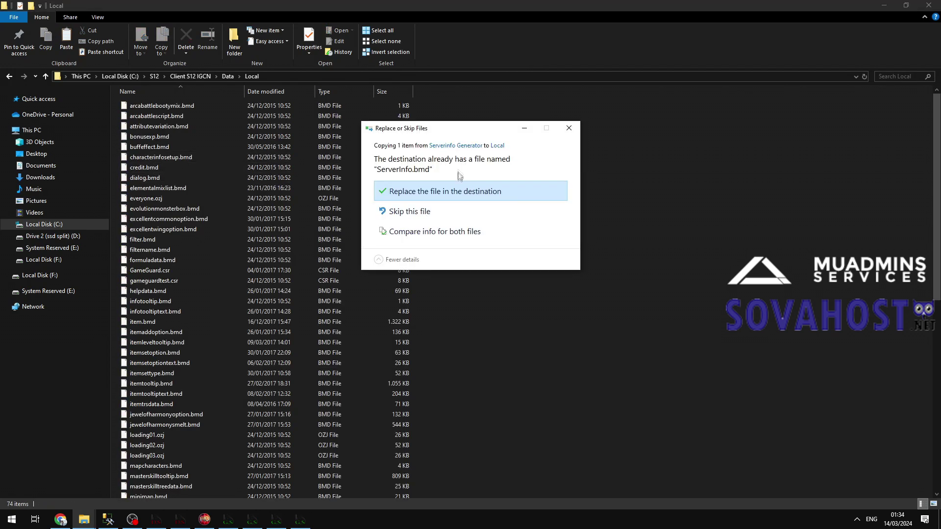
pyautogui.click(459, 197)
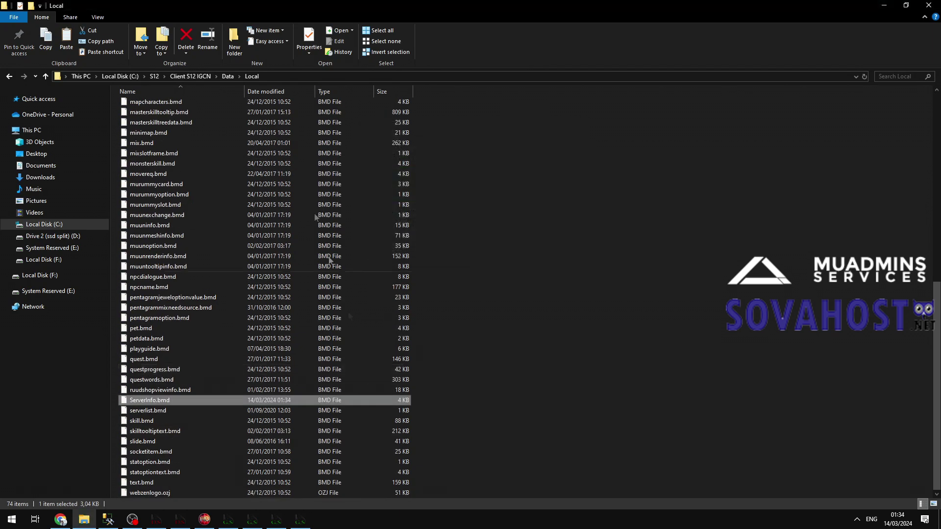
# Go back to the S12 folder and open the Notes file.
pyautogui.click(180, 77)
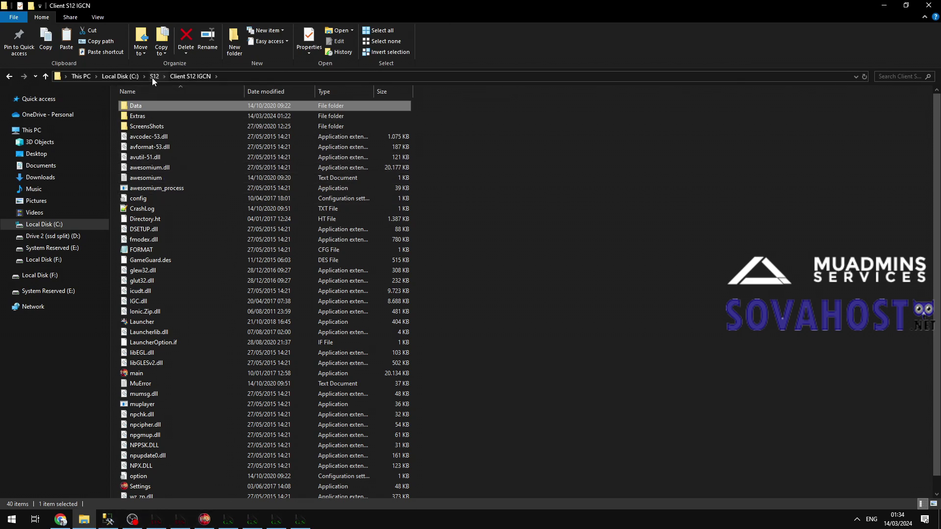
pyautogui.click(154, 77)
pyautogui.doubleClick(140, 147)
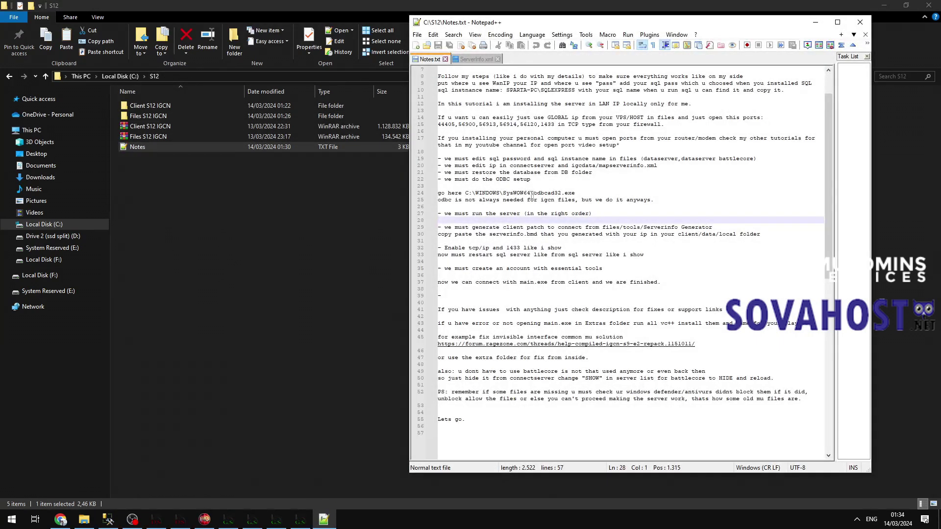
# Close the ServerInfo.xml tab and highlight the enable TCP/IP and restart instructions.
pyautogui.click(497, 58)
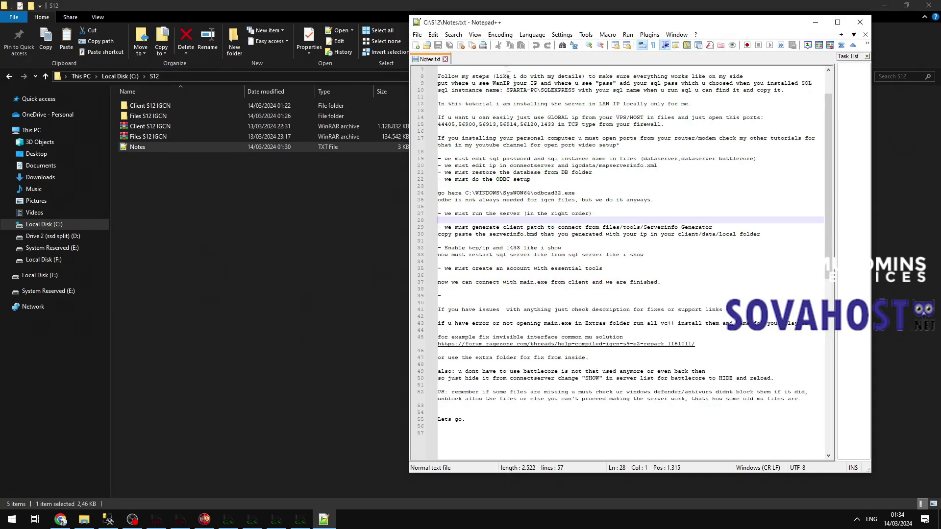
pyautogui.moveTo(760, 233); pyautogui.dragTo(438, 227)
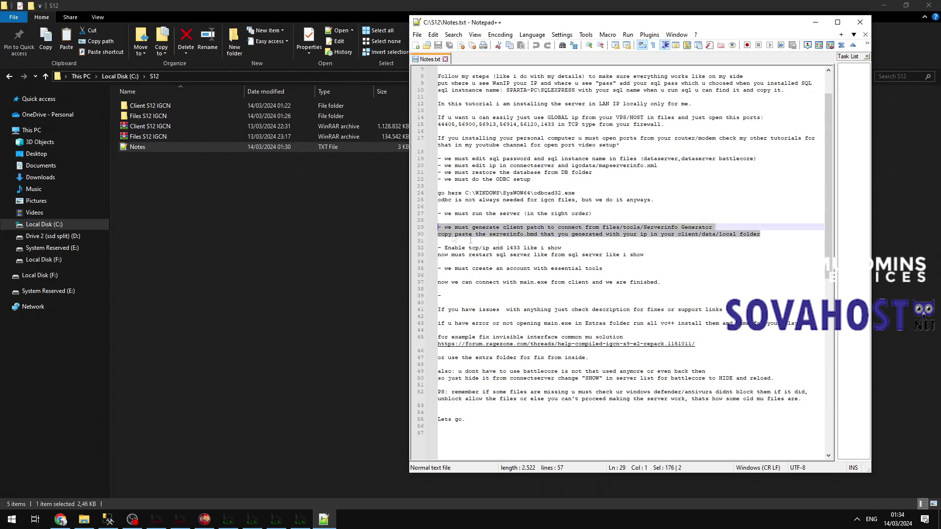
pyautogui.click(669, 255)
pyautogui.moveTo(669, 255); pyautogui.dragTo(438, 247)
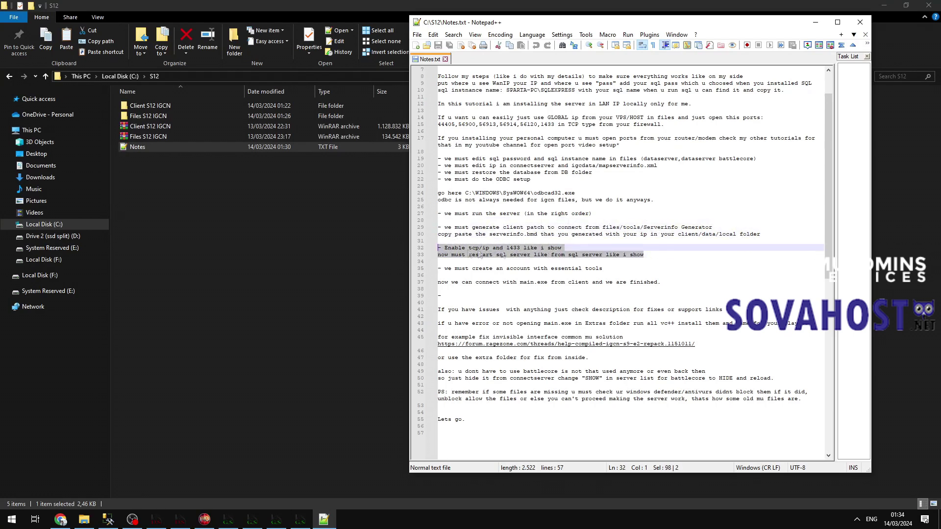
# Launch SQL Server Configuration Manager from the Microsoft SQL Server 2012 program group.
pyautogui.press('super')
pyautogui.scroll(-10, 105, 363)
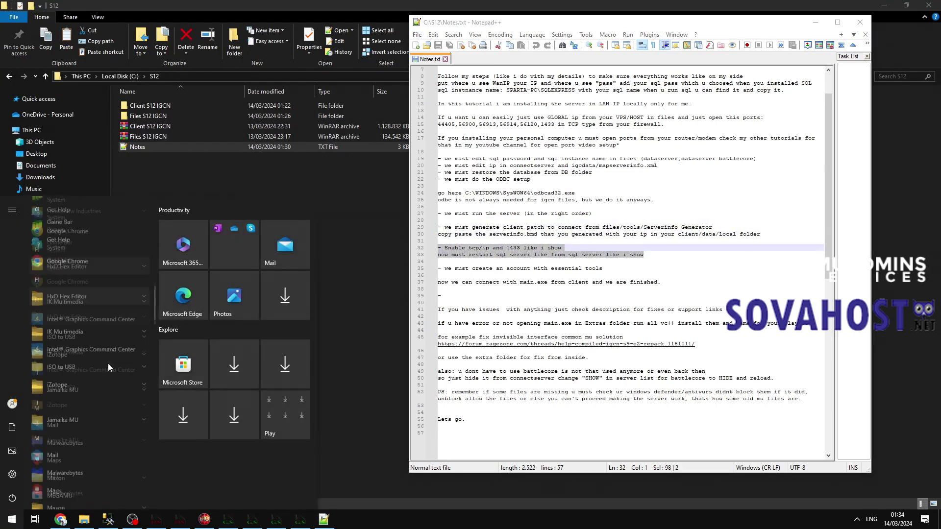
pyautogui.click(105, 328)
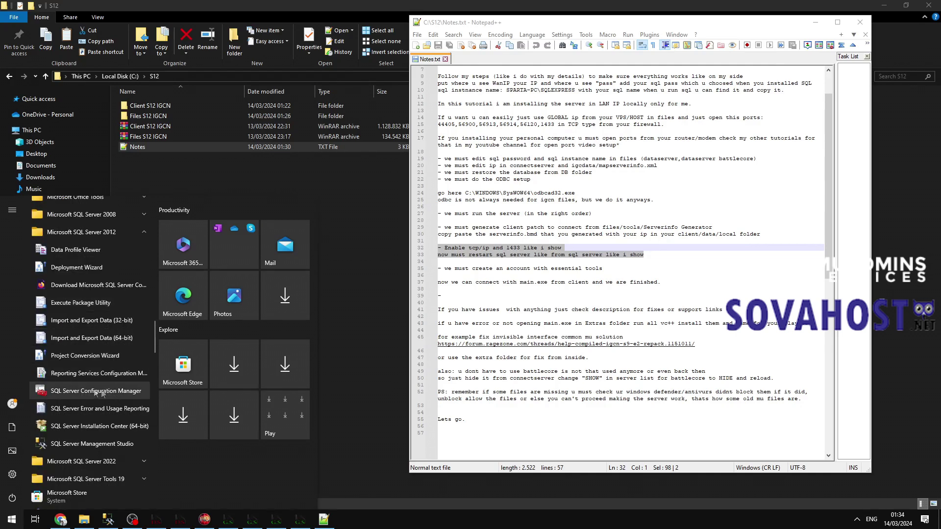
pyautogui.click(95, 391)
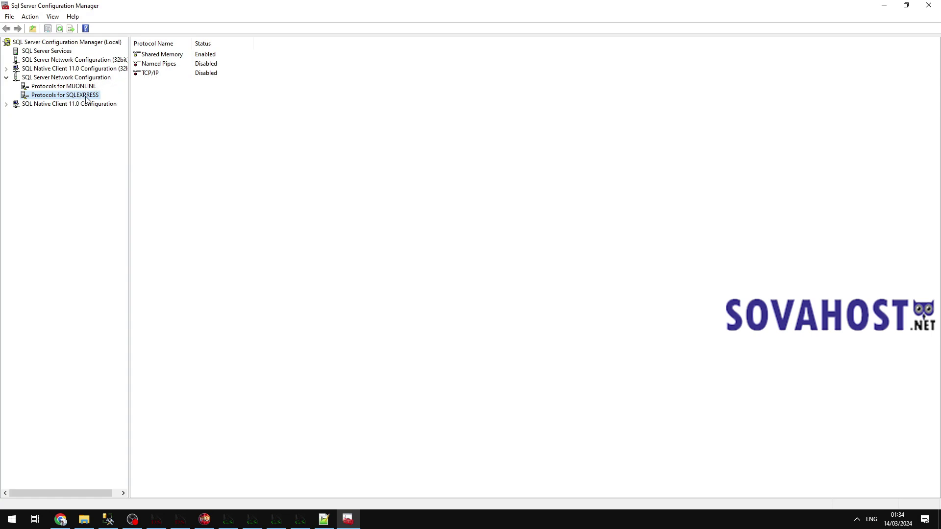
# Look up the \SQLEXPRESS instance name in Management Studio's Connect to Server dialog, then cancel.
pyautogui.click(10, 520)
pyautogui.write('for SQLEXPRESS')
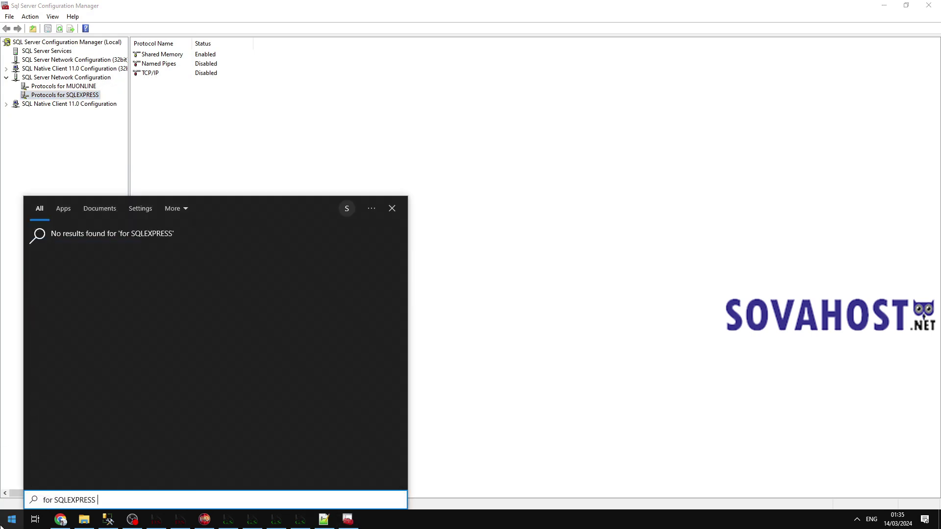
pyautogui.write(' cus thats our SQL')
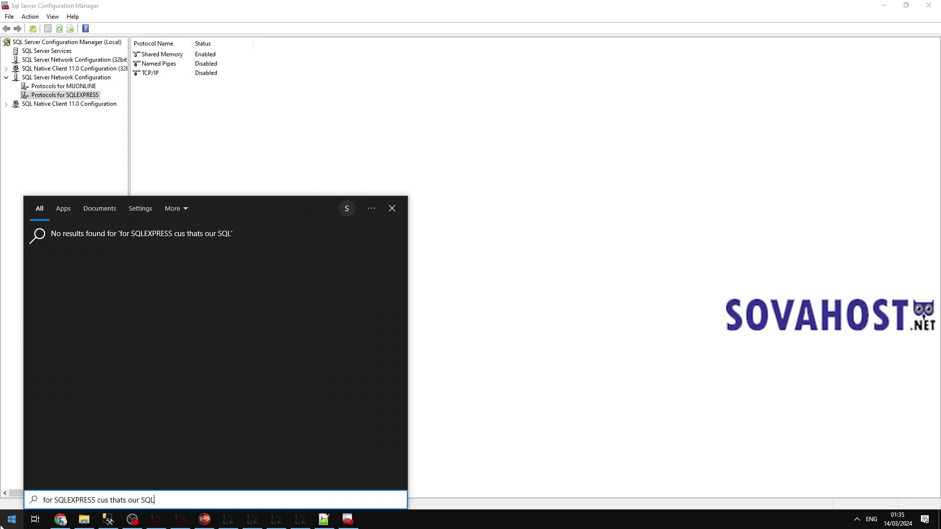
pyautogui.click(107, 519)
pyautogui.click(8, 16)
pyautogui.click(54, 22)
pyautogui.moveTo(511, 202); pyautogui.dragTo(474, 200)
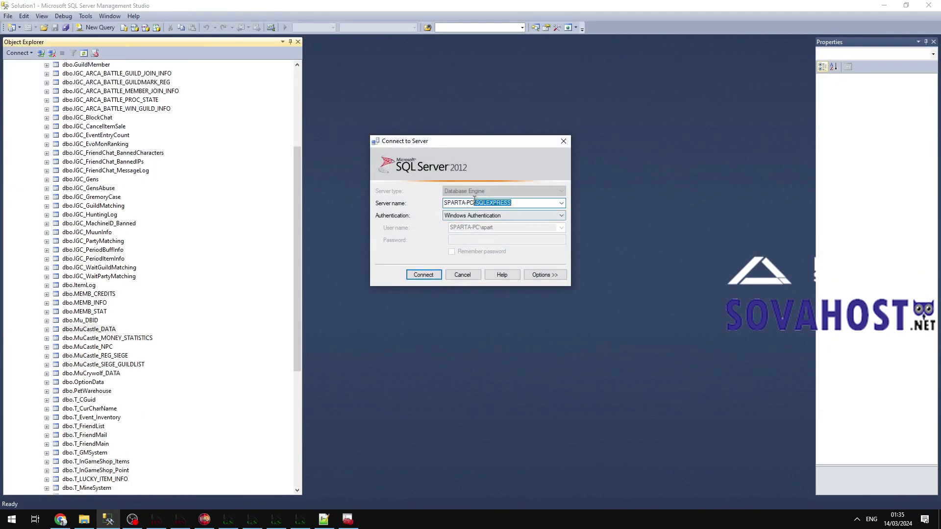
pyautogui.click(463, 275)
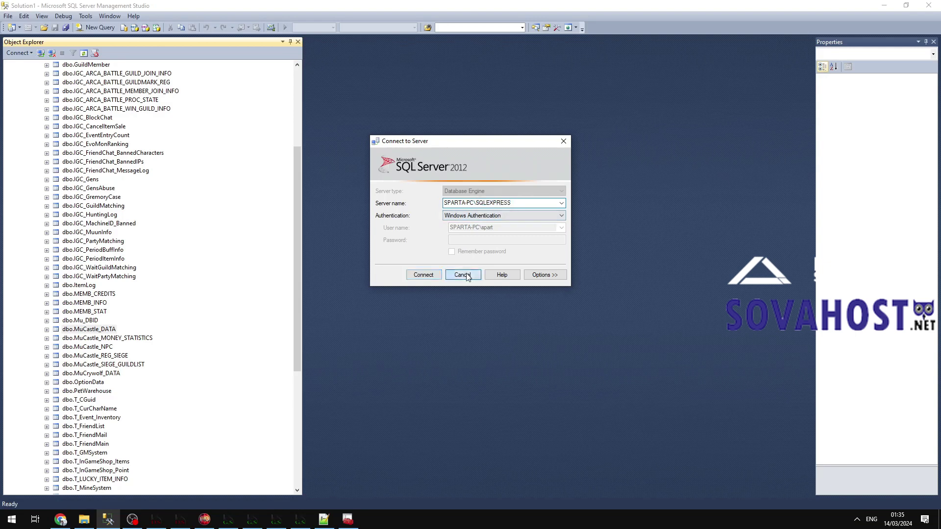
pyautogui.click(884, 8)
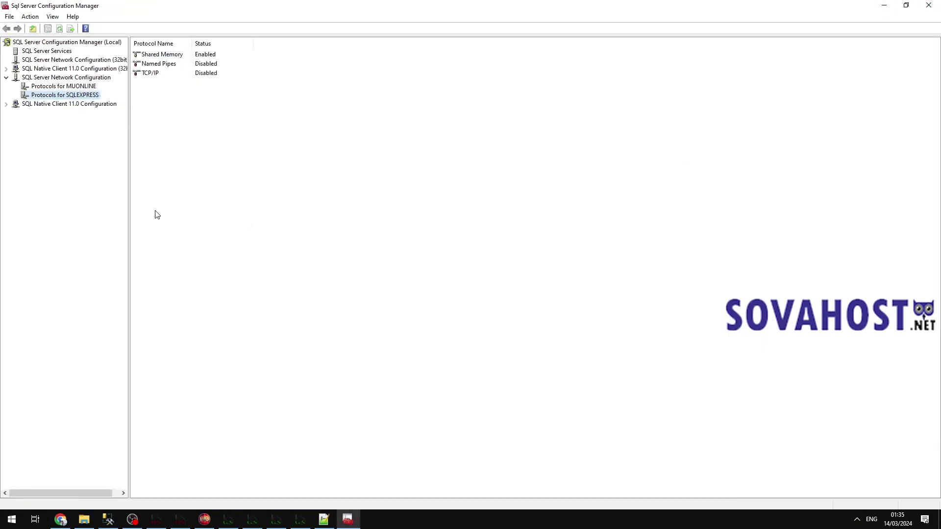
# Enable the Named Pipes protocol and acknowledge the service restart warning.
pyautogui.rightClick(151, 69)
pyautogui.click(175, 71)
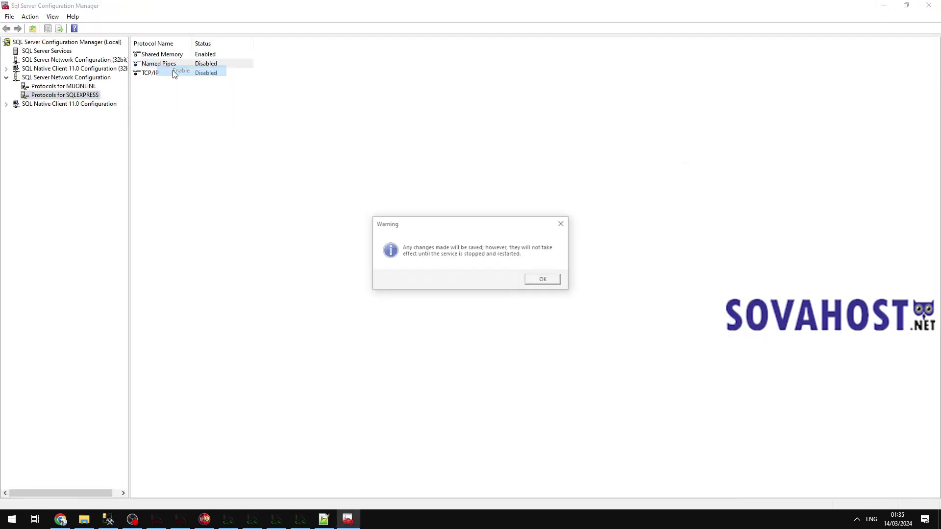
pyautogui.click(544, 280)
pyautogui.click(6, 78)
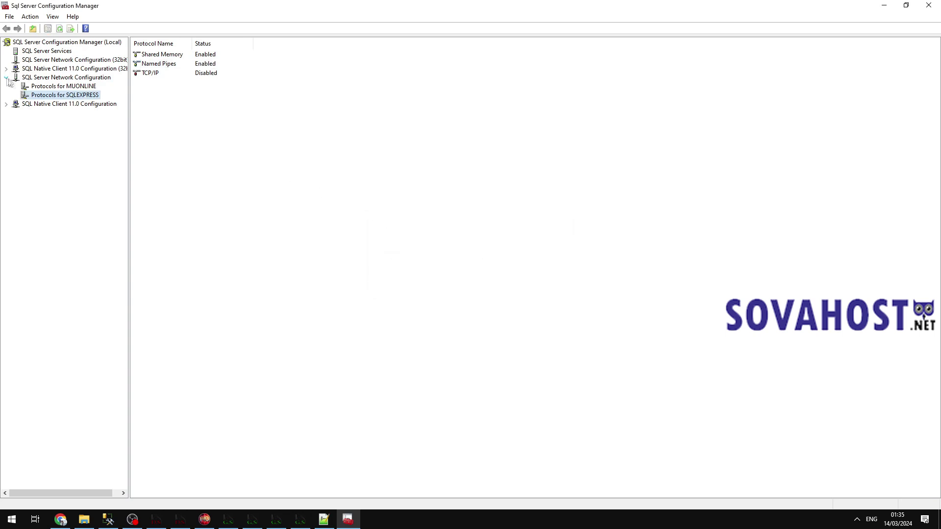
pyautogui.click(6, 69)
pyautogui.click(7, 69)
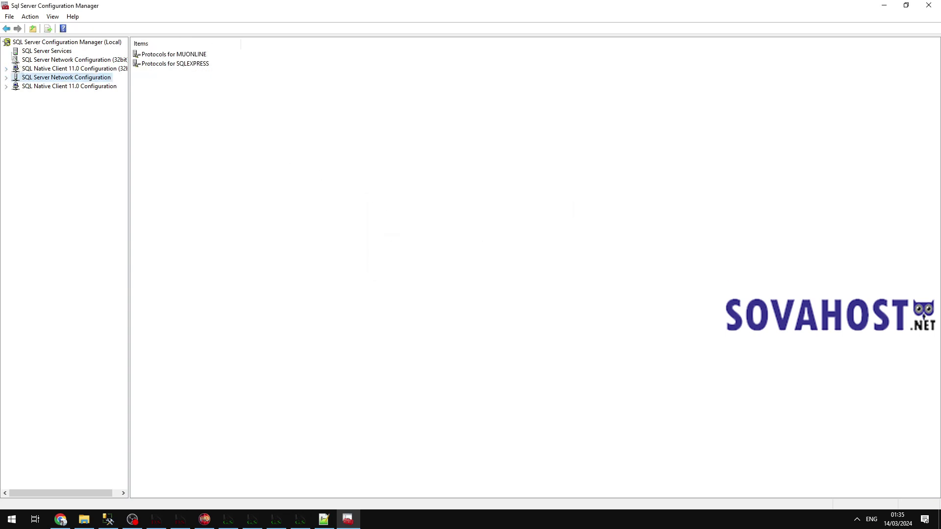
# Enable the TCP/IP protocol for SQLEXPRESS under SQL Server Network Configuration.
pyautogui.doubleClick(44, 79)
pyautogui.click(71, 96)
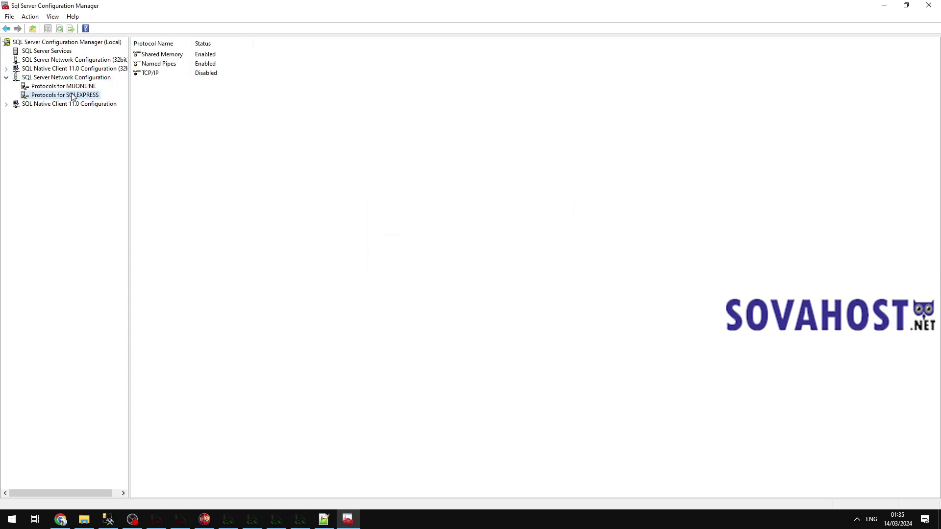
pyautogui.rightClick(145, 72)
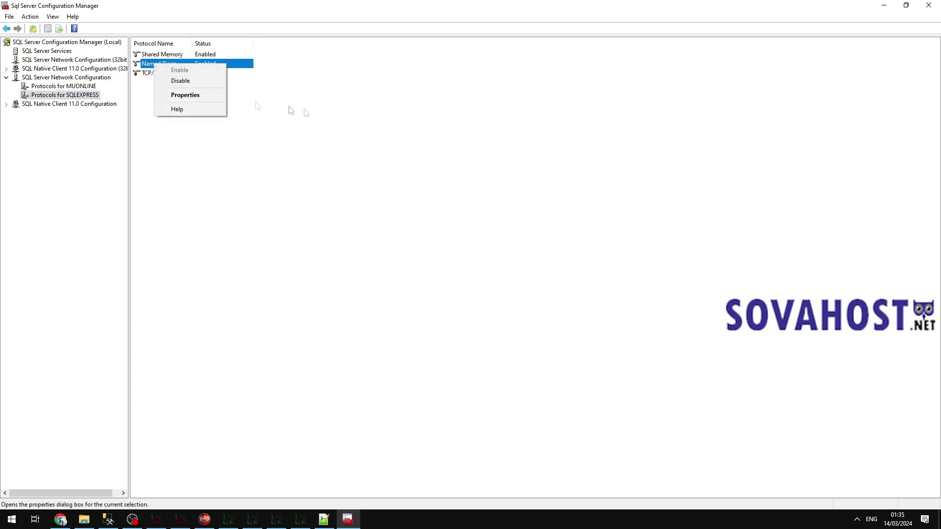
pyautogui.click(182, 92)
pyautogui.rightClick(160, 73)
pyautogui.click(169, 77)
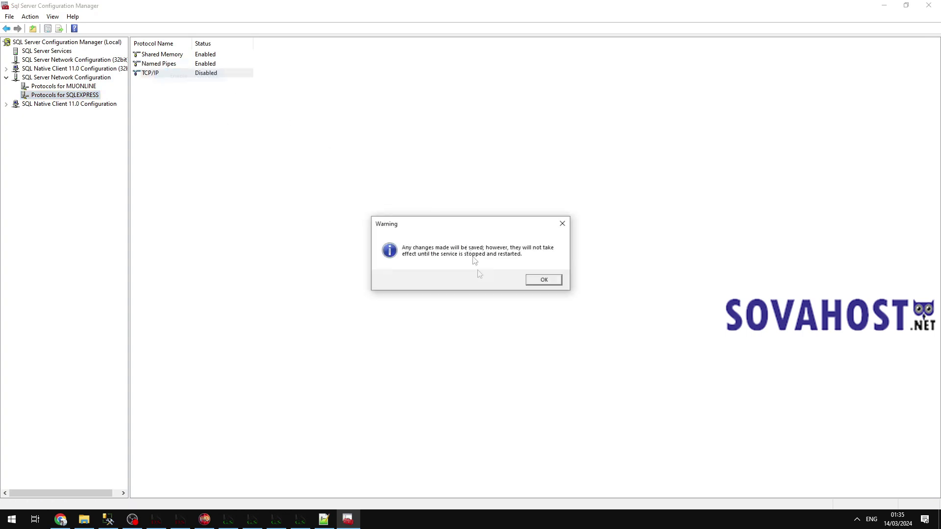
pyautogui.click(544, 280)
# Set IPAll TCP Port to 1433 with Dynamic Ports cleared, apply, and close Configuration Manager.
pyautogui.doubleClick(164, 73)
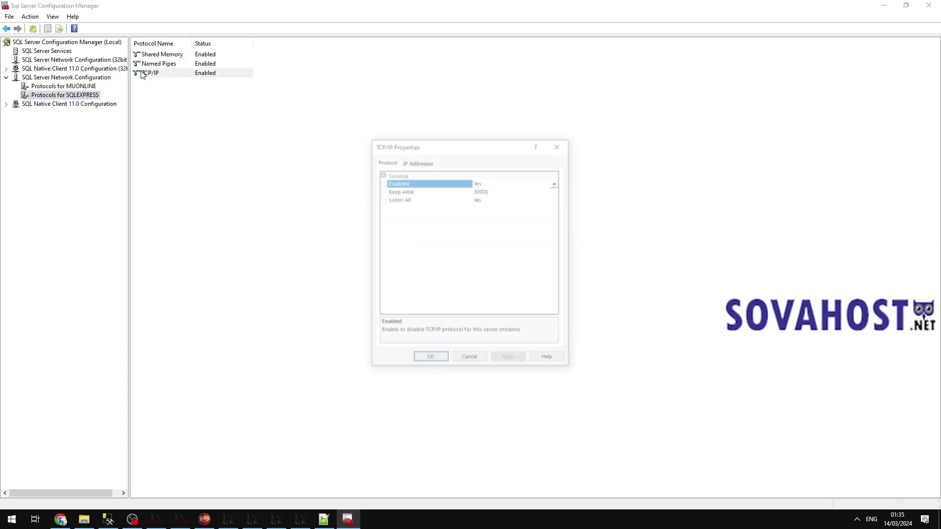
pyautogui.click(417, 162)
pyautogui.scroll(-15, 550, 196)
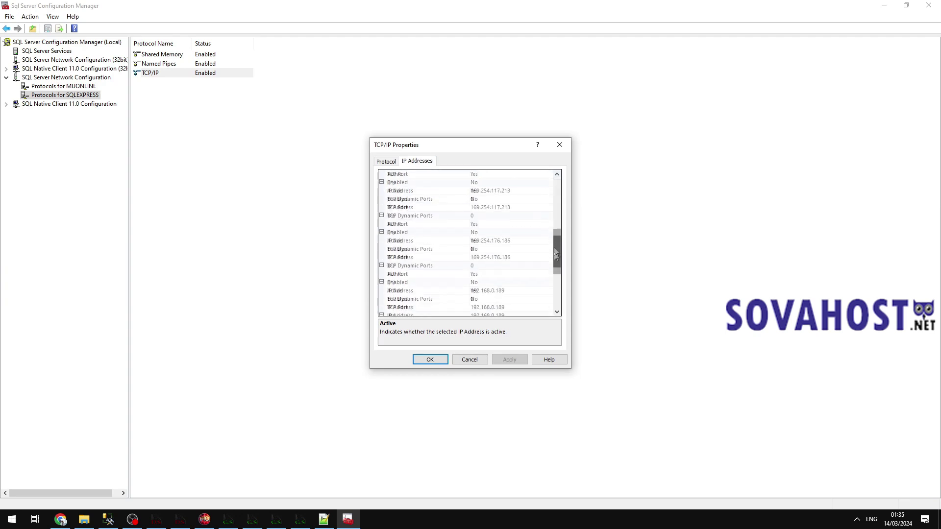
pyautogui.click(482, 298)
pyautogui.click(476, 308)
pyautogui.write('1433')
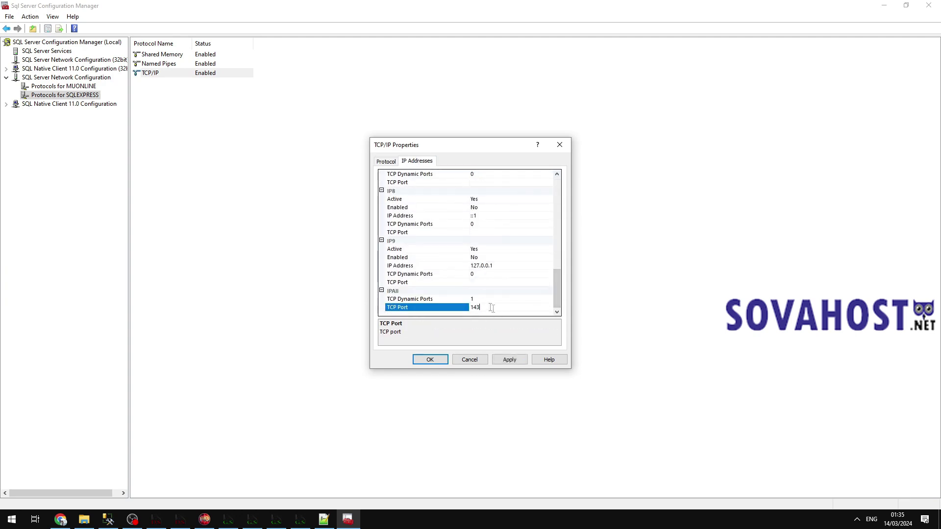
pyautogui.click(476, 299)
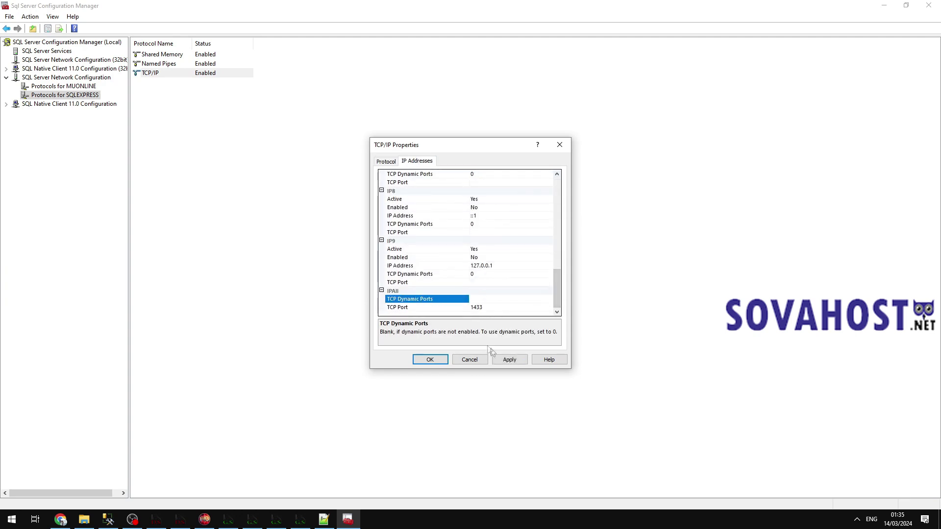
pyautogui.click(505, 359)
pyautogui.click(539, 297)
pyautogui.click(430, 359)
pyautogui.click(929, 5)
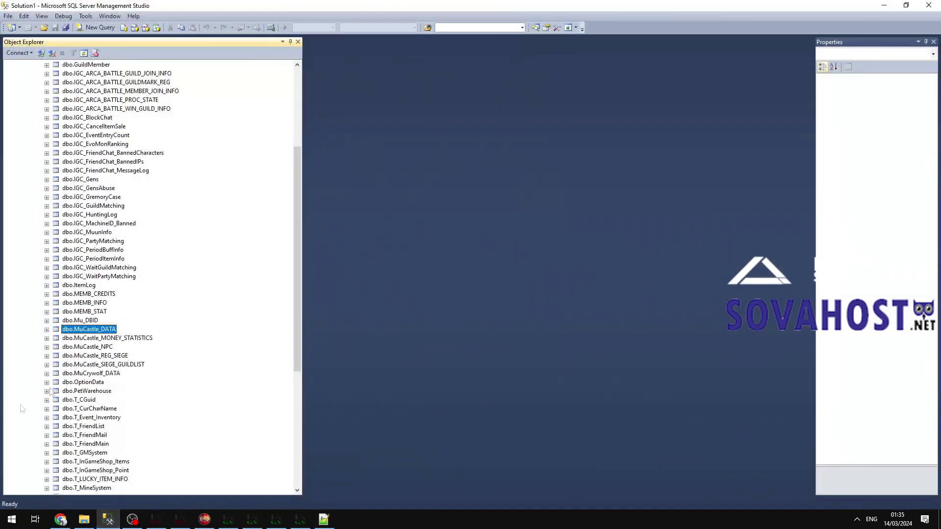
# Restart the SQLEXPRESS server from Object Explorer, then minimize Management Studio to show the notes.
pyautogui.click(3, 523)
pyautogui.write('restart SQL like this')
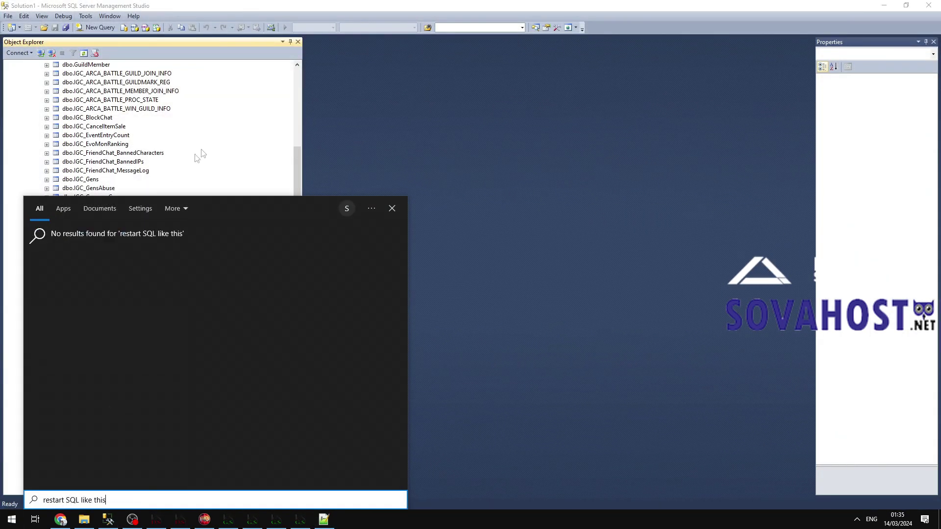
pyautogui.click(201, 101)
pyautogui.scroll(6, 198, 98)
pyautogui.rightClick(79, 64)
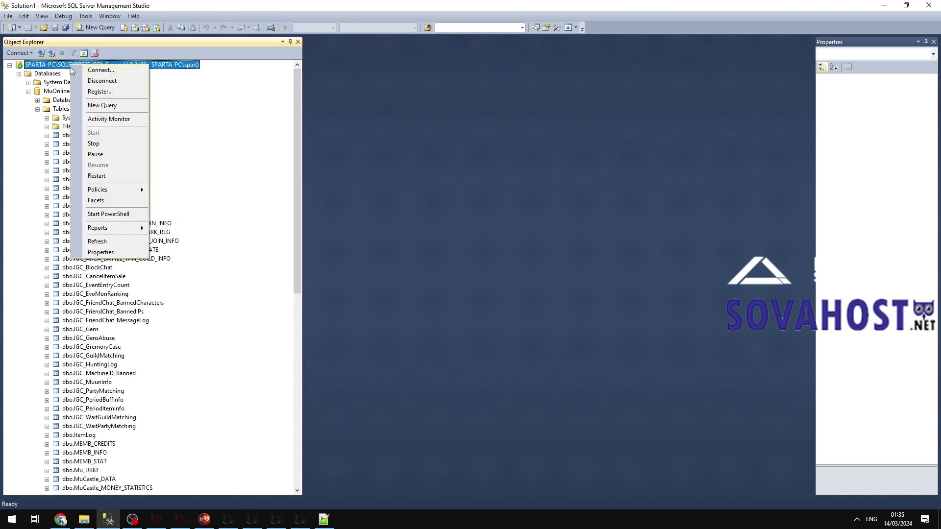
pyautogui.click(98, 176)
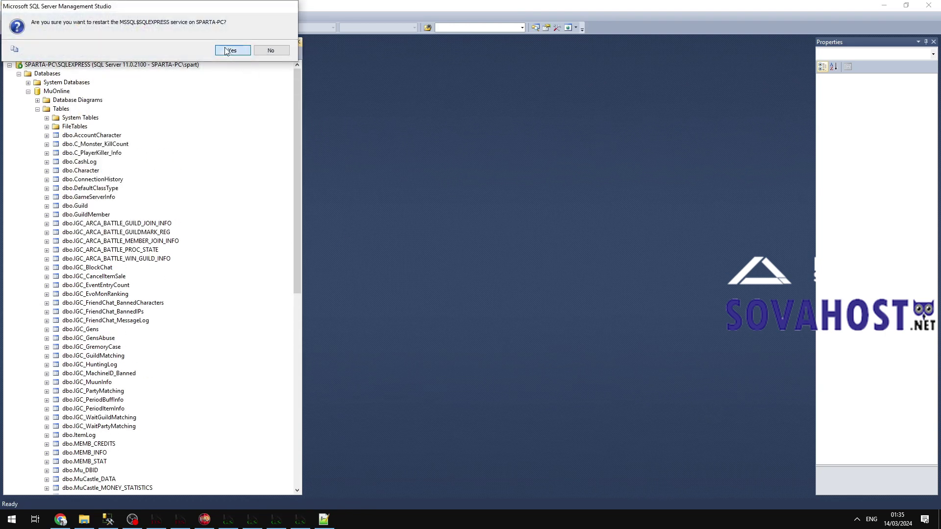
pyautogui.click(226, 50)
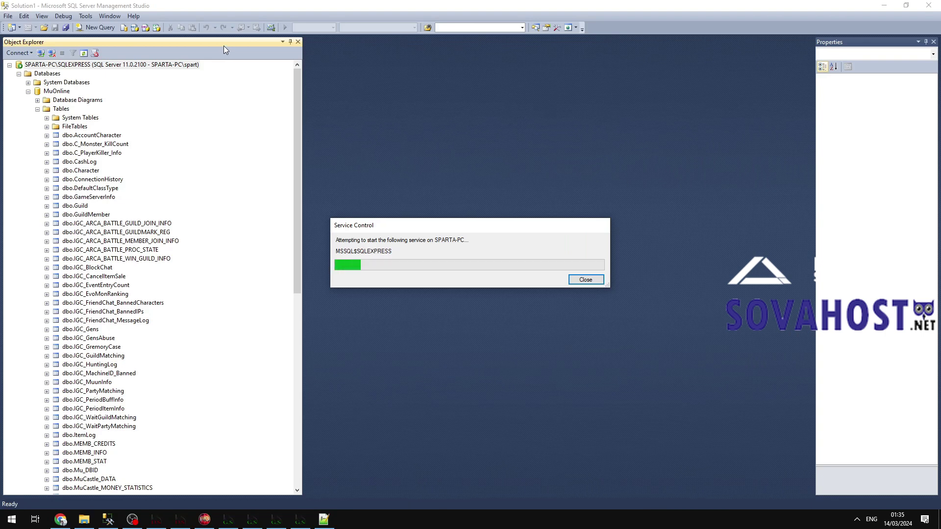
pyautogui.click(884, 5)
pyautogui.moveTo(602, 268); pyautogui.dragTo(397, 269)
# Open config in Notepad from Files S12 IGCN > Tools > IGC.EssentialTool.
pyautogui.click(294, 186)
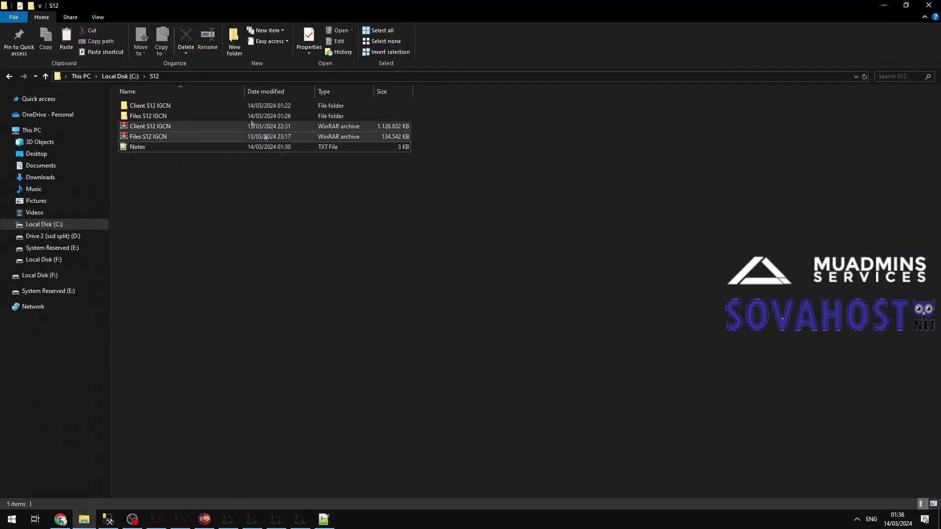
pyautogui.doubleClick(142, 117)
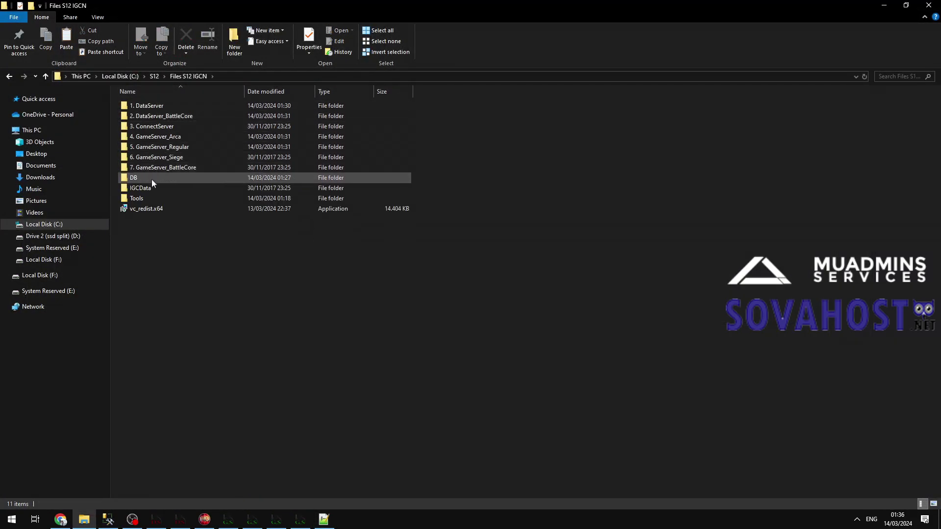
pyautogui.doubleClick(148, 197)
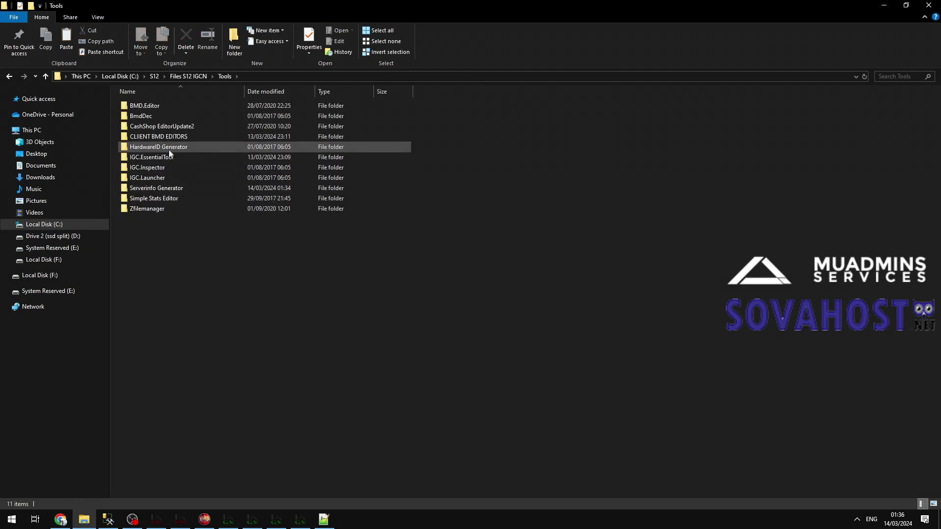
pyautogui.doubleClick(199, 157)
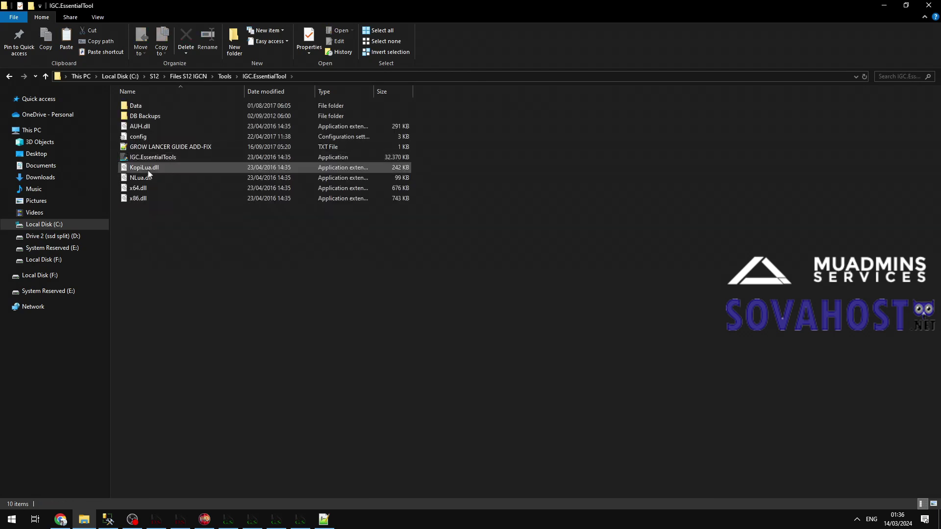
pyautogui.click(189, 138)
pyautogui.doubleClick(165, 139)
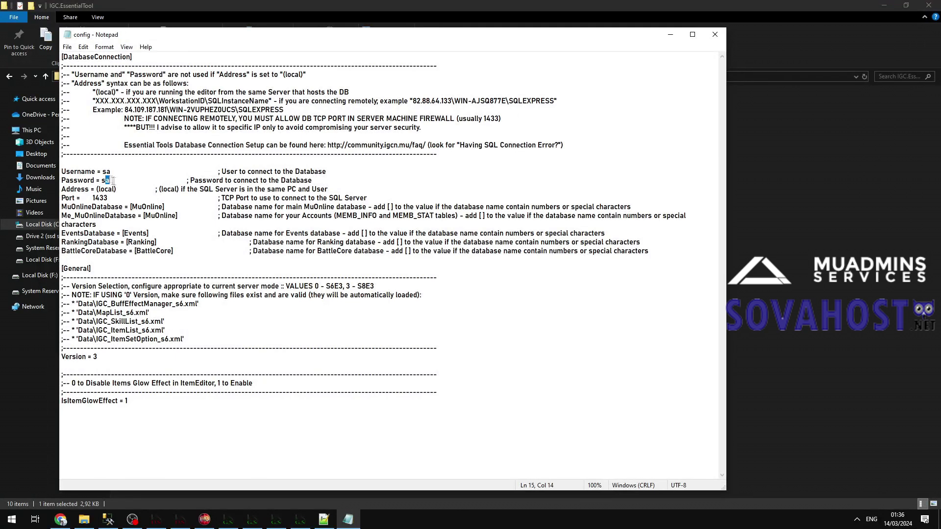
# Enter the new database password in config and save it.
pyautogui.write('123123')
pyautogui.hotkey('ctrl', 's')
pyautogui.write('-')
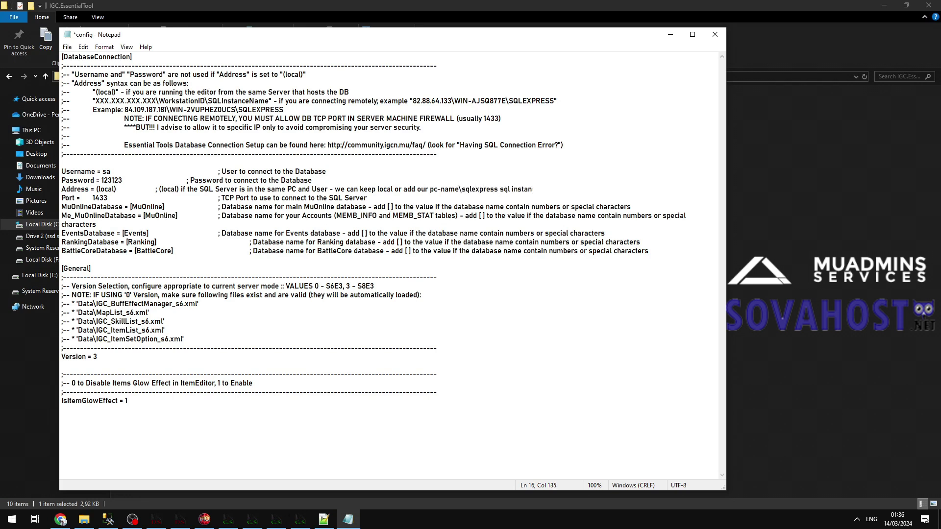
pyautogui.hotkey('ctrl', 's')
# Replace the Address value (local) with the SQL instance name copied from the notes.
pyautogui.click(323, 519)
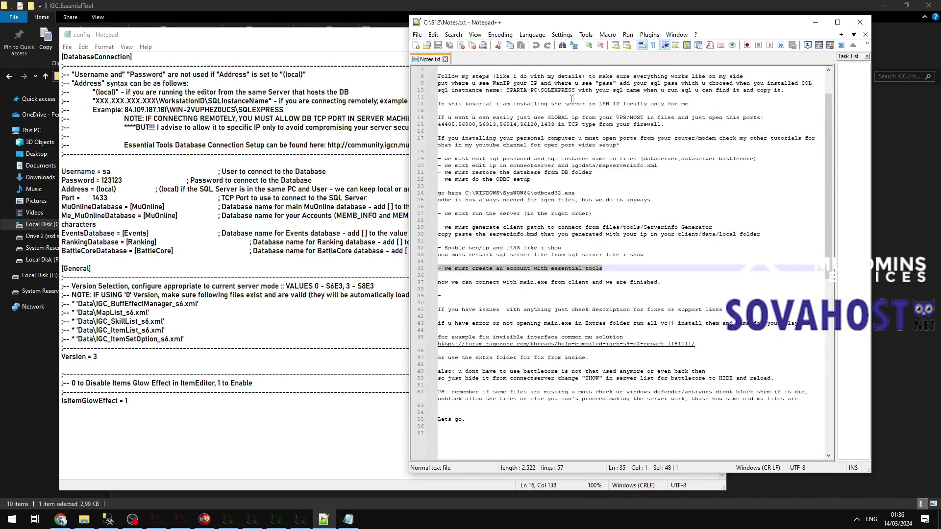
pyautogui.moveTo(576, 90); pyautogui.dragTo(505, 88)
pyautogui.hotkey('ctrl', 'c')
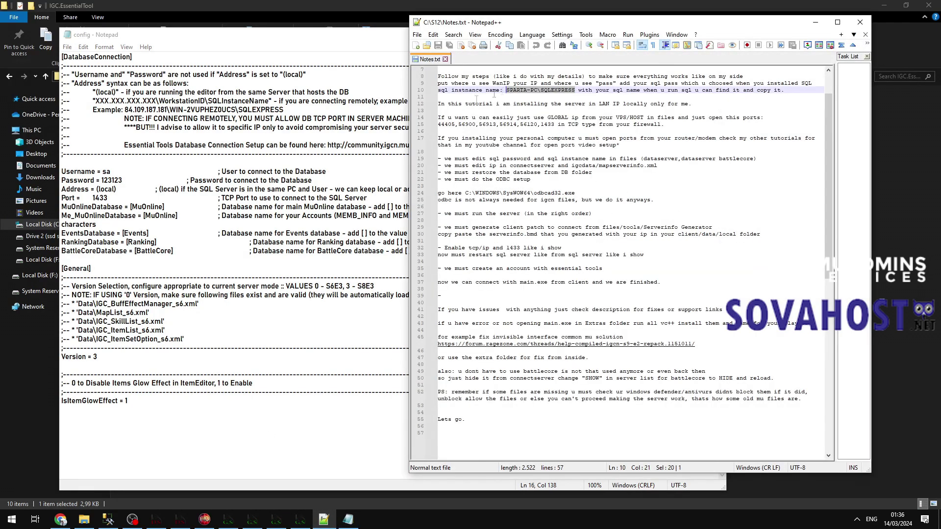
pyautogui.moveTo(118, 190); pyautogui.dragTo(105, 189)
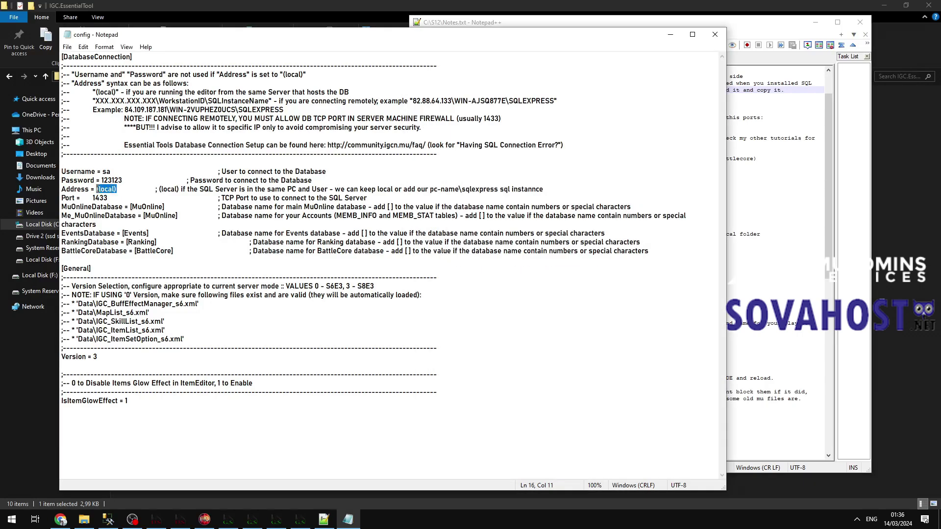
pyautogui.hotkey('ctrl', 'v')
# Save config in place via File > Save, close Notepad, and select IGC.EssentialTools.
pyautogui.click(67, 47)
pyautogui.click(124, 98)
pyautogui.click(488, 302)
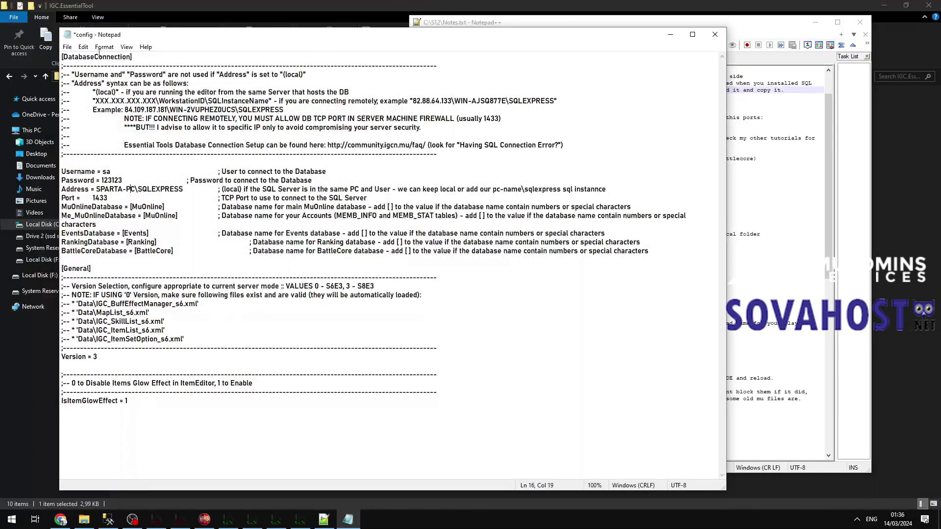
pyautogui.click(67, 47)
pyautogui.click(81, 91)
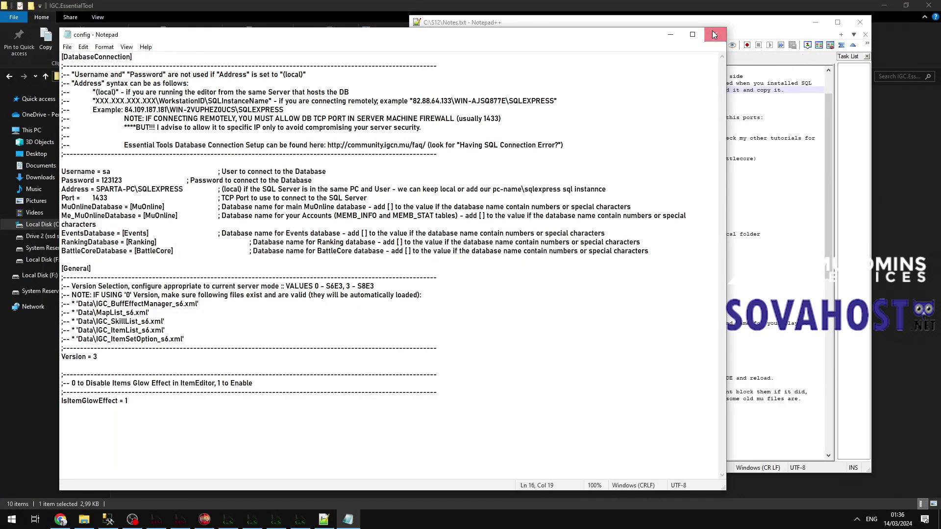
pyautogui.click(714, 34)
pyautogui.click(278, 266)
pyautogui.click(160, 157)
# Launch IGC.EssentialTools, answer No to the first-run note, and open its tray menu.
pyautogui.doubleClick(160, 157)
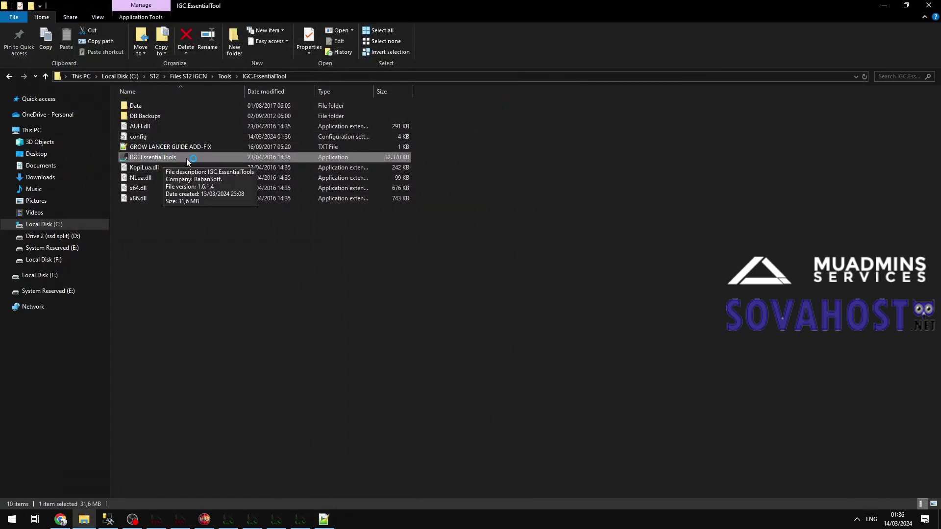
pyautogui.click(510, 309)
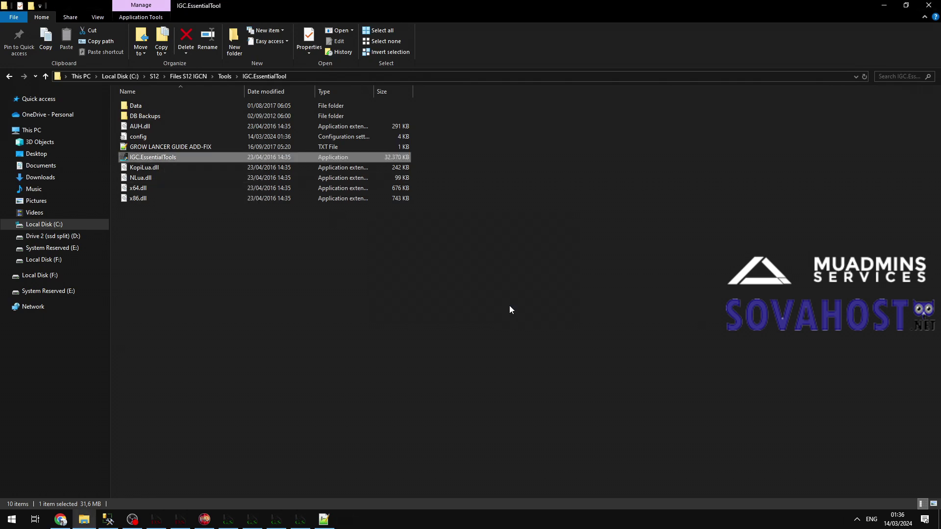
pyautogui.click(858, 513)
pyautogui.click(182, 158)
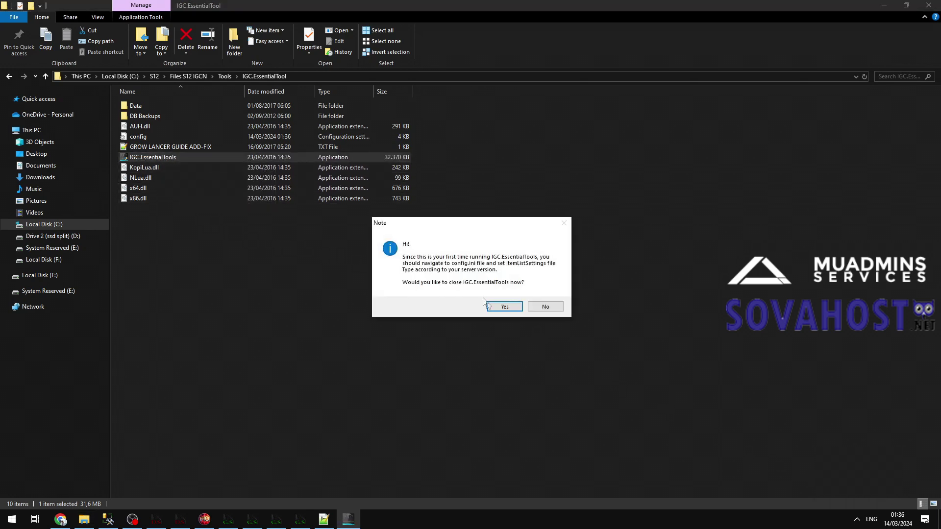
pyautogui.click(549, 308)
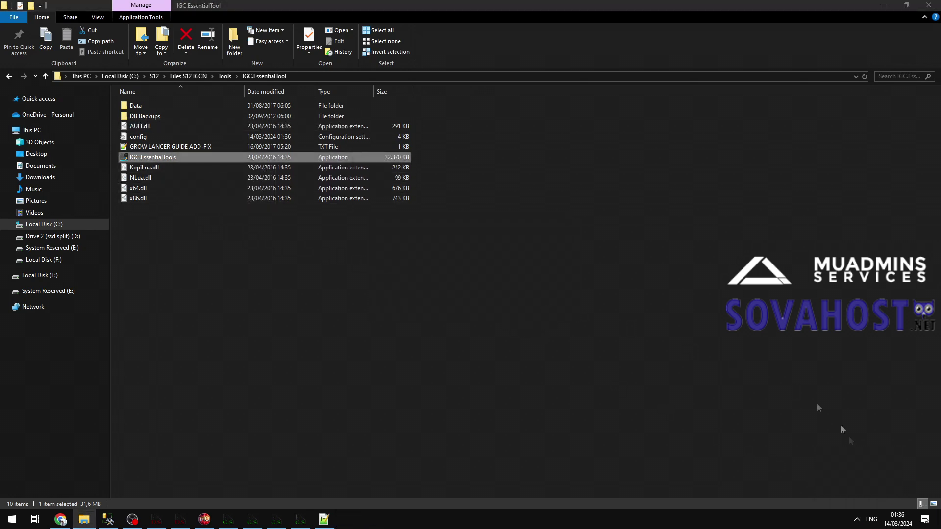
pyautogui.click(857, 519)
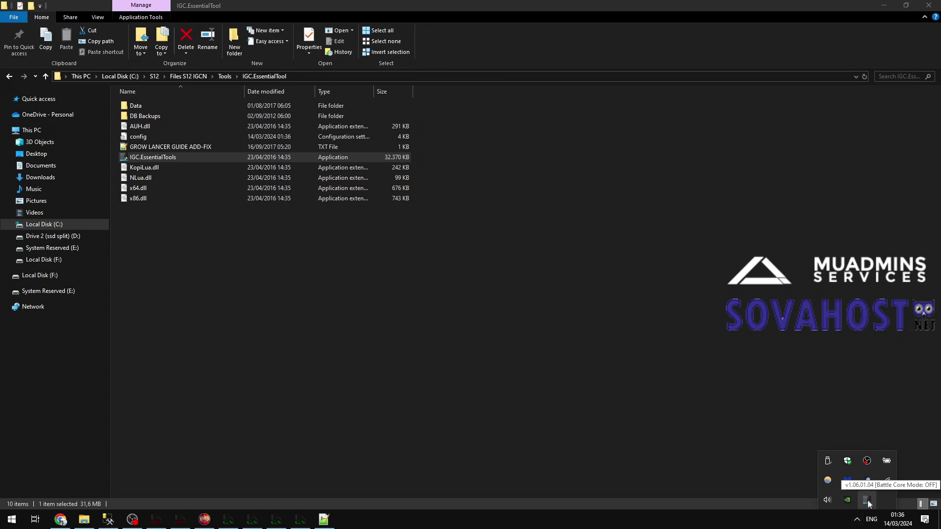
pyautogui.rightClick(866, 502)
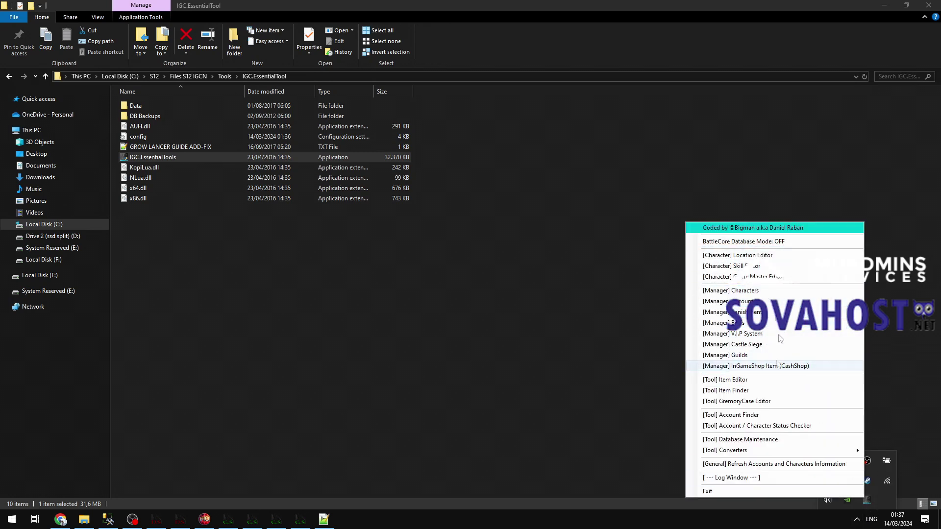
# Create the new test account in Accounts Manager and view its info details.
pyautogui.click(767, 307)
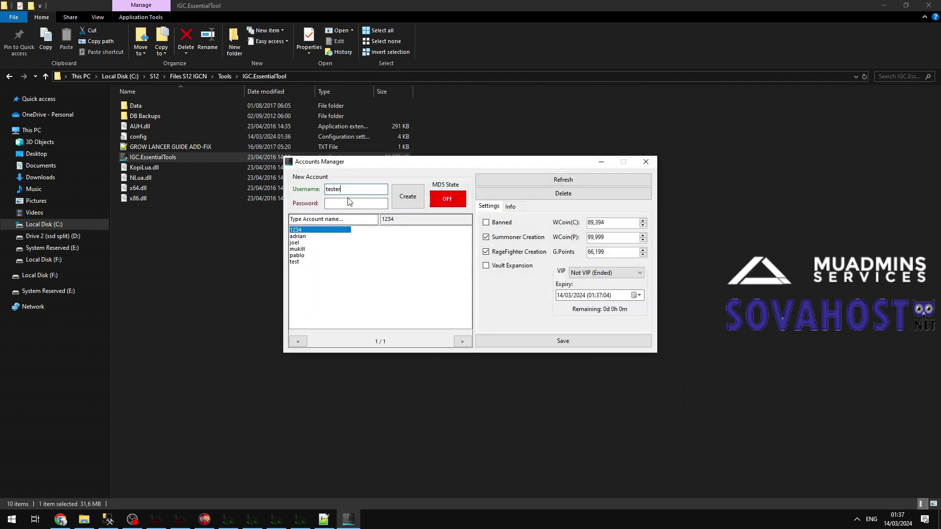
pyautogui.click(402, 203)
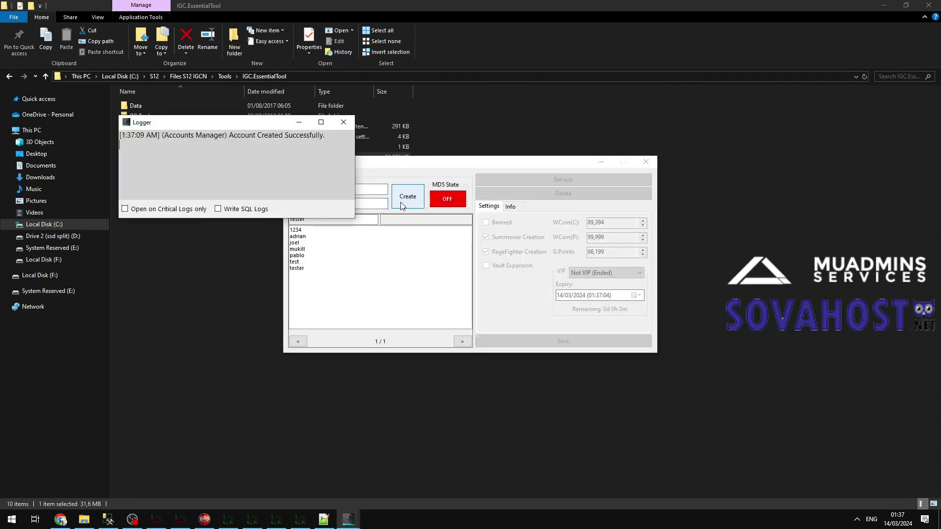
pyautogui.click(343, 123)
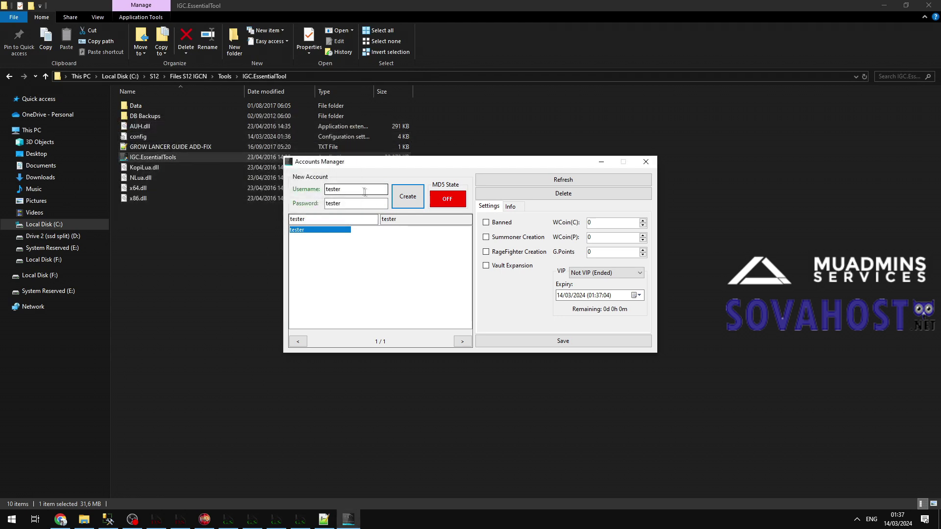
pyautogui.click(511, 206)
# Create a Fairy Elf character named test123 and open it in Characters Manager.
pyautogui.click(595, 318)
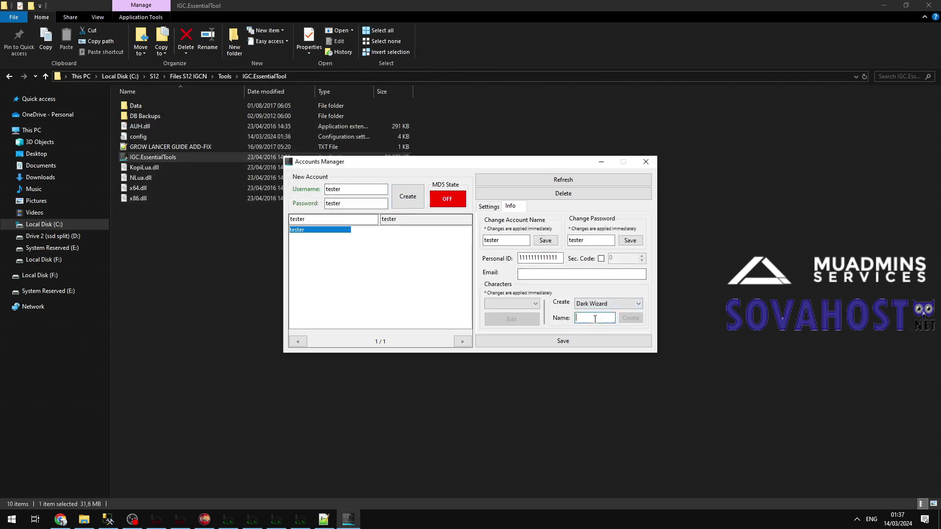
pyautogui.write('test123')
pyautogui.click(608, 303)
pyautogui.click(596, 321)
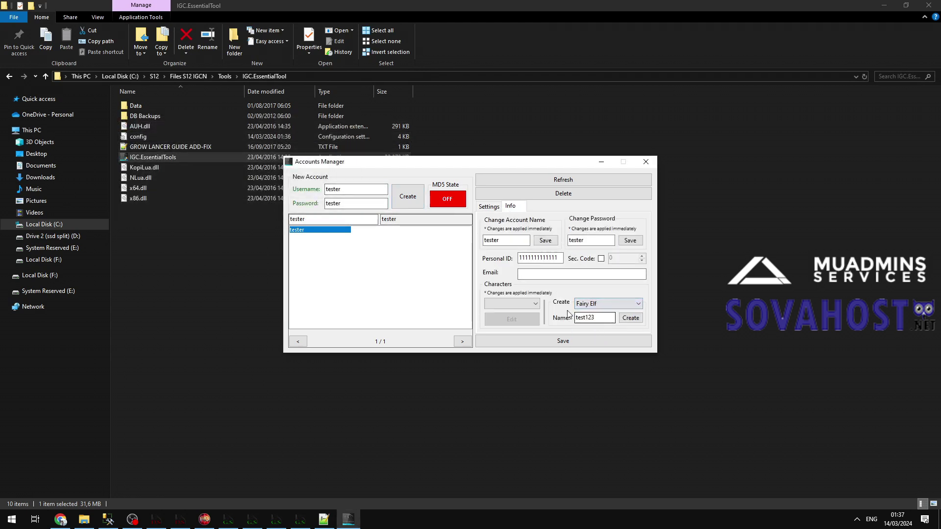
pyautogui.click(630, 318)
pyautogui.click(511, 304)
pyautogui.click(505, 311)
pyautogui.click(511, 319)
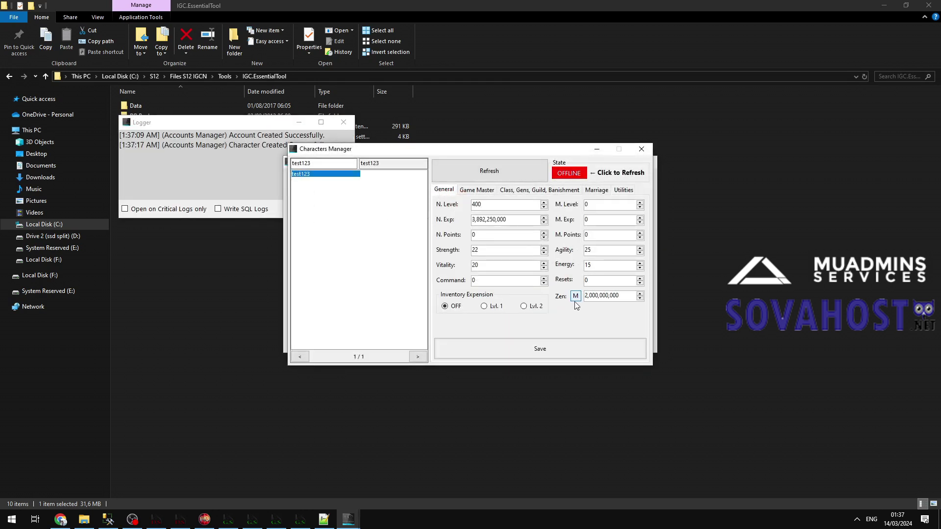
# Save test123's changes and close the Characters Manager, Logger and Accounts Manager windows.
pyautogui.click(563, 348)
pyautogui.click(641, 149)
pyautogui.click(344, 122)
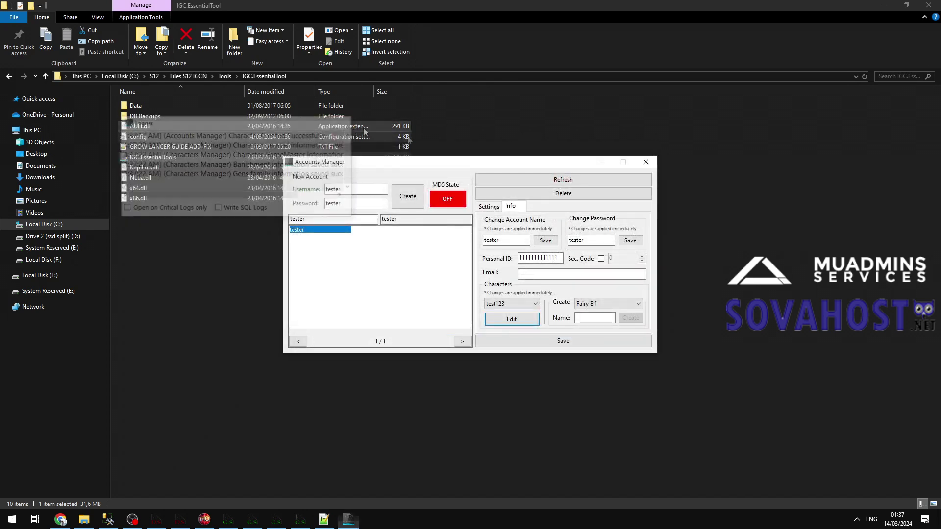
pyautogui.click(646, 162)
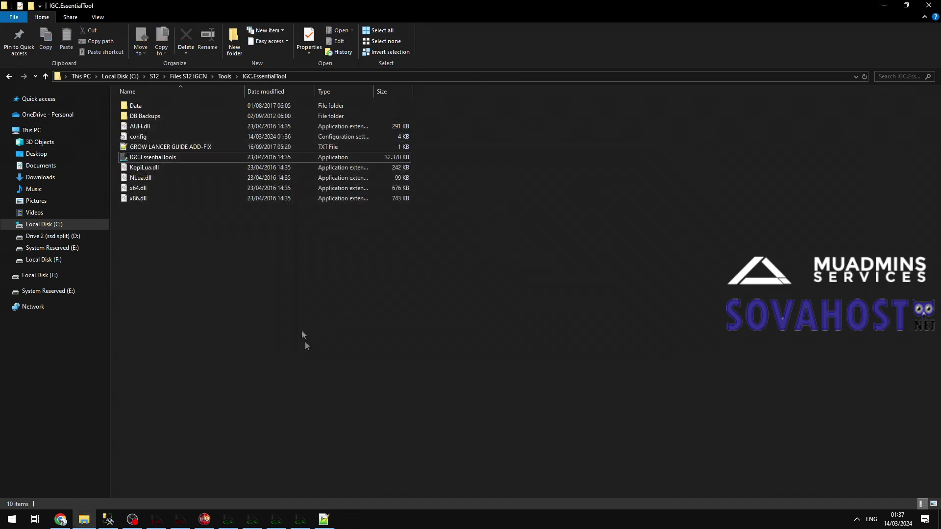
# Check the main.exe note, then go up to S12, open Client S12 IGCN and run main.exe.
pyautogui.hotkey('alt', 'Tab')
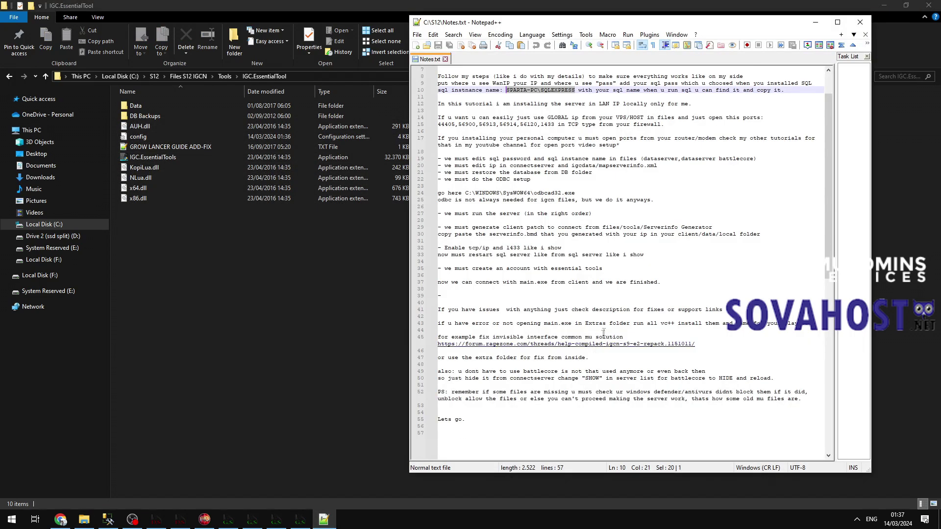
pyautogui.moveTo(662, 283); pyautogui.dragTo(408, 282)
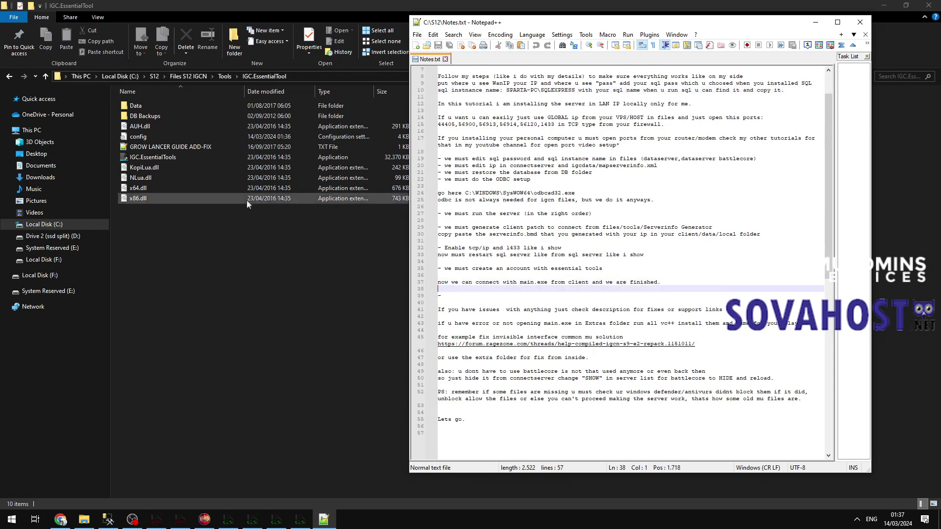
pyautogui.hotkey('alt', 'Tab')
pyautogui.click(195, 78)
pyautogui.click(154, 76)
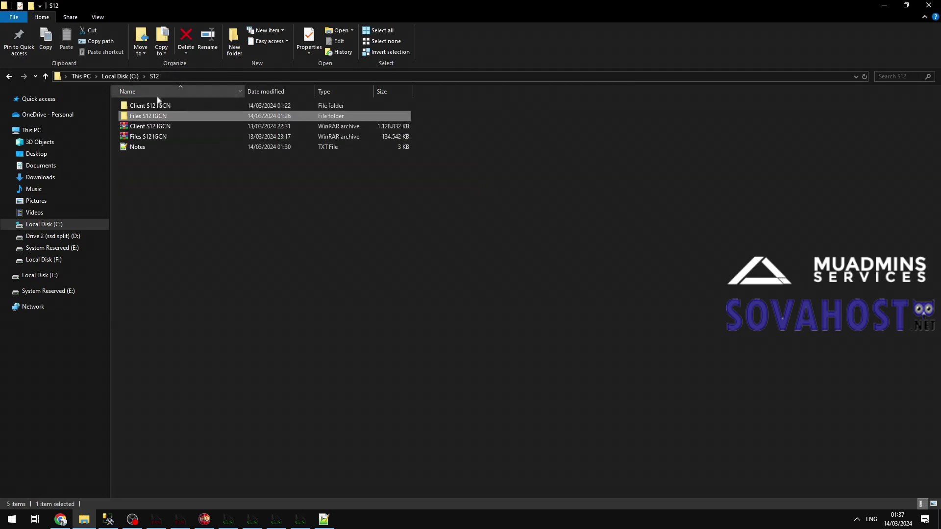
pyautogui.doubleClick(147, 105)
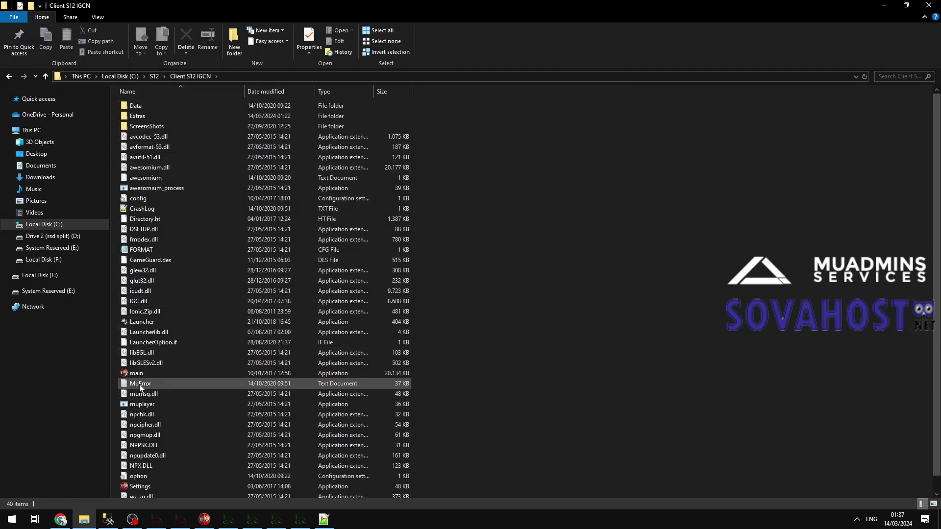
pyautogui.click(162, 375)
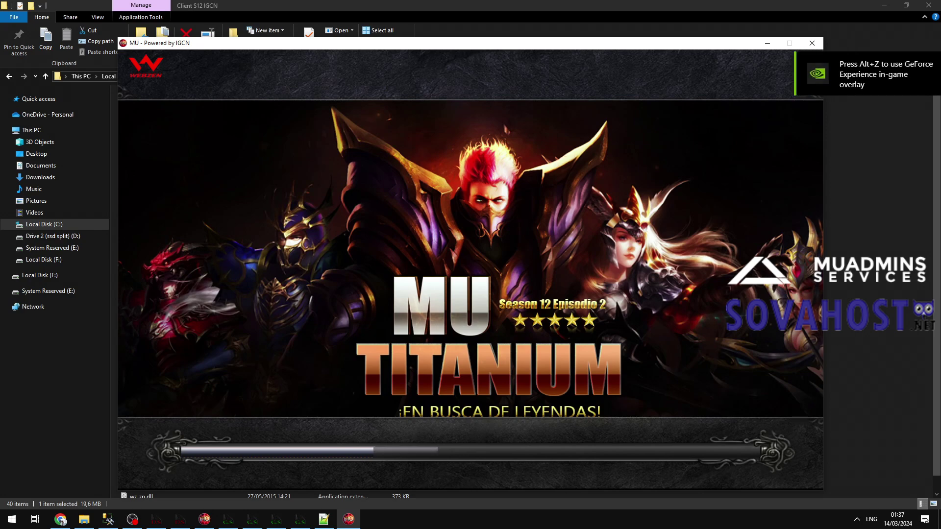
pyautogui.click(324, 520)
# Add 'to change images of mu, add luuncher and more just ask on our discord for help.' and save Notes.txt.
pyautogui.press('Down')
pyautogui.press('Down')
pyautogui.write('to change images of mu, add lua')
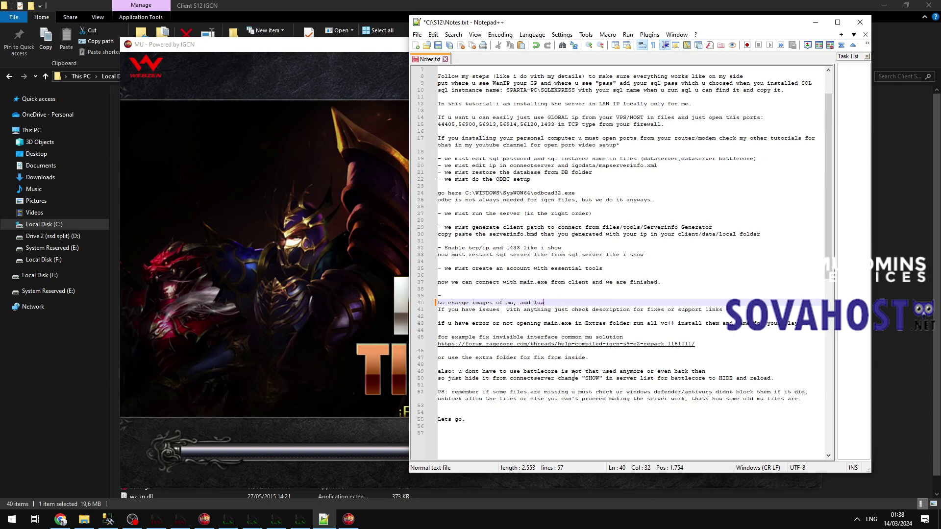
pyautogui.press('BackSpace')
pyautogui.press('BackSpace')
pyautogui.write('auncher and more just ask on our di')
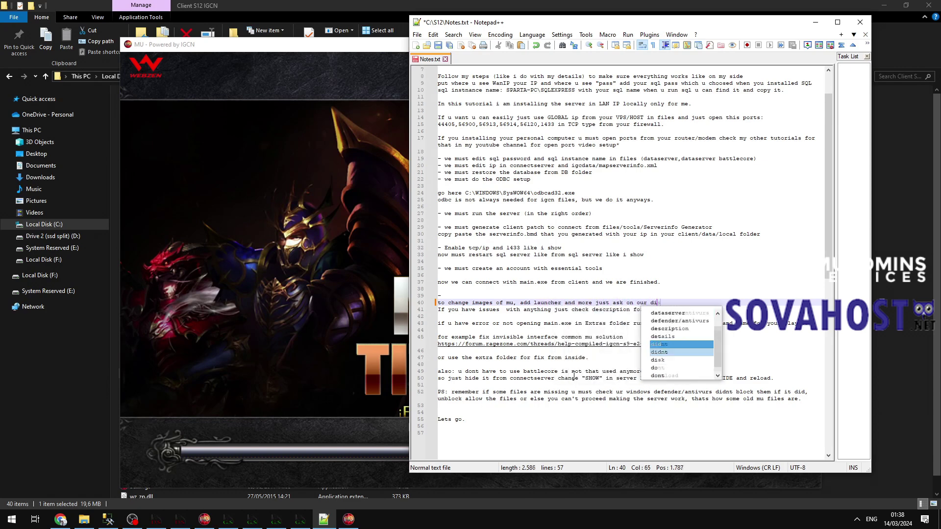
pyautogui.write('scord for help.')
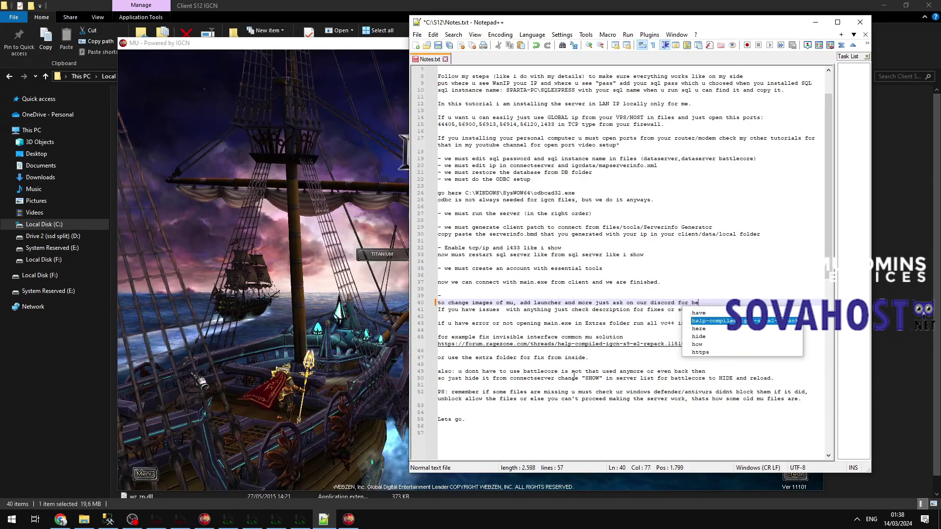
pyautogui.press('Return')
pyautogui.press('Return')
pyautogui.hotkey('ctrl', 's')
# Connect to TITANIUM-1, log in with the test account, and enter the game as test123.
pyautogui.click(395, 253)
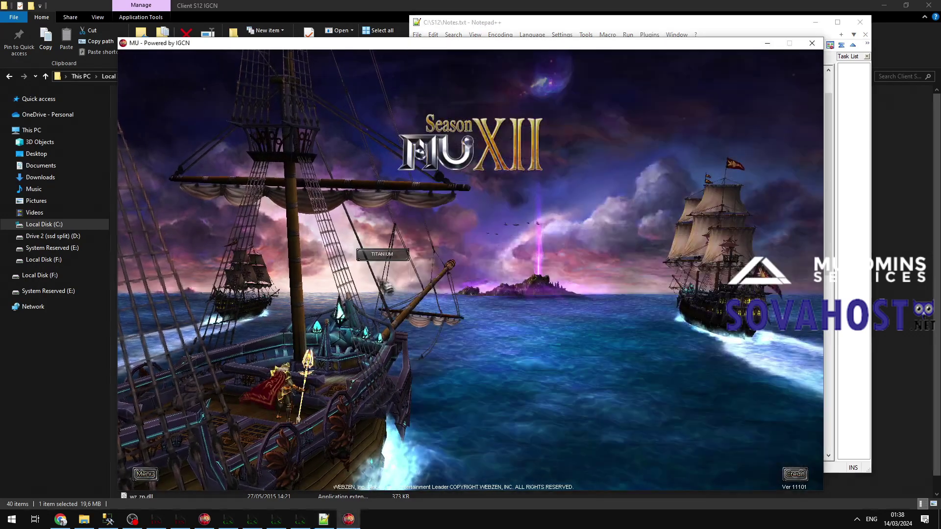
pyautogui.click(466, 254)
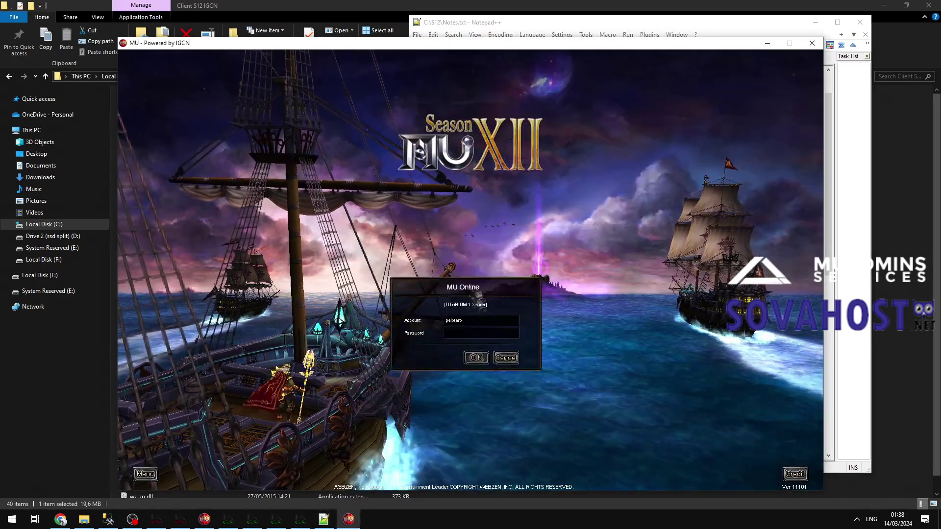
pyautogui.write('tester')
pyautogui.press('Tab')
pyautogui.write('******')
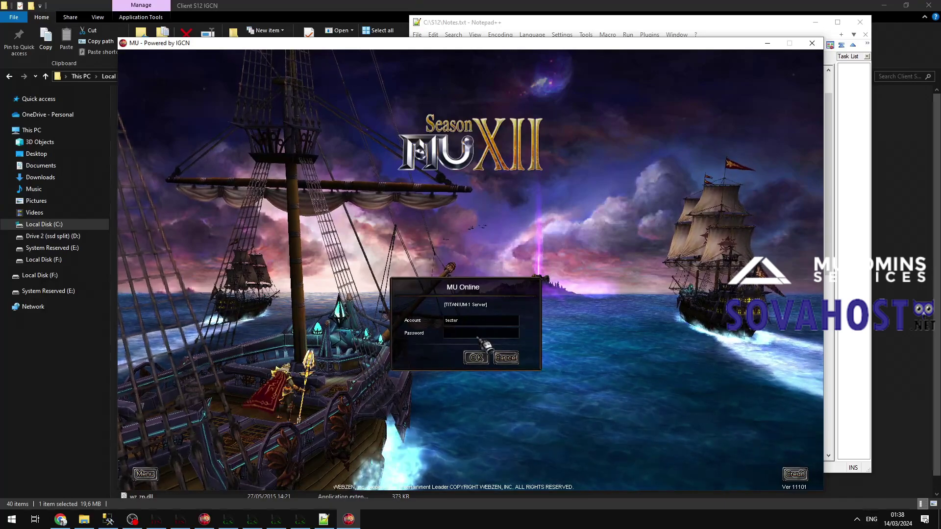
pyautogui.click(476, 357)
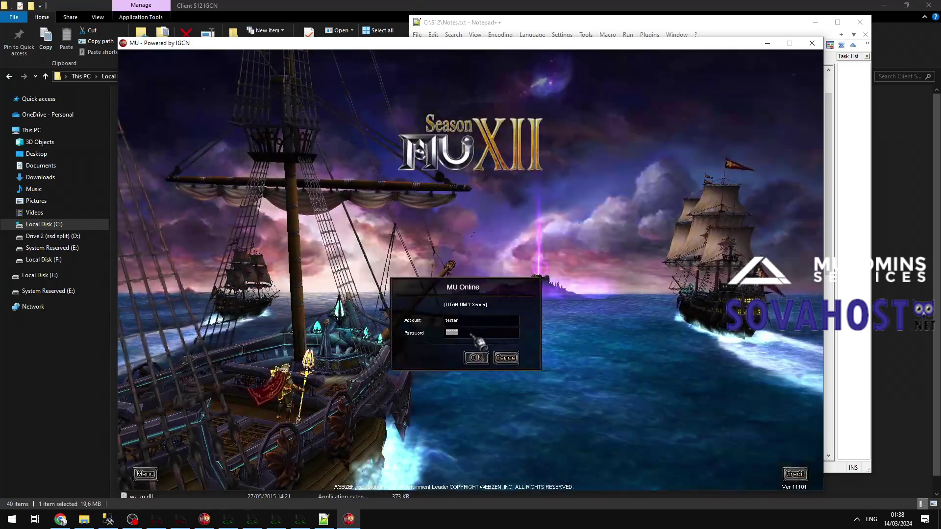
pyautogui.click(475, 356)
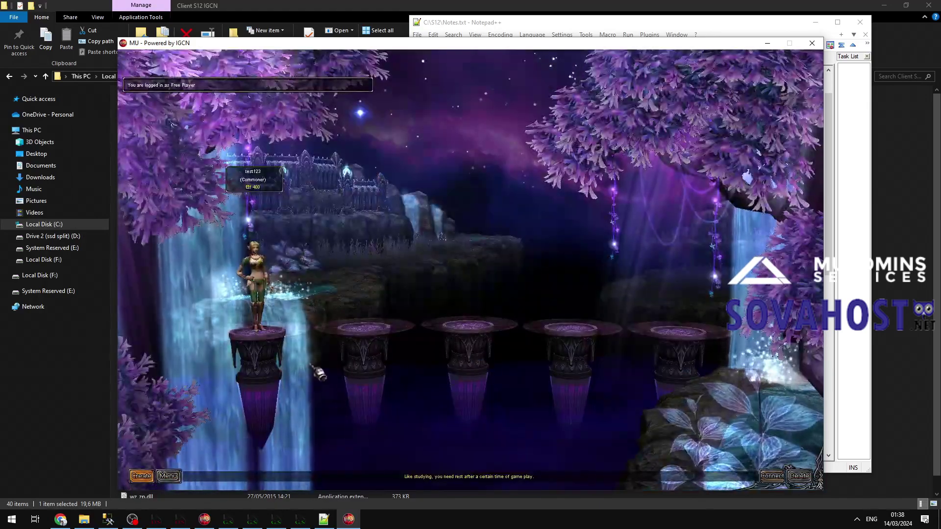
pyautogui.doubleClick(260, 245)
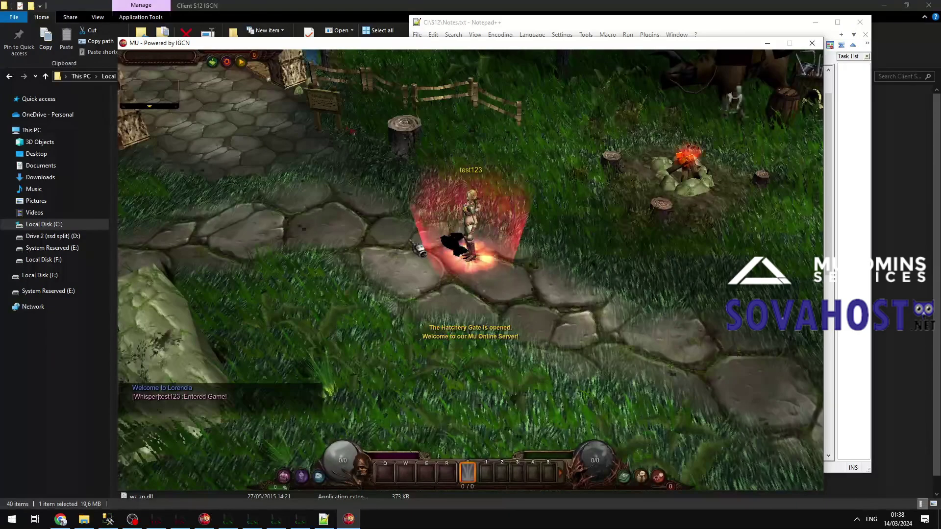
pyautogui.click(509, 293)
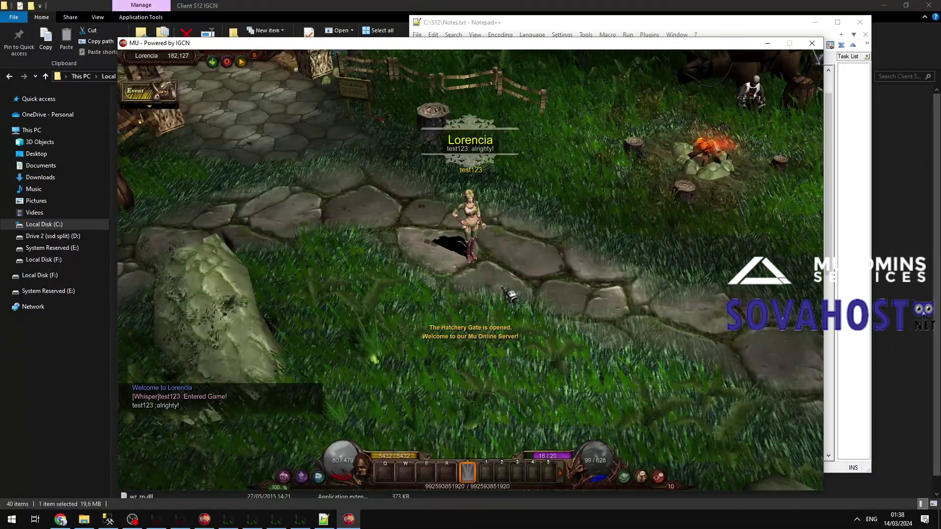
# Send the chat message 'alrighty!' and pick up the Errtel and Sword of Salamander.
pyautogui.click(647, 230)
pyautogui.press('v')
pyautogui.press('Return')
pyautogui.write('alrighty!')
pyautogui.press('Return')
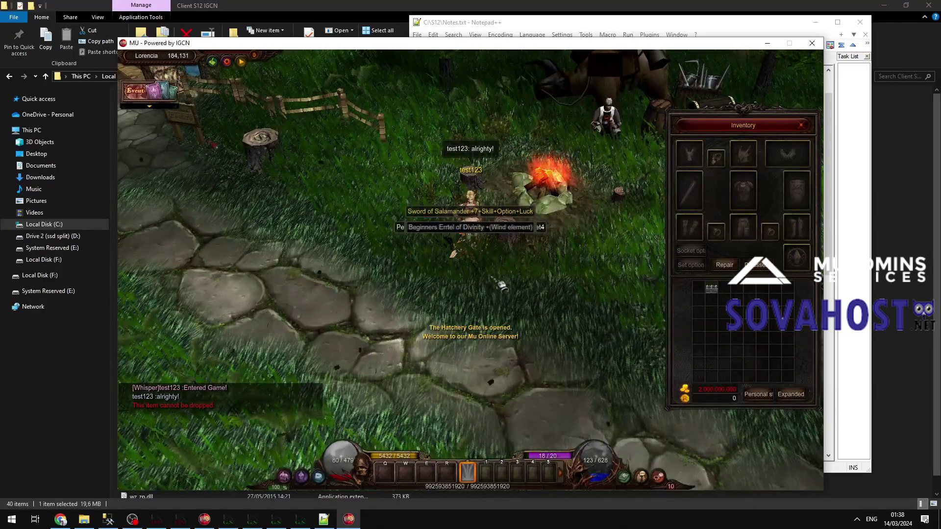
pyautogui.click(487, 243)
pyautogui.click(486, 231)
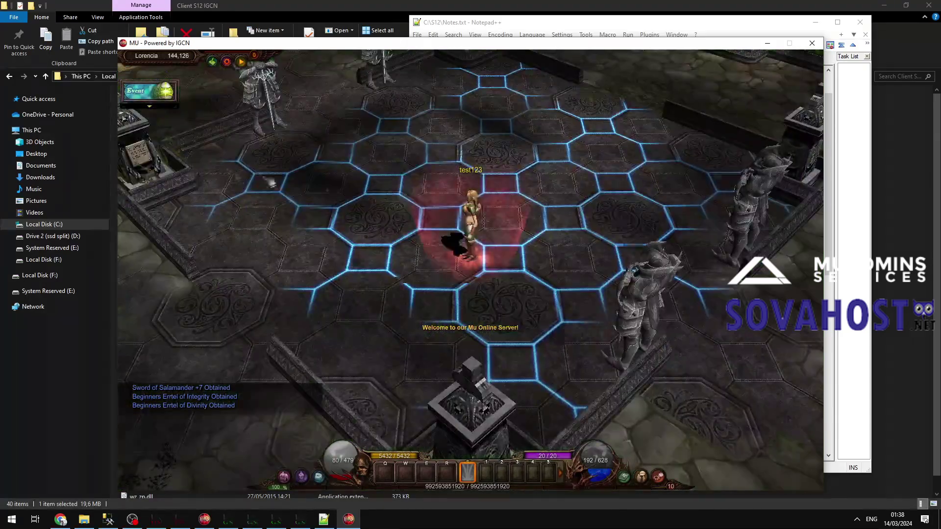
# Walk to the Lorencia barmaid, buy a Mastery Box, and open it from the inventory.
pyautogui.click(271, 183)
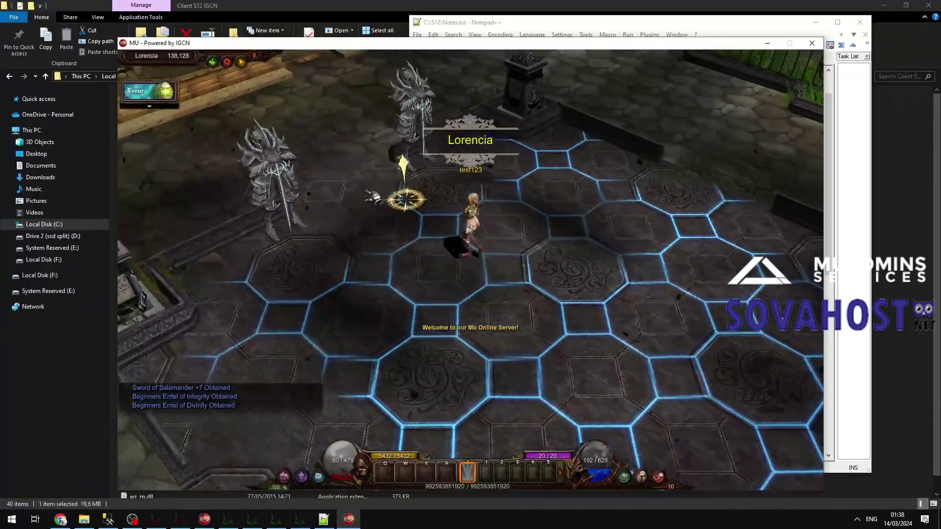
pyautogui.moveTo(369, 195)
pyautogui.mouseDown()
pyautogui.moveTo(387, 201)
pyautogui.moveTo(444, 185)
pyautogui.moveTo(431, 179)
pyautogui.moveTo(420, 189)
pyautogui.moveTo(431, 199)
pyautogui.moveTo(503, 188)
pyautogui.mouseUp()
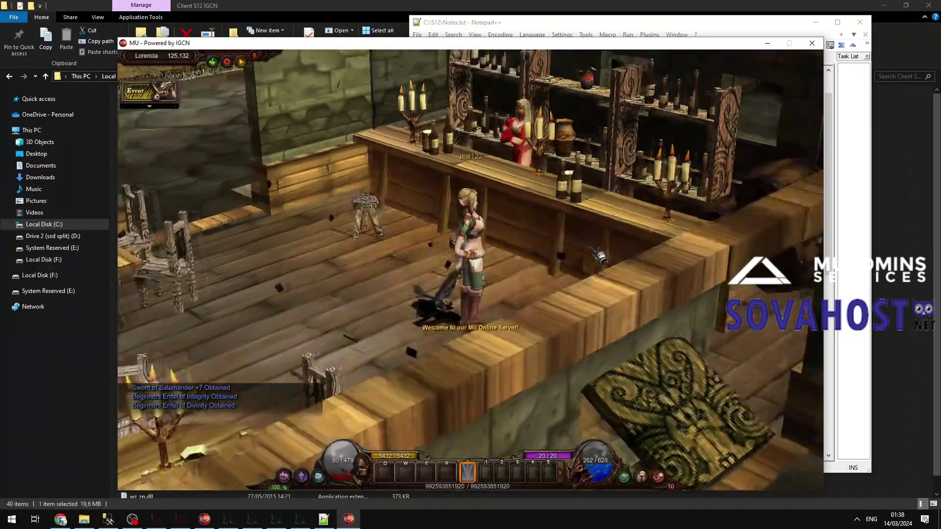
pyautogui.click(518, 147)
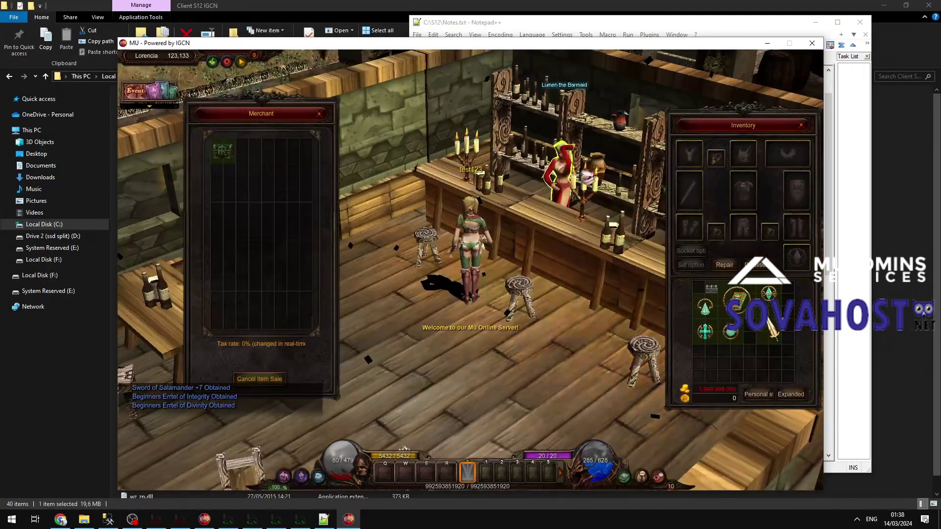
pyautogui.rightClick(223, 151)
pyautogui.press('Escape')
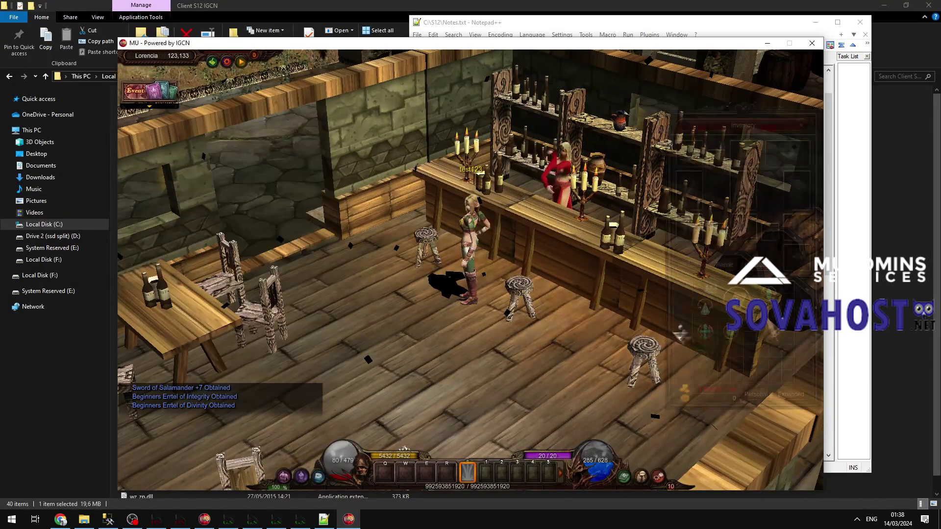
pyautogui.rightClick(716, 363)
pyautogui.click(451, 309)
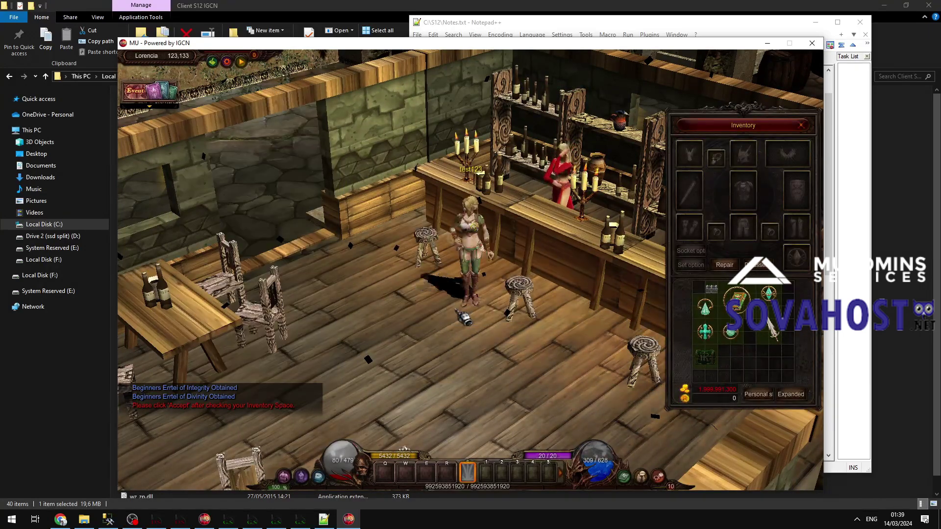
# Try listing the weapon for sale in the personal store, which fails above 1.9 billion Zen.
pyautogui.click(689, 190)
pyautogui.press('p')
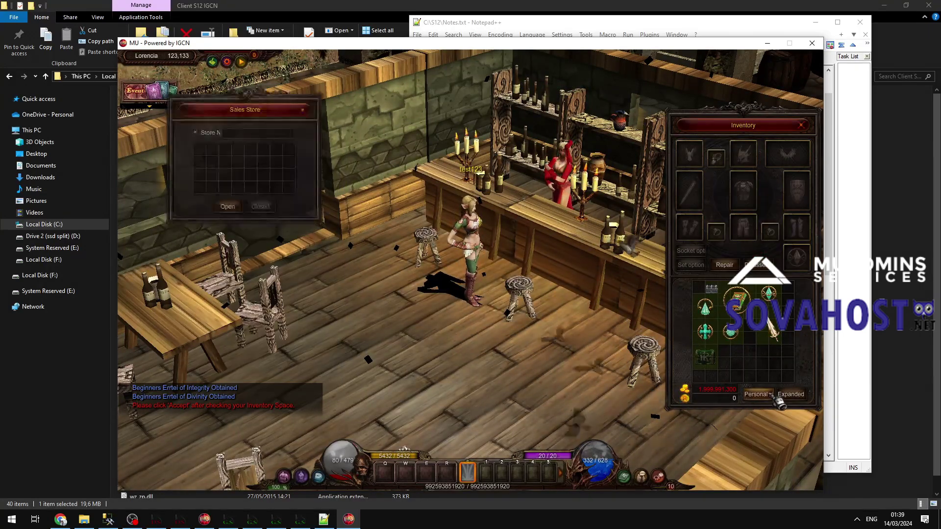
pyautogui.click(281, 169)
pyautogui.click(451, 322)
pyautogui.click(461, 384)
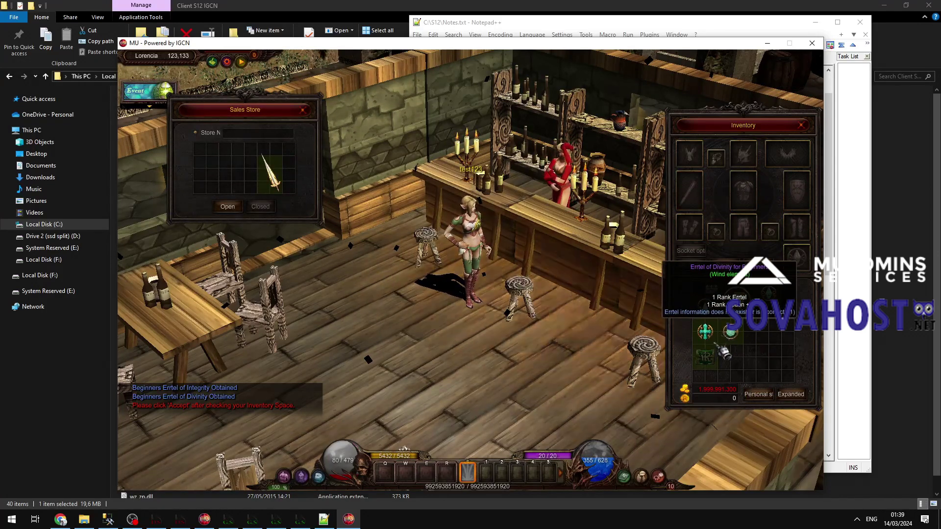
pyautogui.press('p')
pyautogui.rightClick(720, 336)
pyautogui.press('Return')
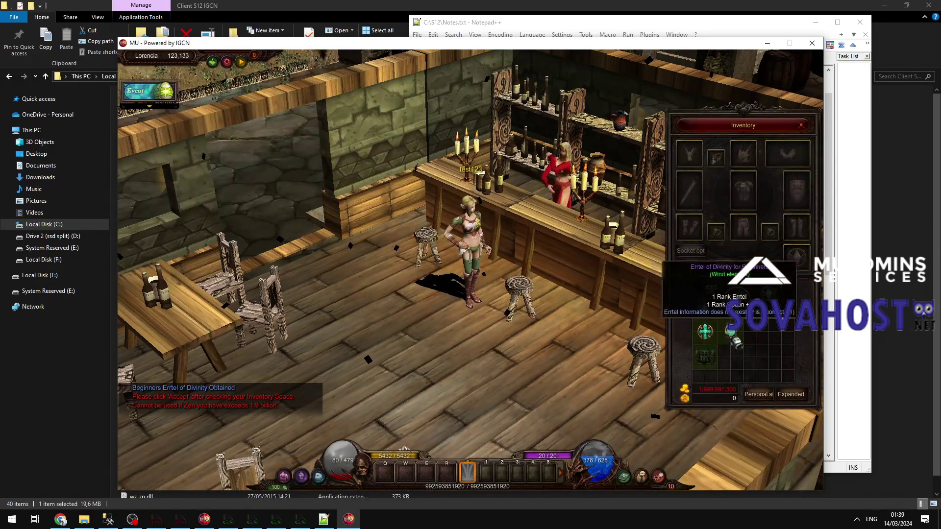